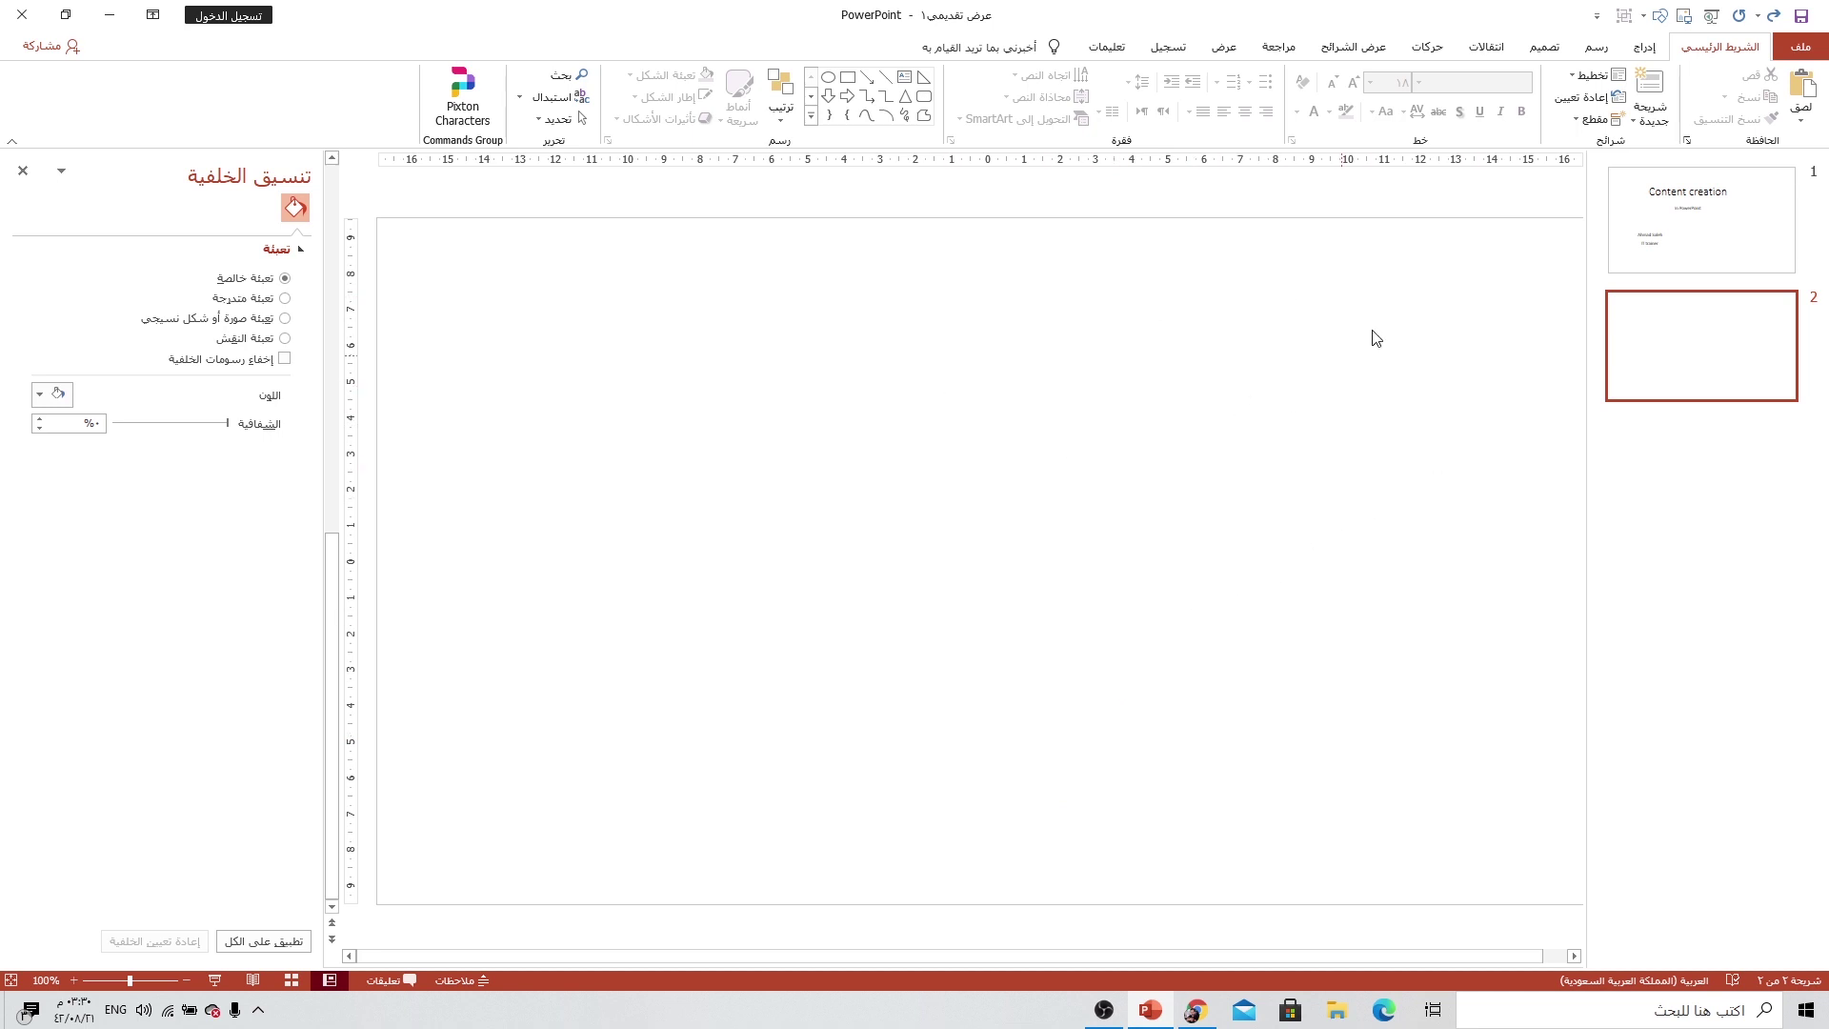
Insert the photo buildings-1839647_1920.jpg onto slide 2 and move it to the top-left corner.
{"action": "left_click", "coordinate": [1645, 47]}
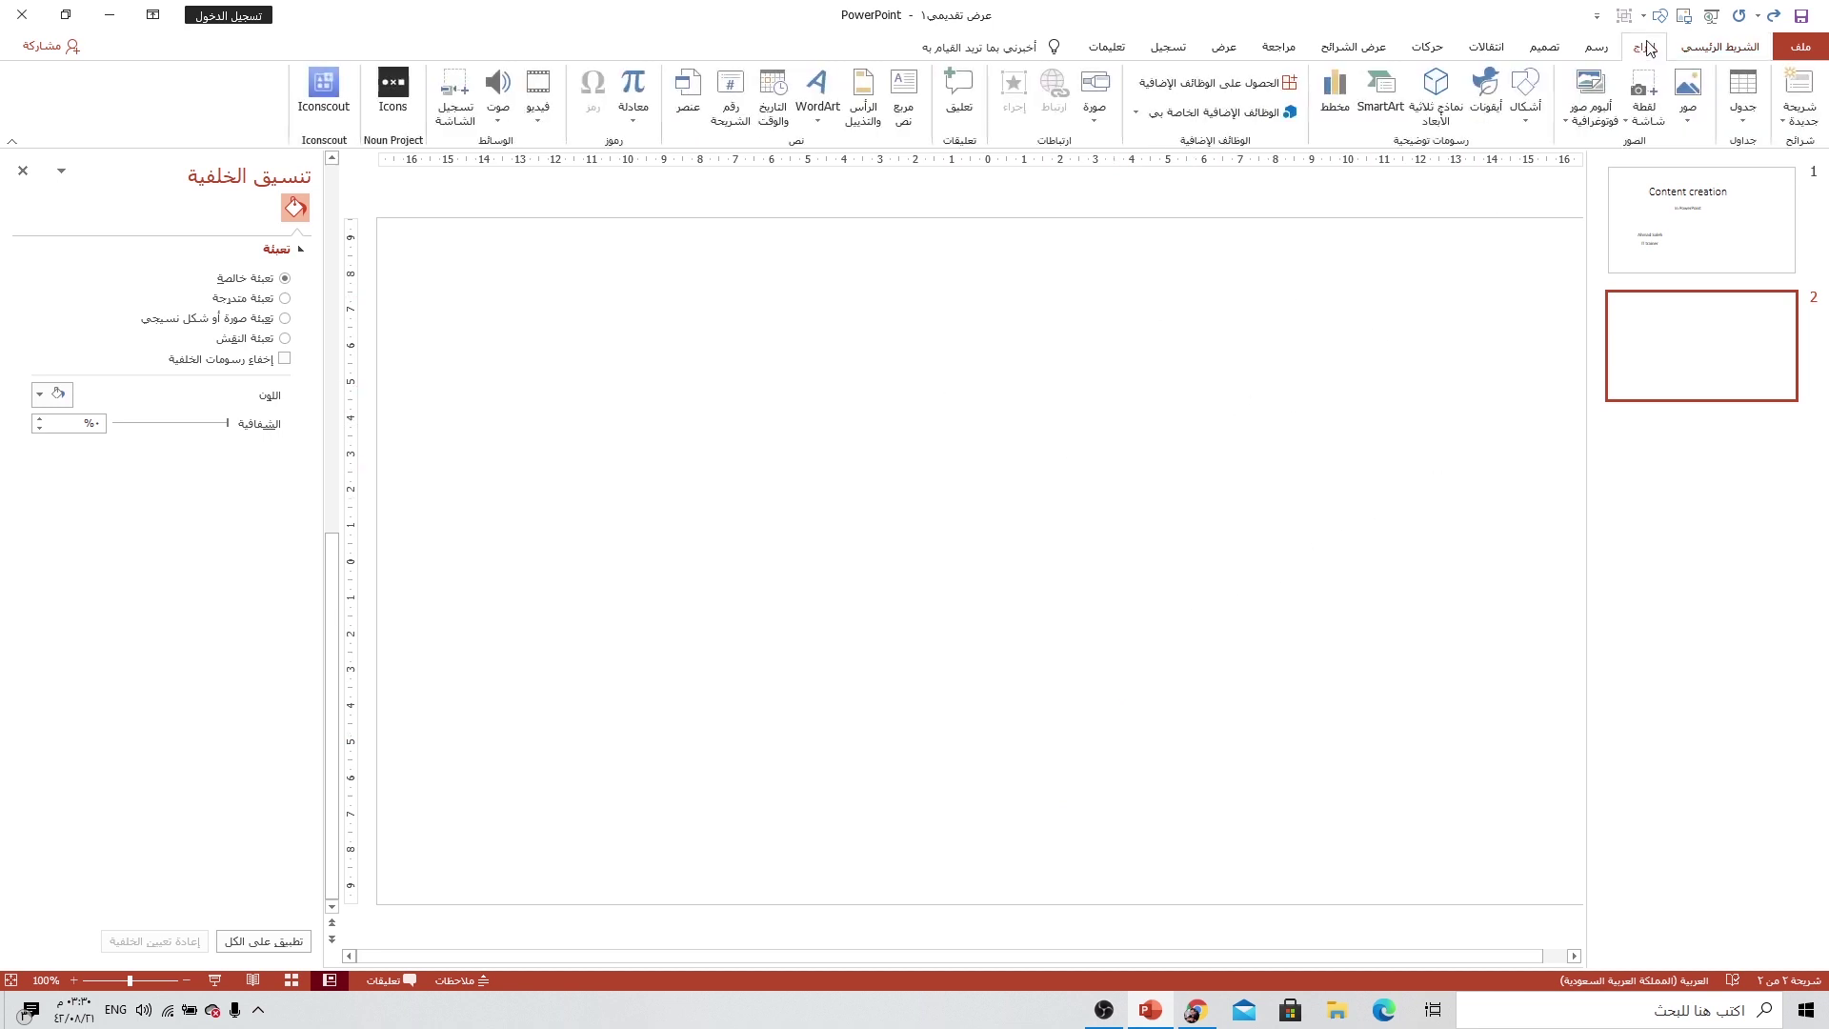
{"action": "left_click", "coordinate": [1677, 128]}
{"action": "left_click", "coordinate": [1660, 168]}
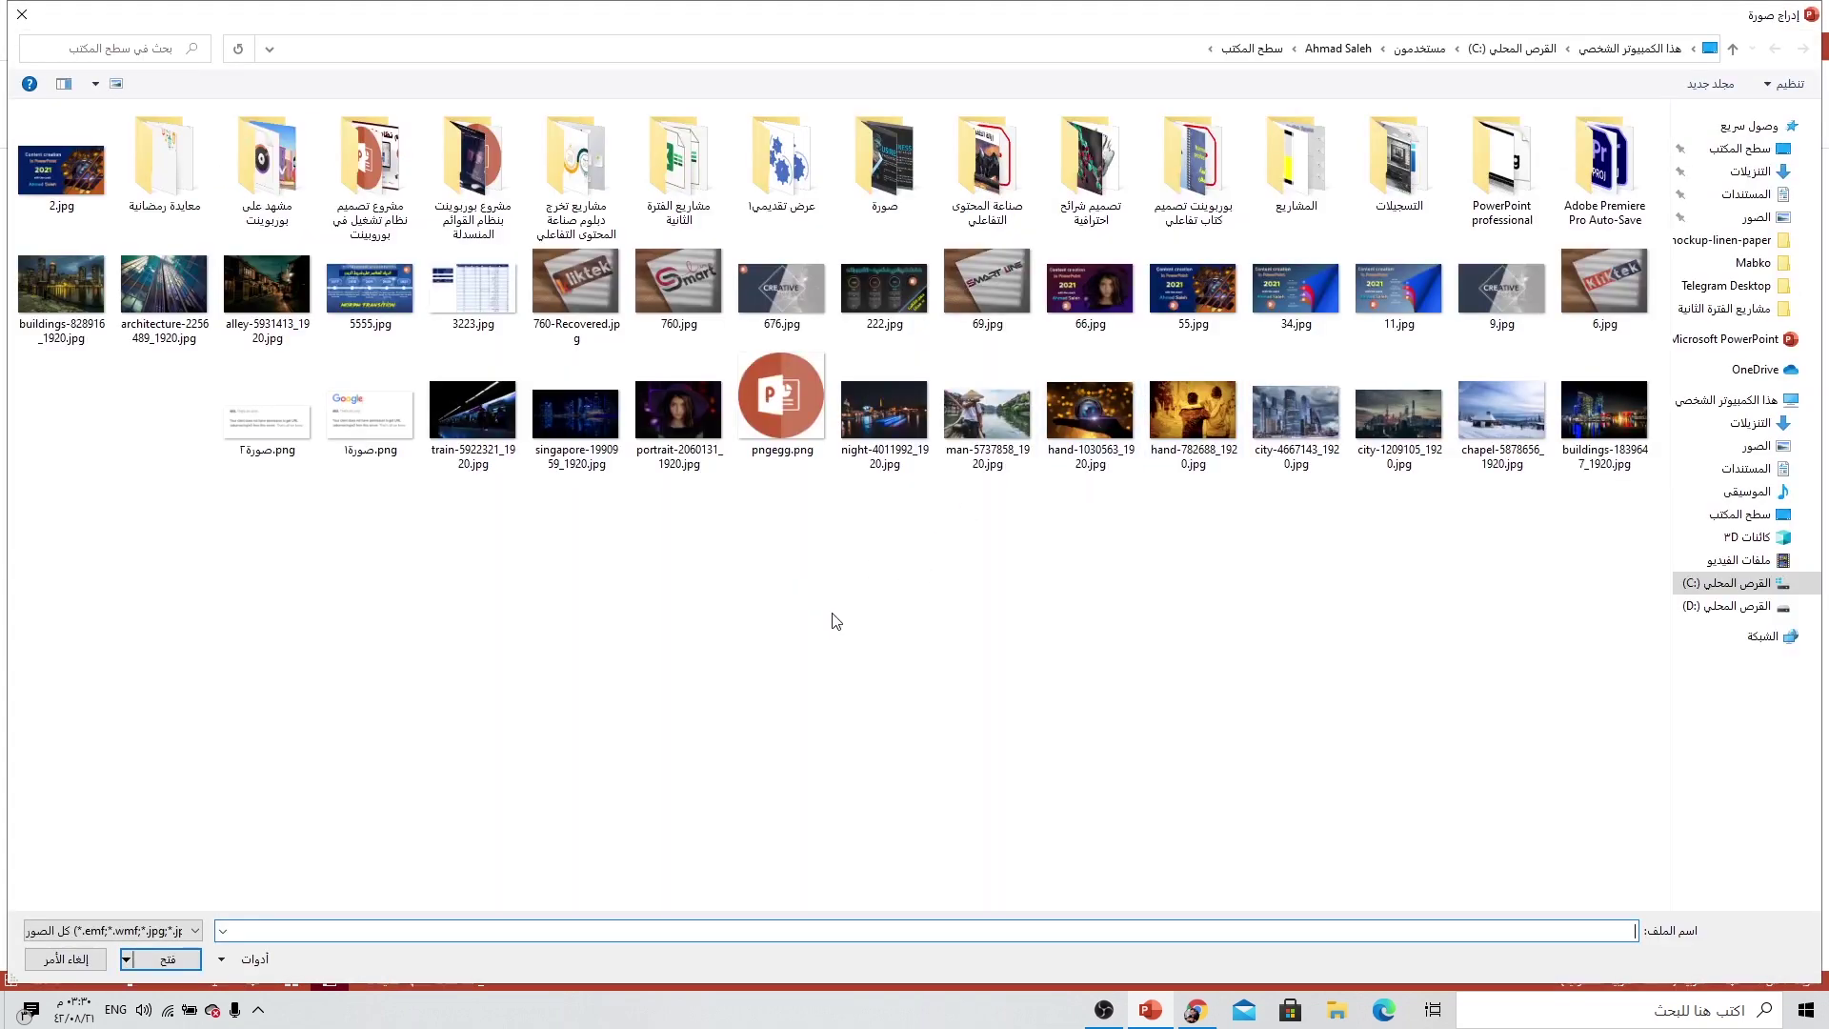
{"action": "left_click", "coordinate": [1596, 428]}
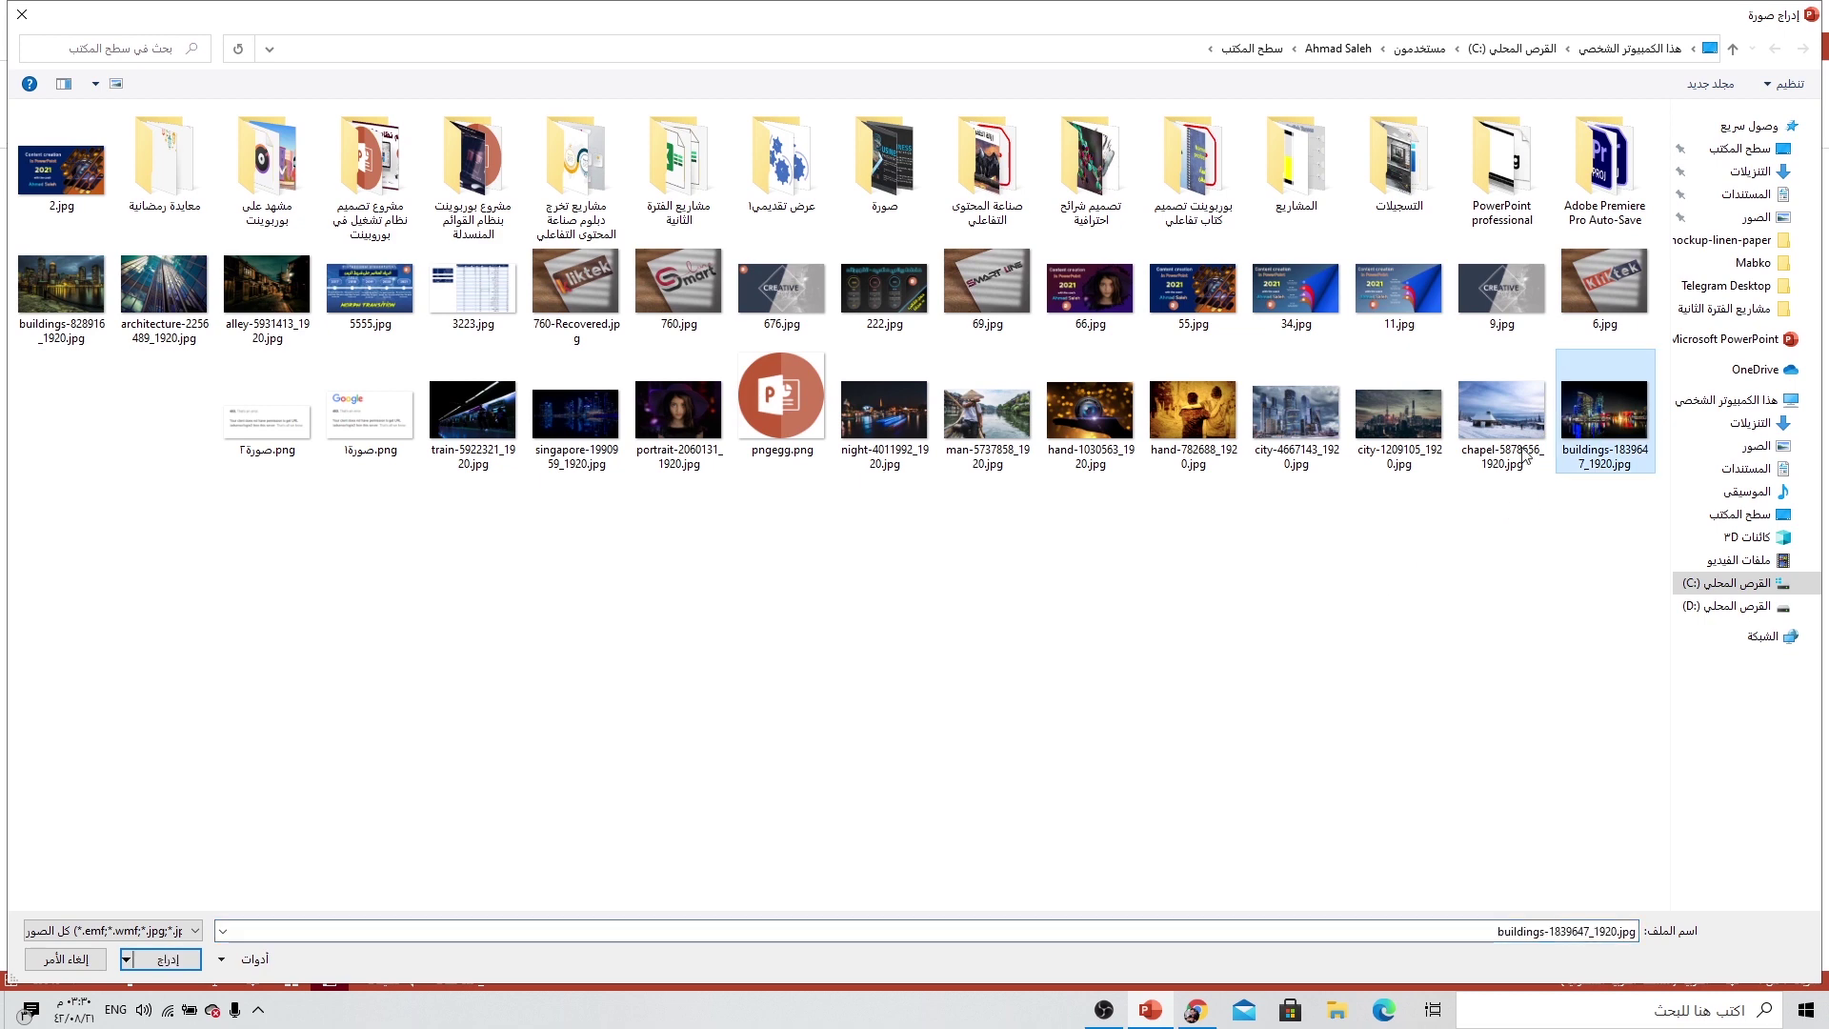
{"action": "left_click", "coordinate": [163, 959]}
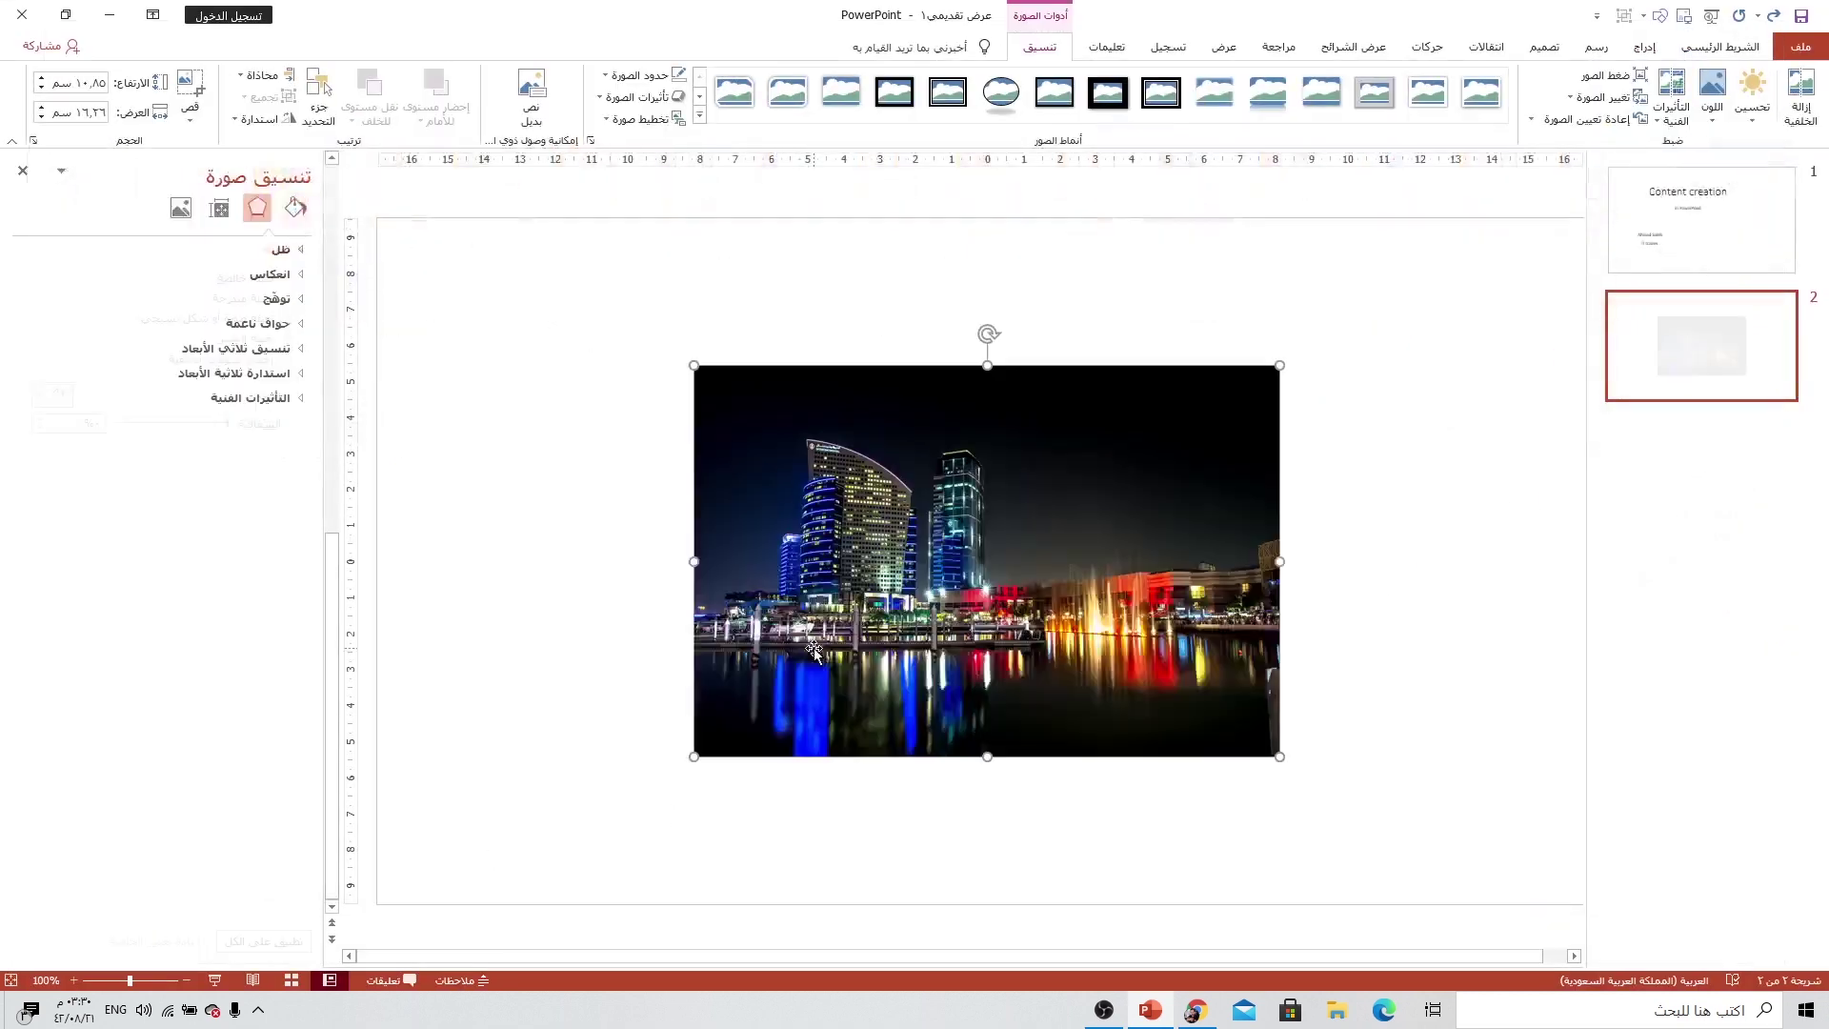
{"action": "scroll", "coordinate": [868, 629], "scroll_direction": "down", "scroll_amount": 3}
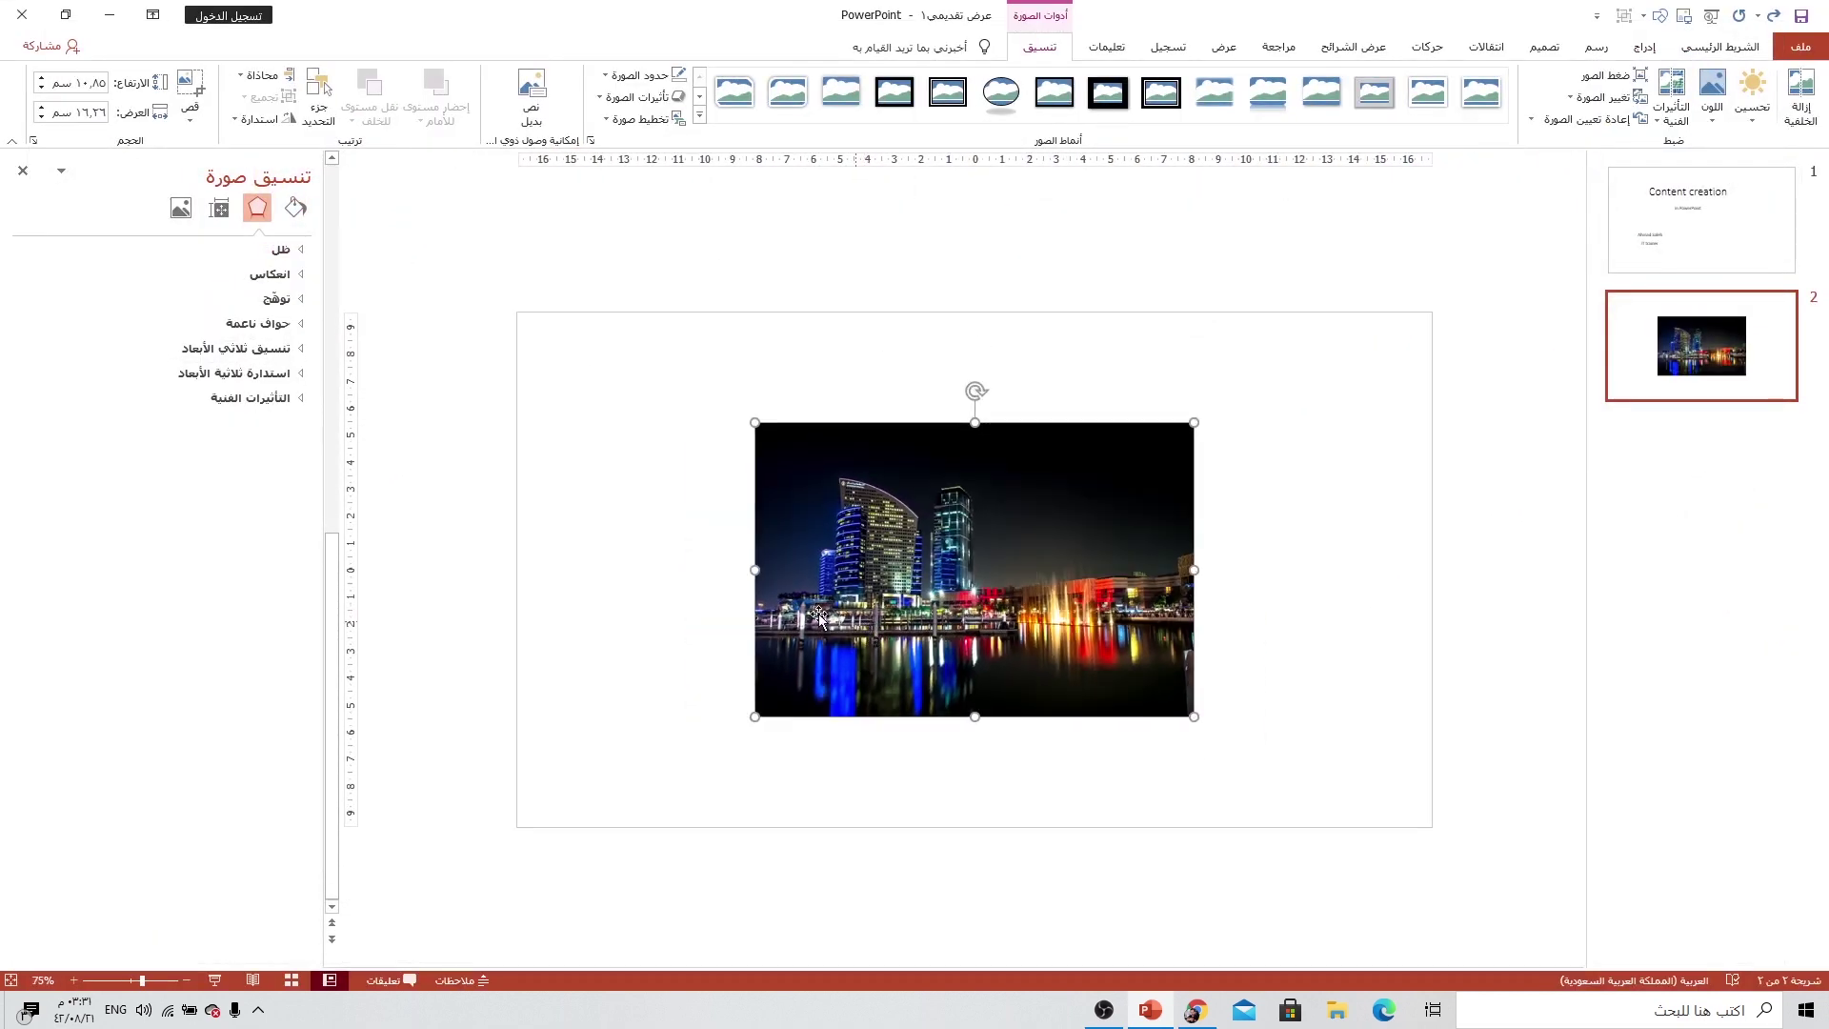
{"action": "left_click_drag", "start_coordinate": [325, 285], "coordinate": [63, 225]}
{"action": "mouse_move", "coordinate": [951, 679]}
{"action": "left_mouse_down"}
{"action": "mouse_move", "coordinate": [713, 568]}
{"action": "mouse_move", "coordinate": [1239, 711]}
{"action": "left_mouse_up"}
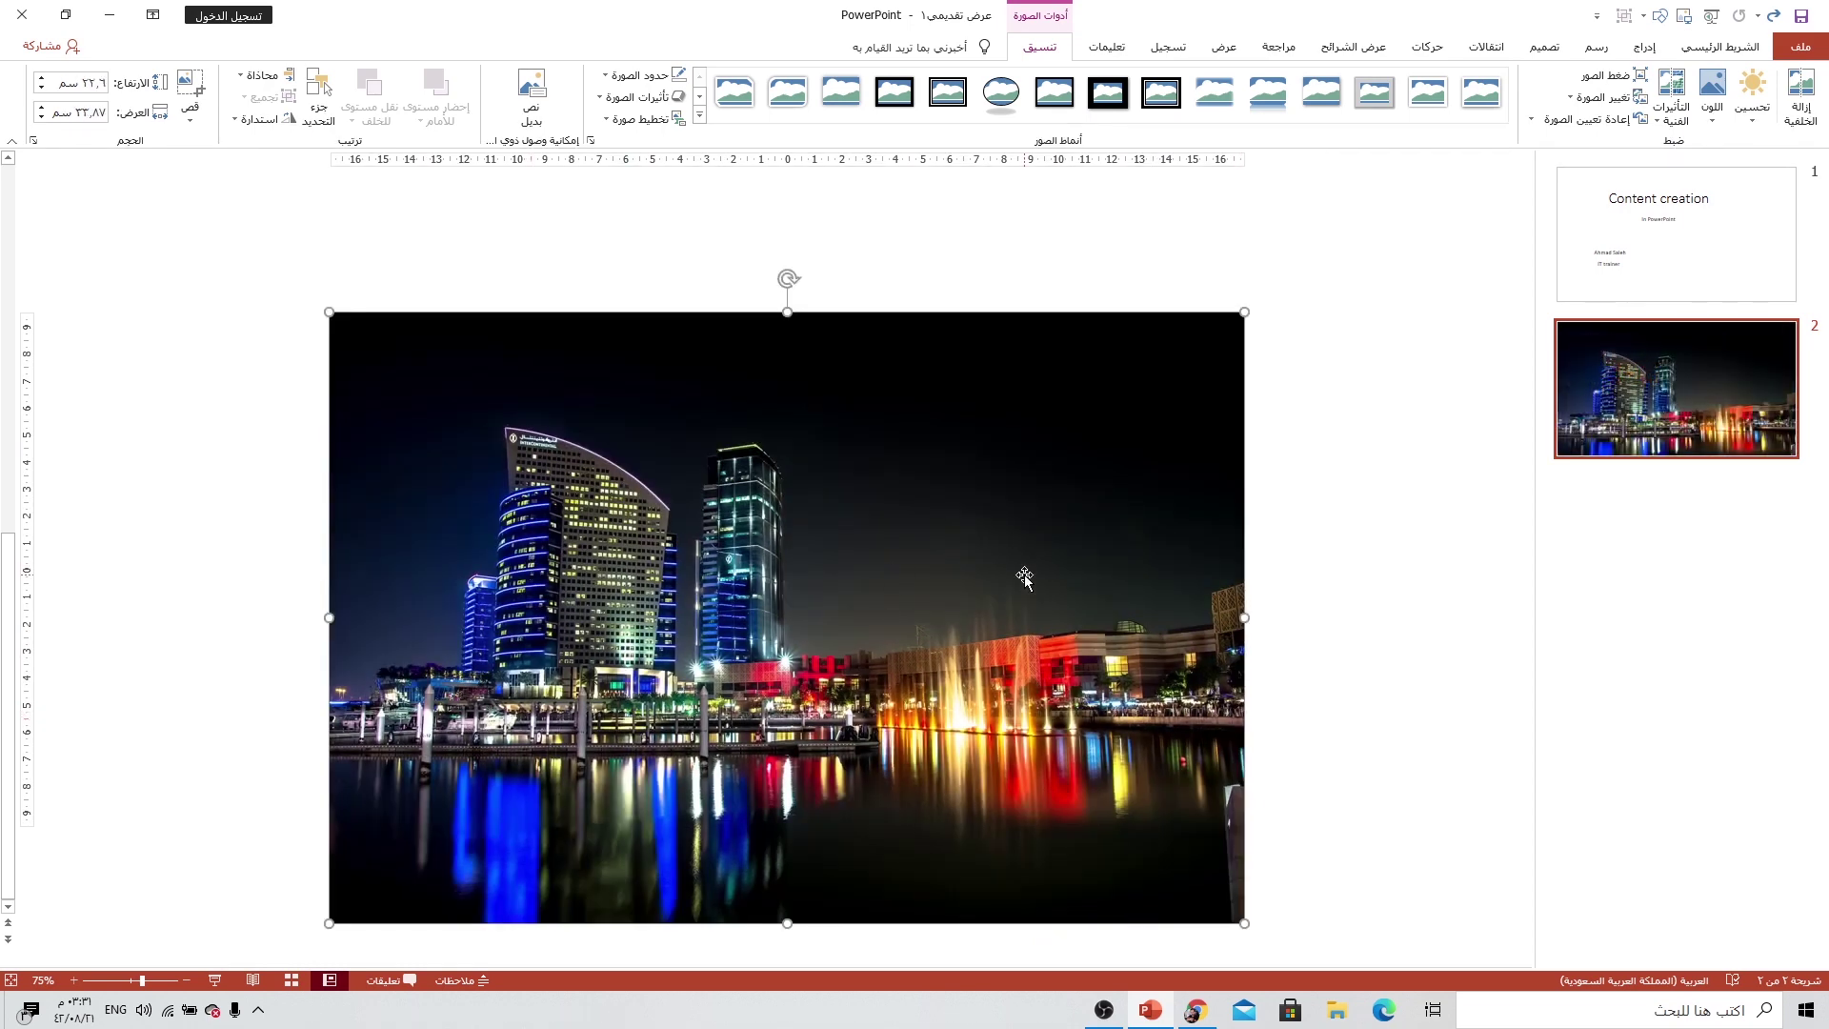
Crop the photo to a 16:9 aspect ratio and position it to cover the slide.
{"action": "left_click", "coordinate": [191, 116]}
{"action": "mouse_move", "coordinate": [122, 189]}
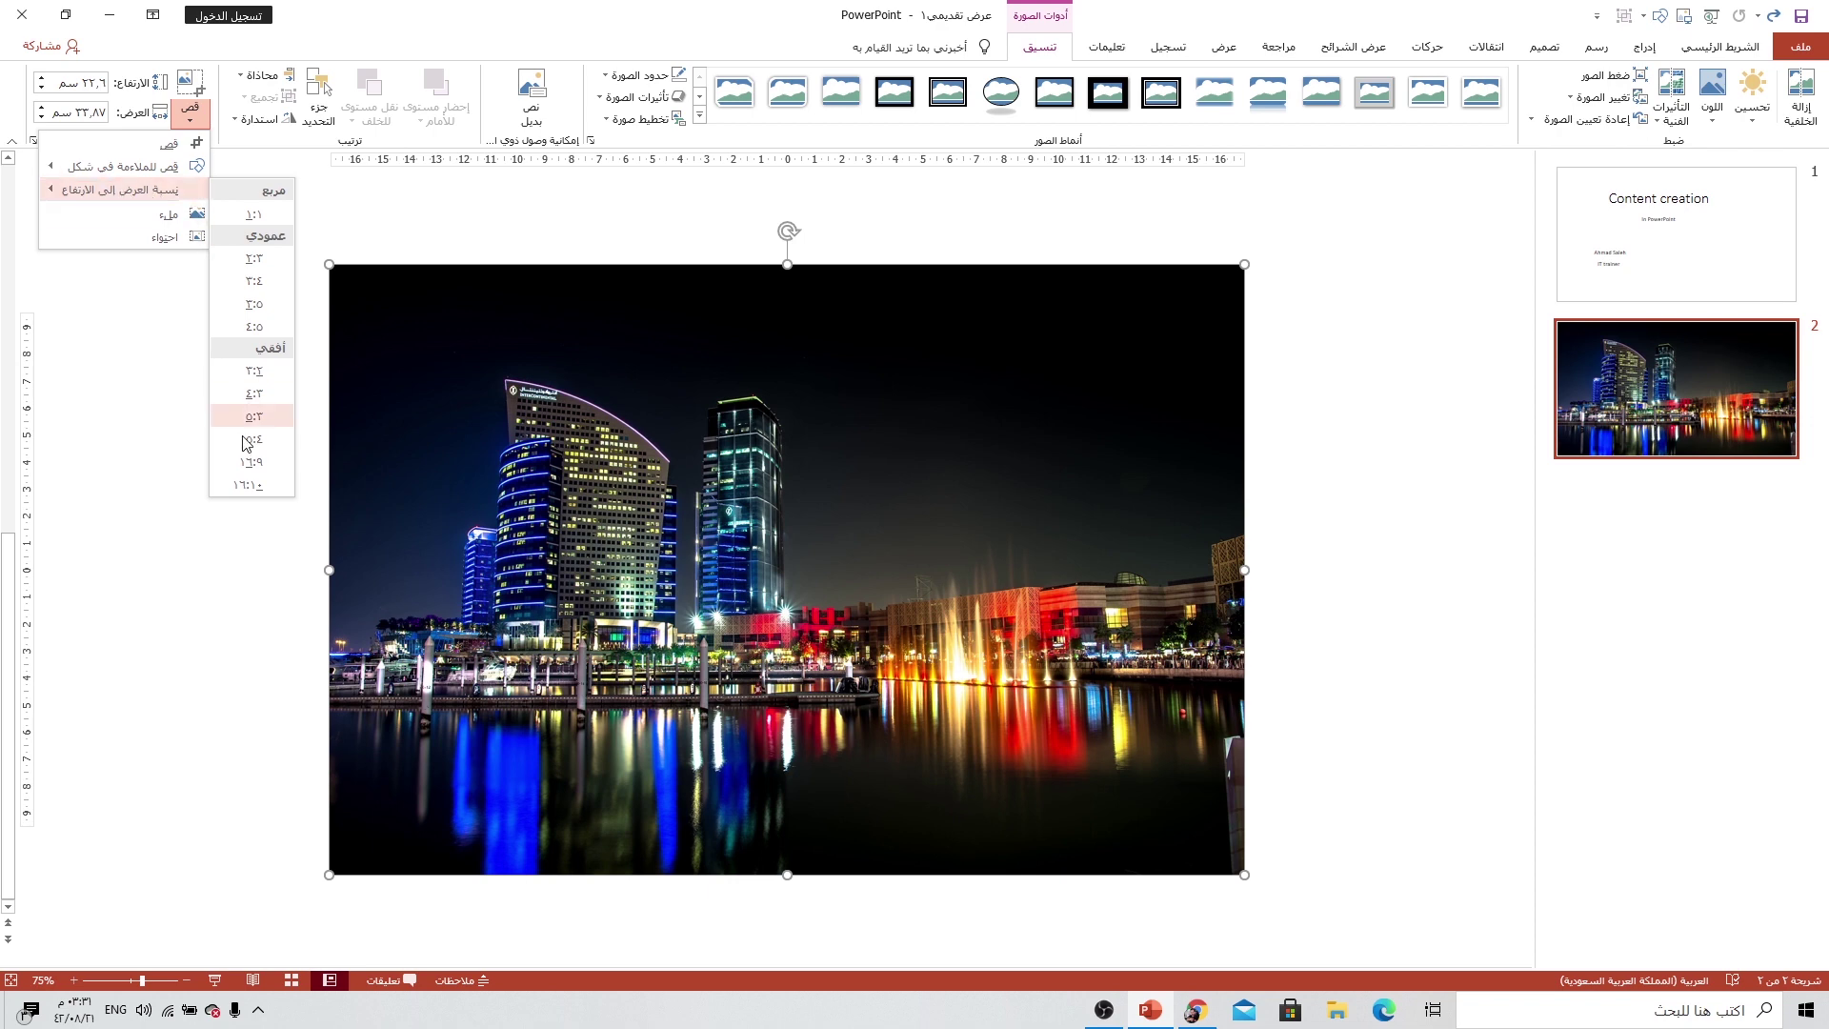
{"action": "left_click", "coordinate": [253, 462]}
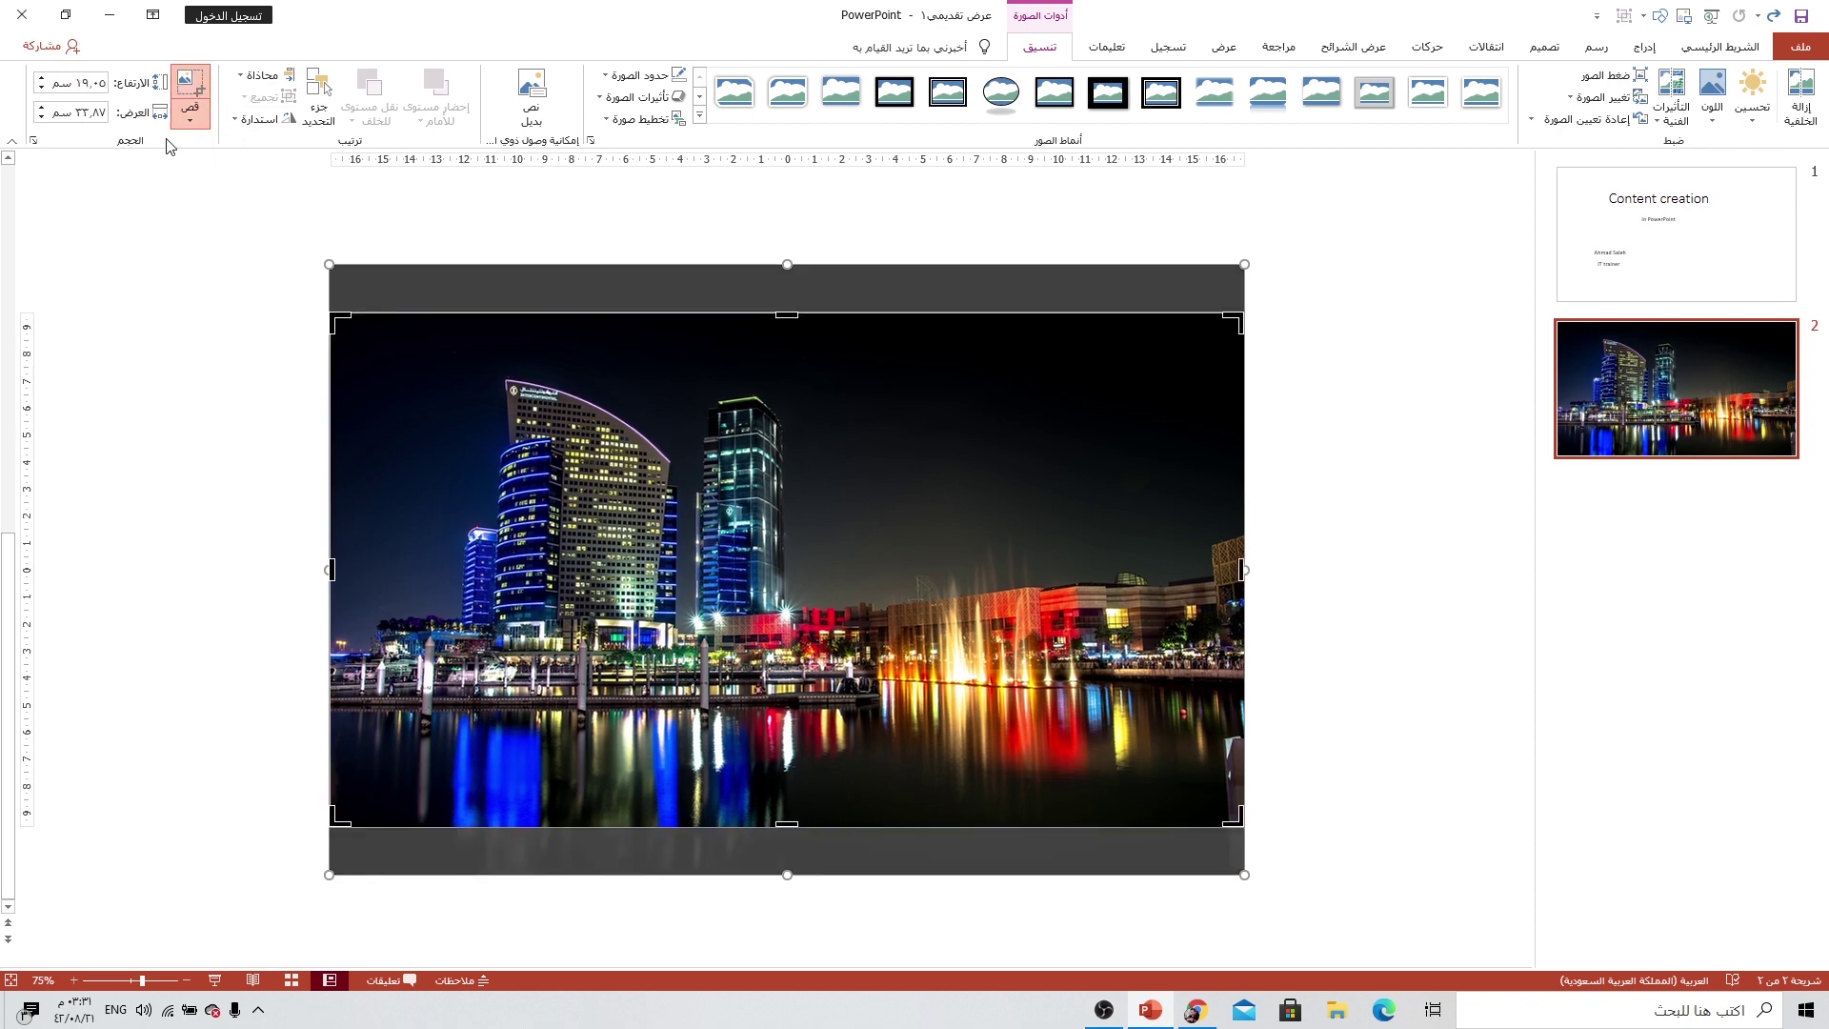
{"action": "left_click", "coordinate": [197, 88]}
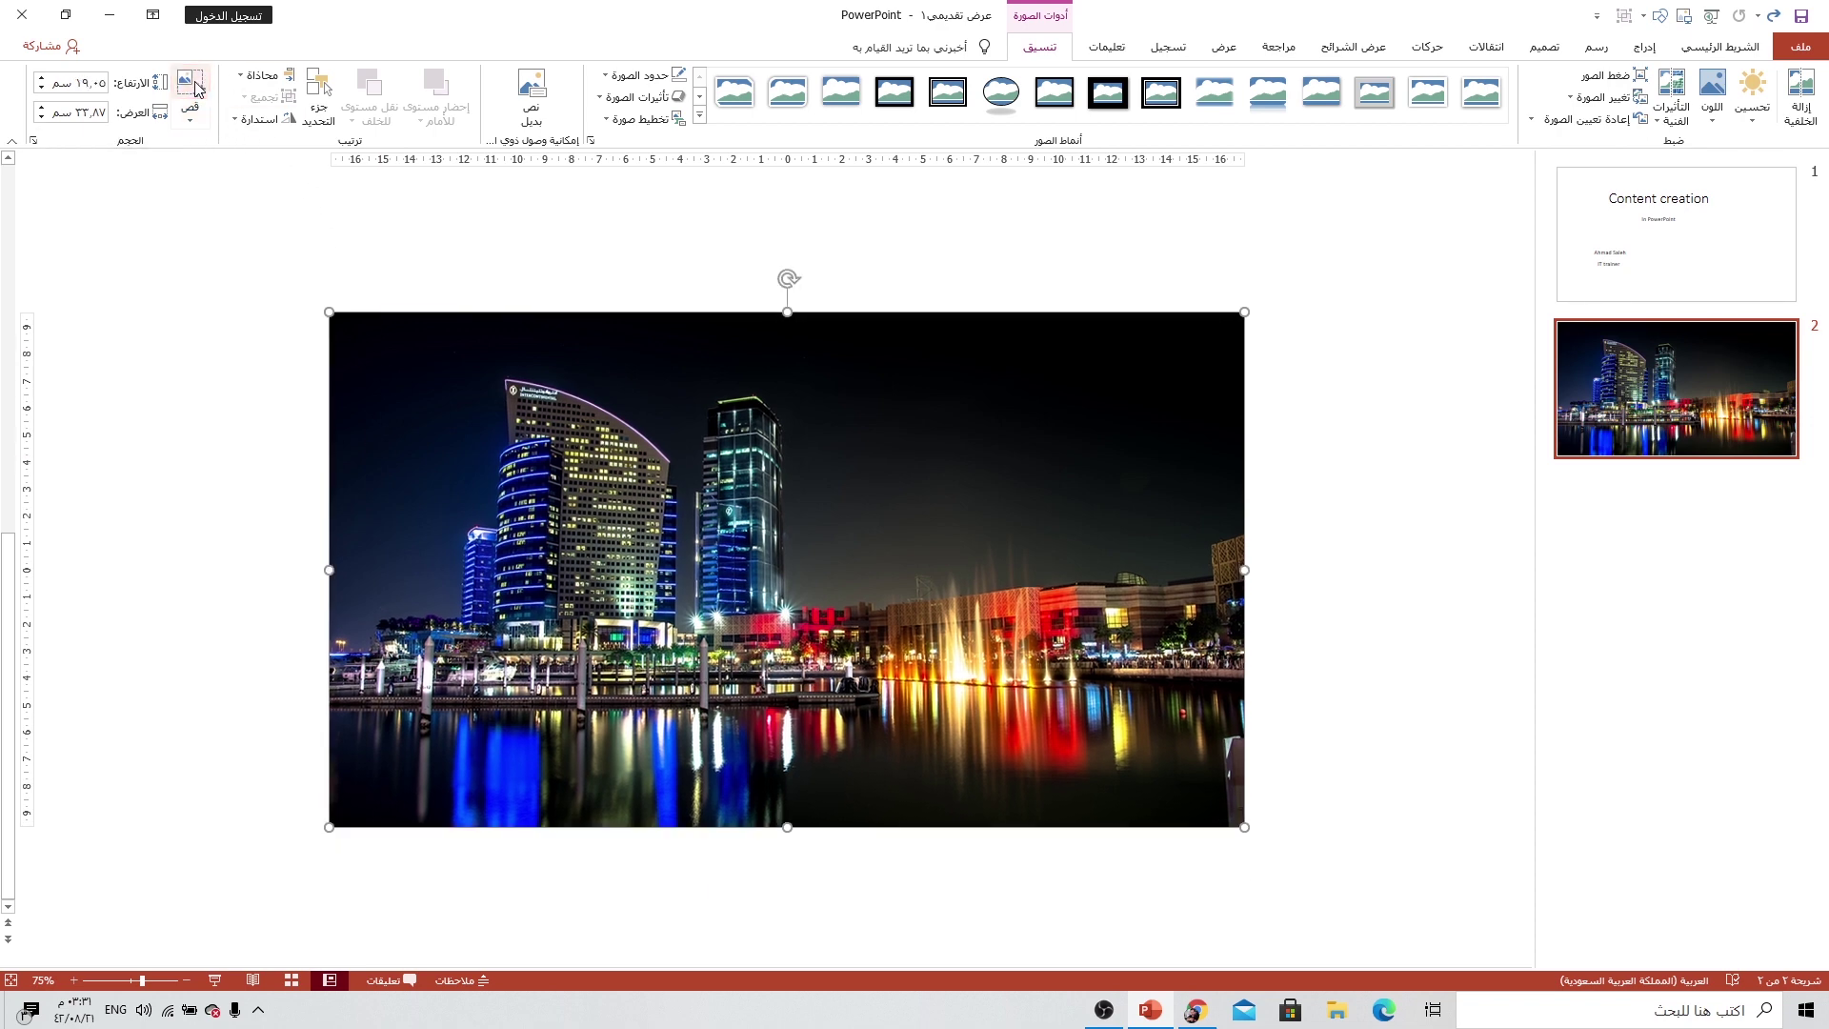
{"action": "left_click_drag", "start_coordinate": [591, 429], "coordinate": [594, 420]}
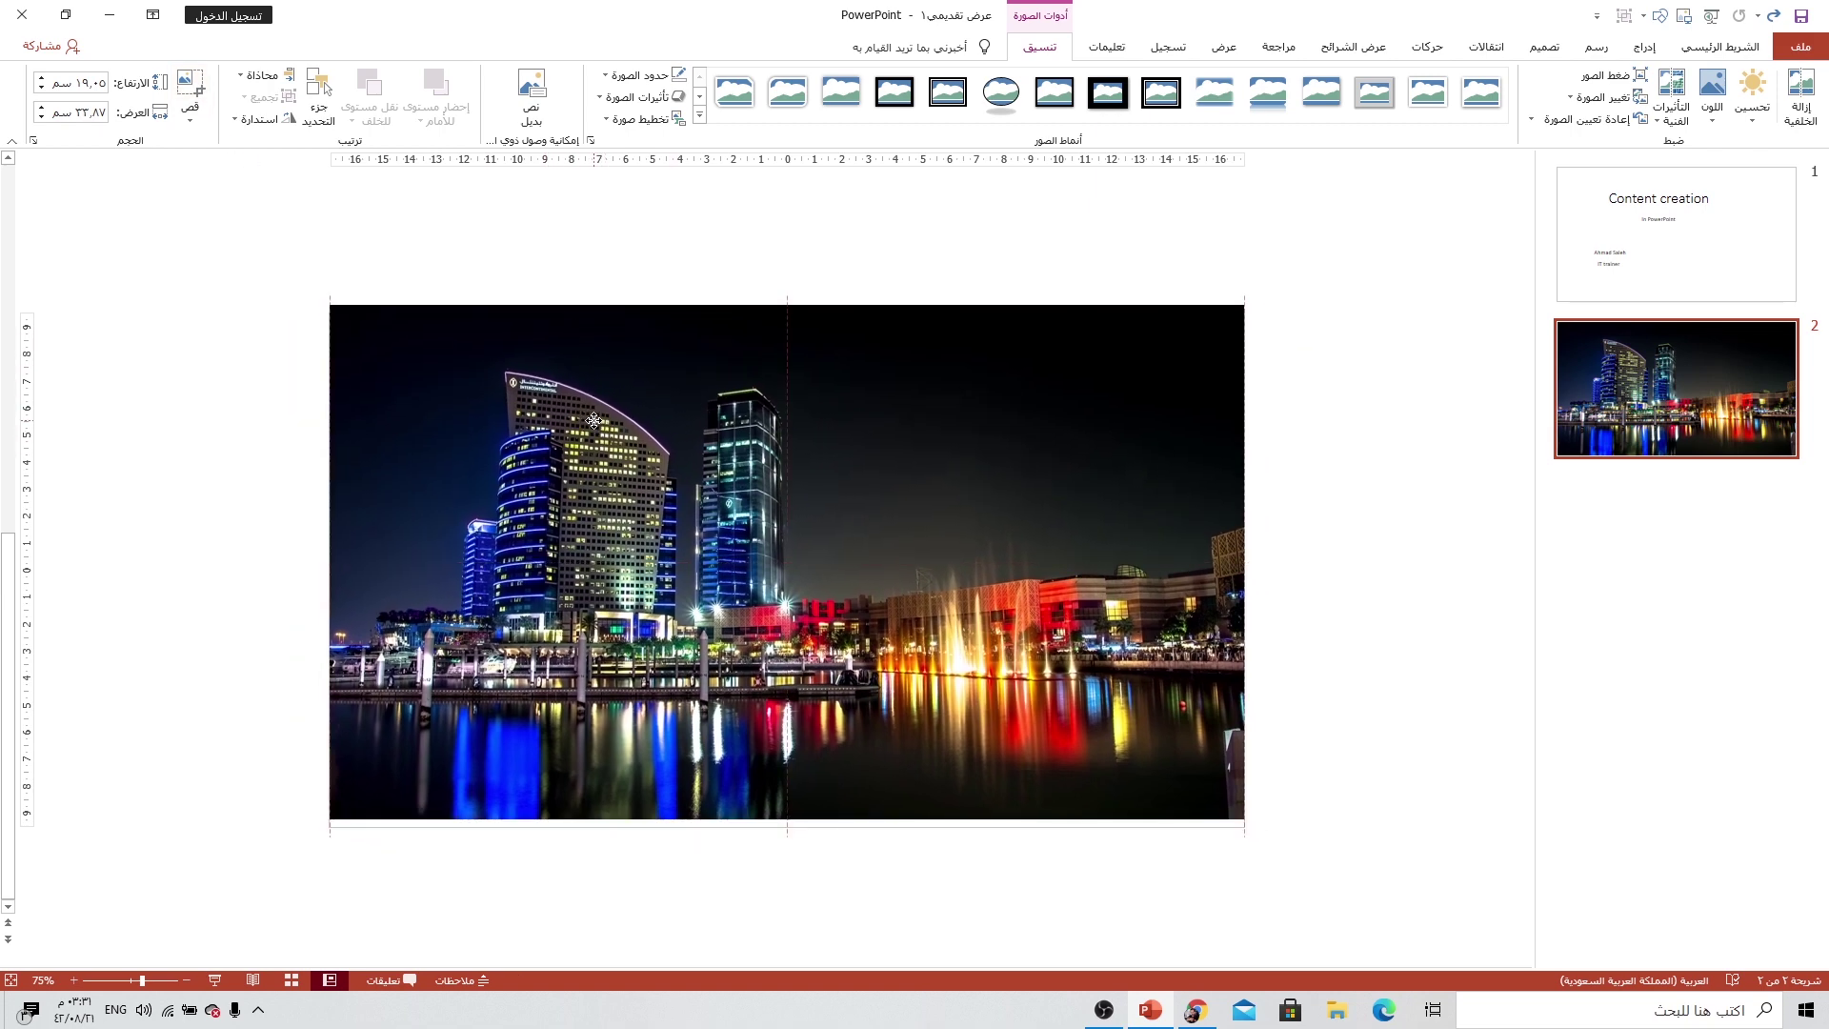
{"action": "scroll", "coordinate": [593, 420], "scroll_direction": "up", "scroll_amount": 3, "text": "ctrl"}
{"action": "left_click", "coordinate": [1652, 52]}
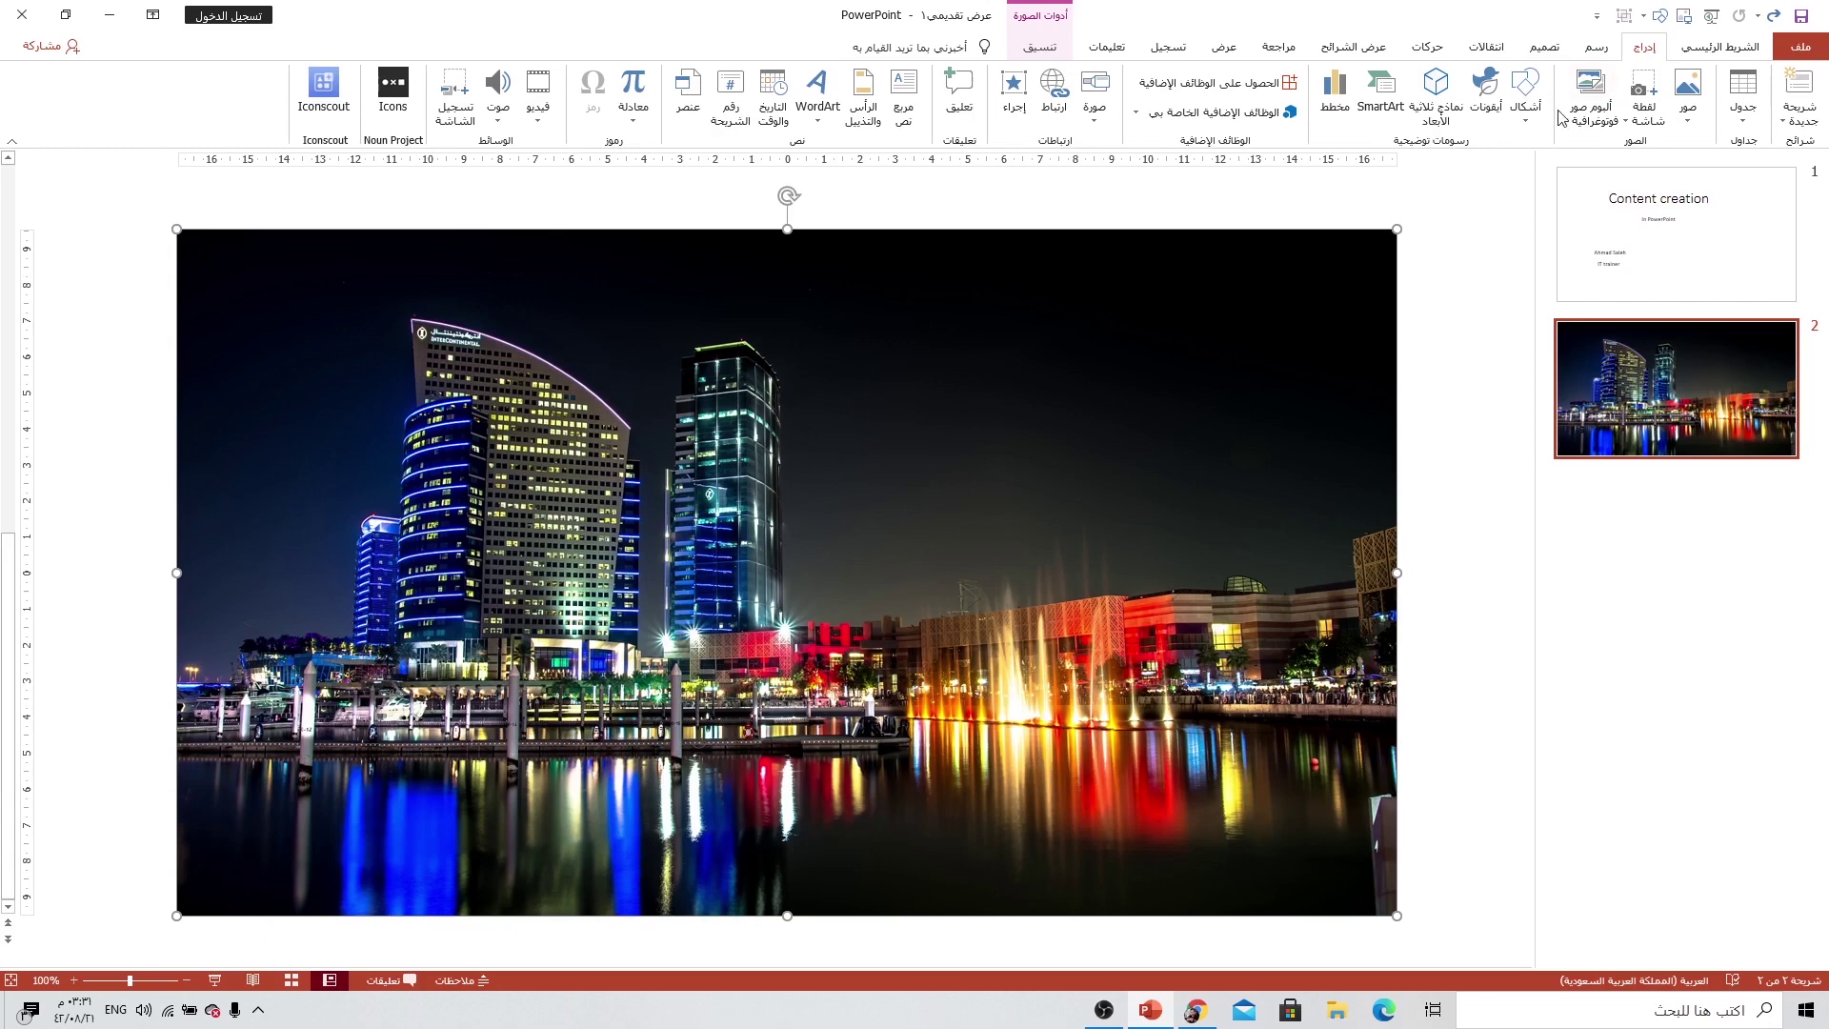
Draw a rectangle covering the whole city photo.
{"action": "left_click", "coordinate": [1525, 96]}
{"action": "left_click", "coordinate": [1468, 169]}
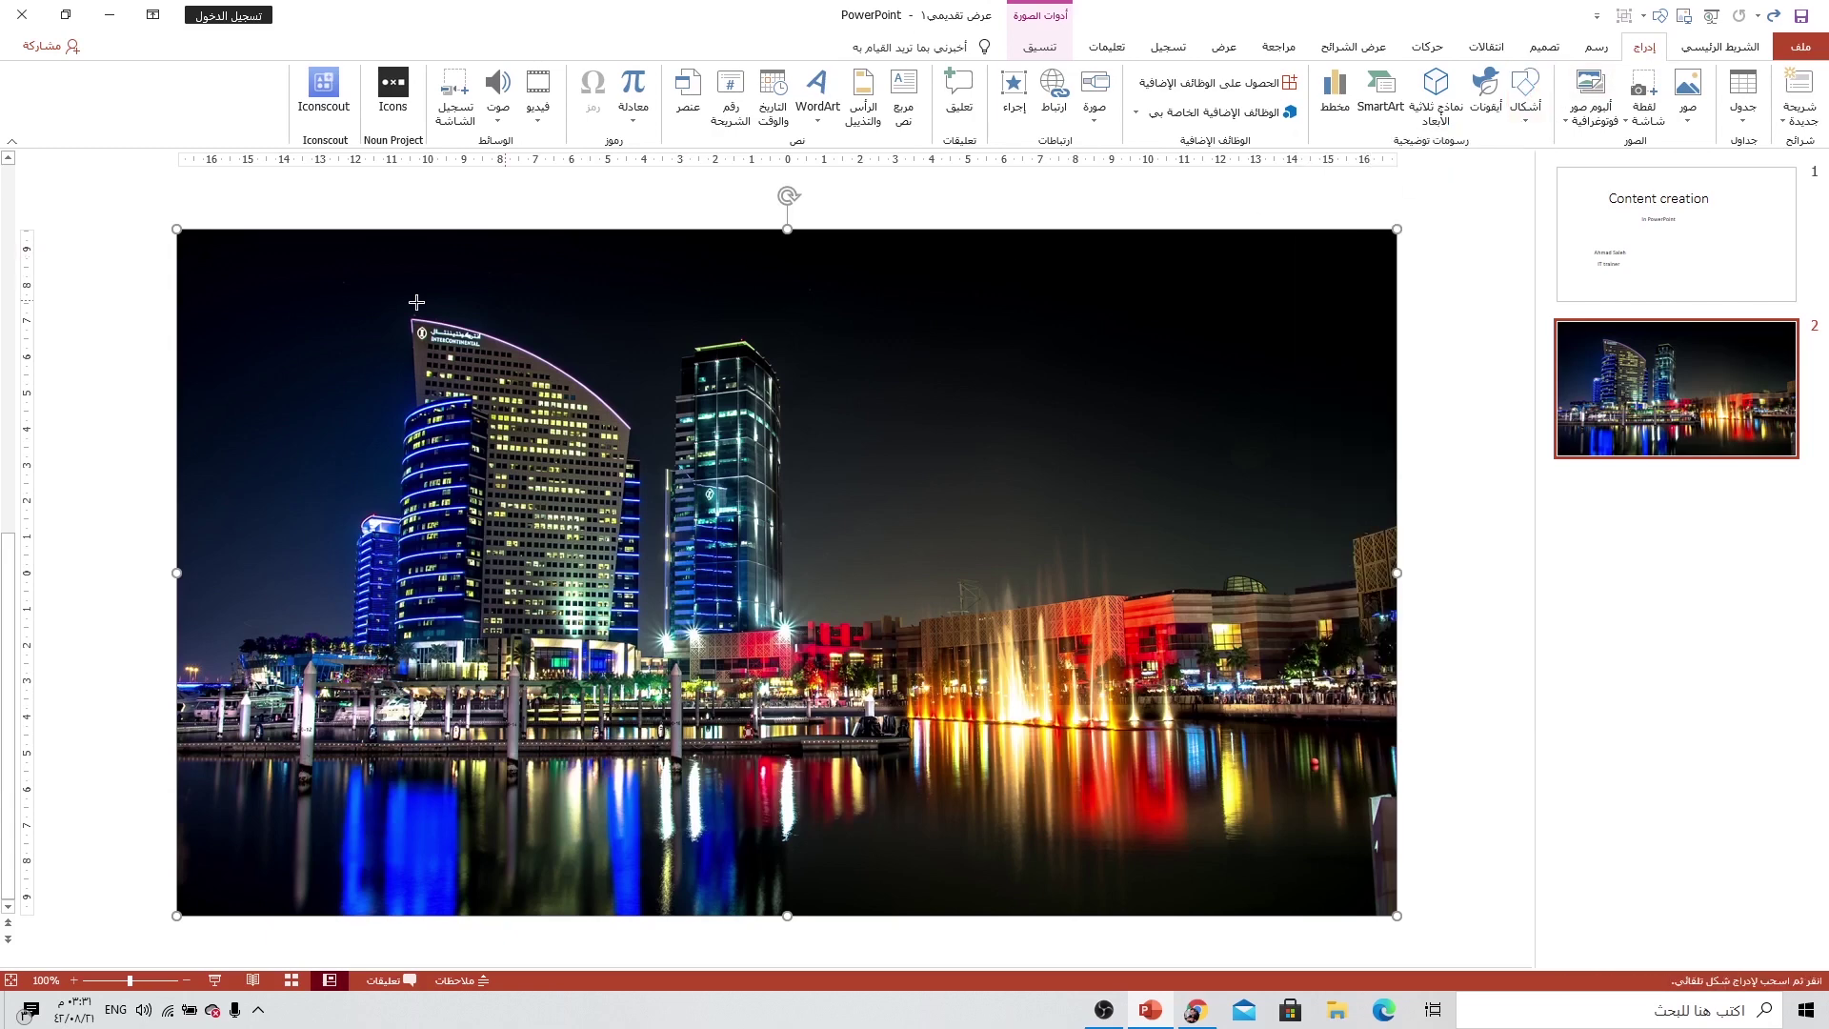
{"action": "left_click_drag", "start_coordinate": [176, 226], "coordinate": [1396, 916]}
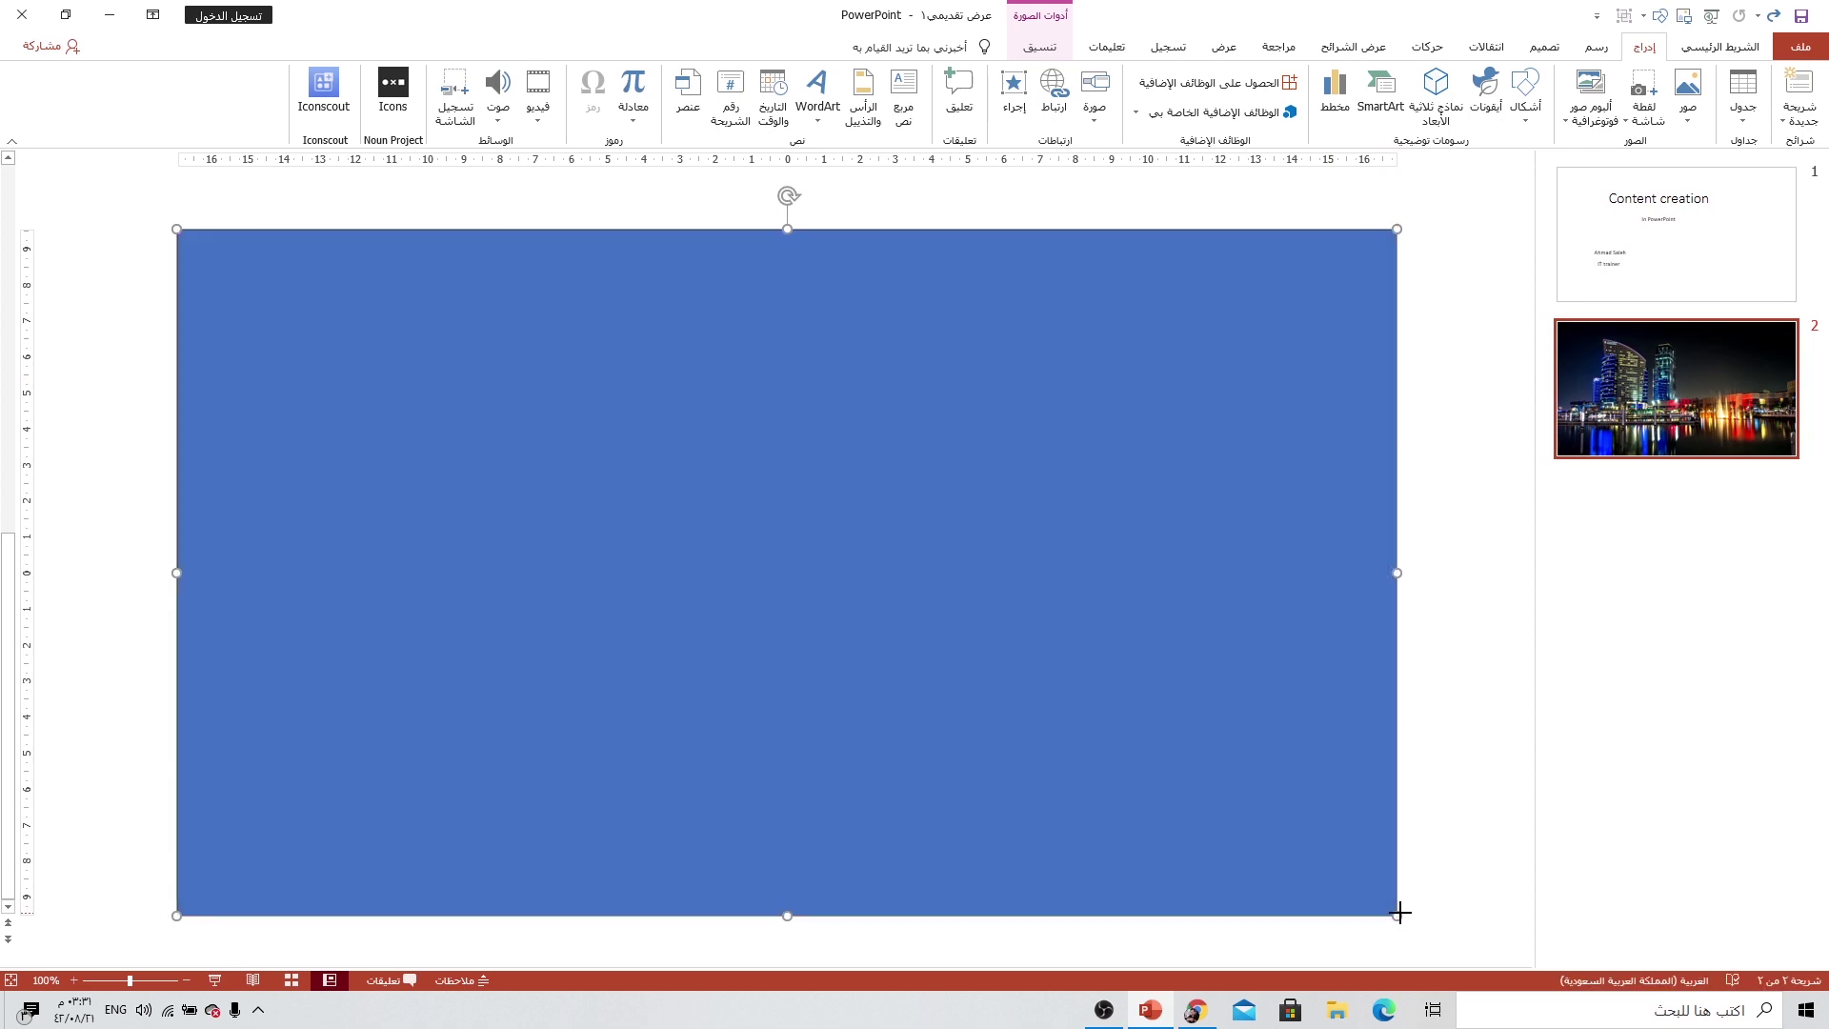
Format the rectangle with no outline and a black fill at 25% transparency.
{"action": "right_click", "coordinate": [977, 464]}
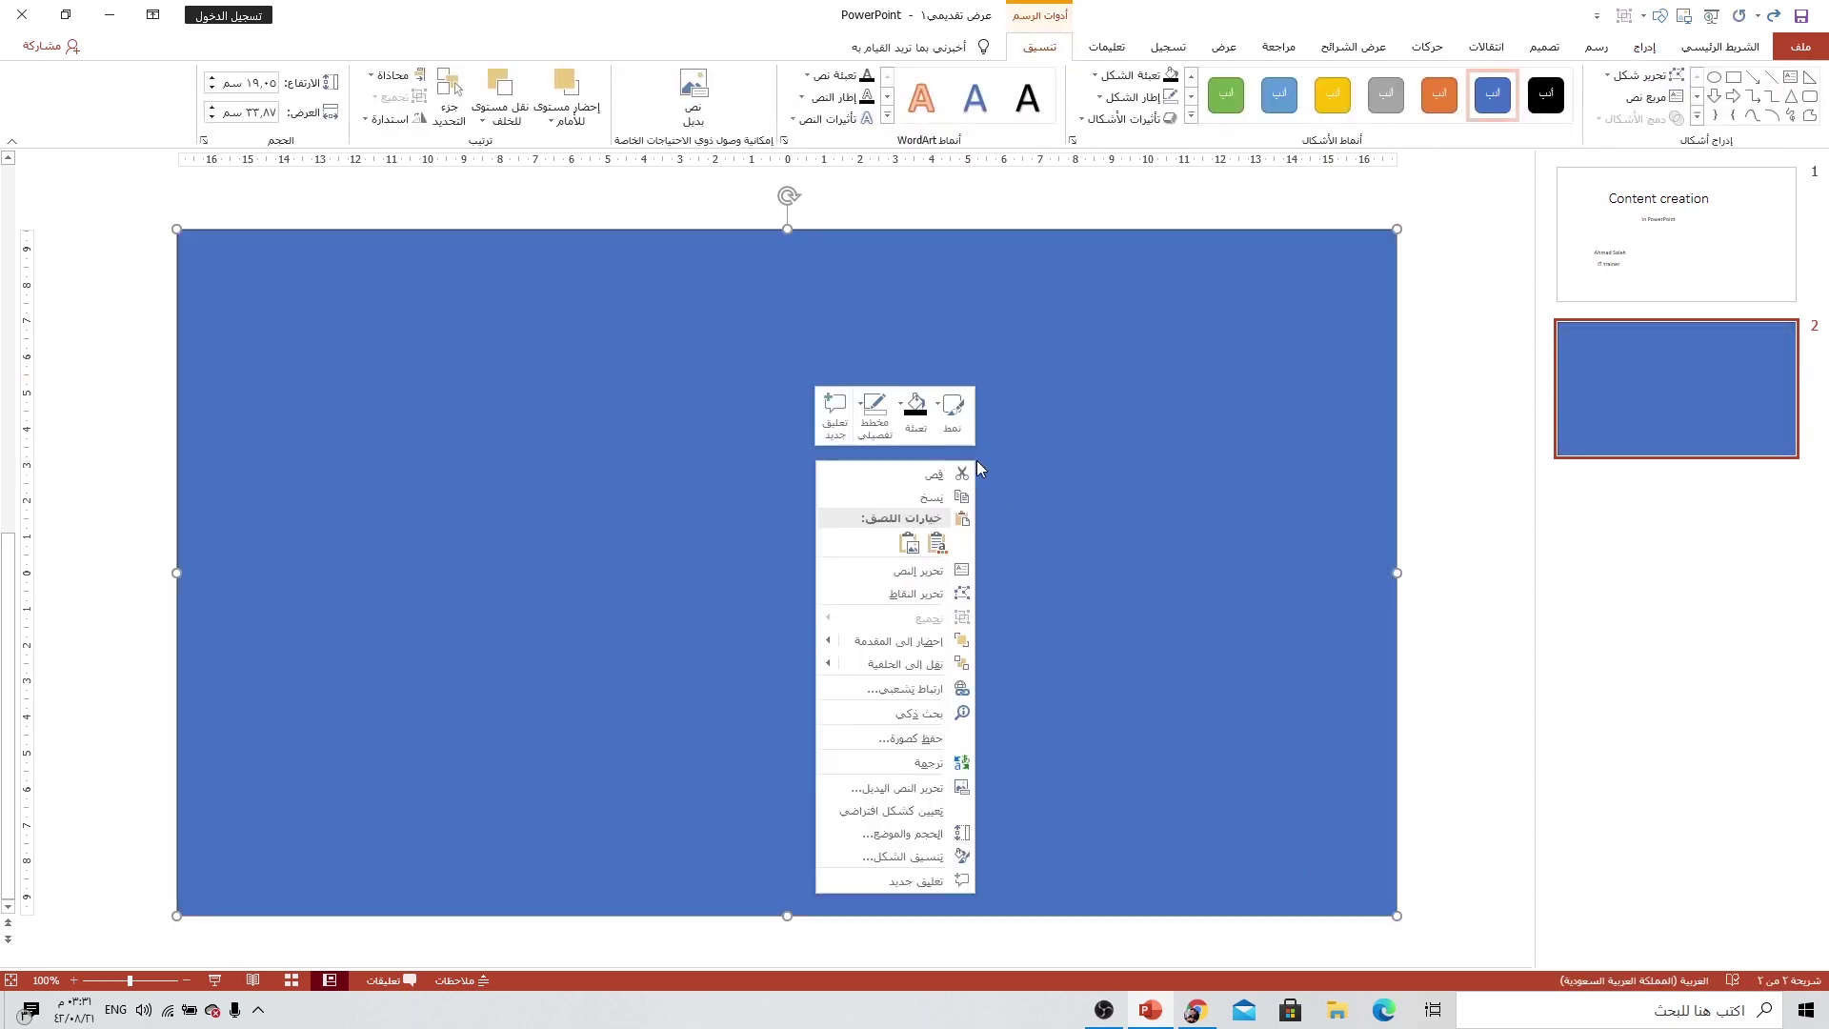
{"action": "left_click", "coordinate": [922, 860]}
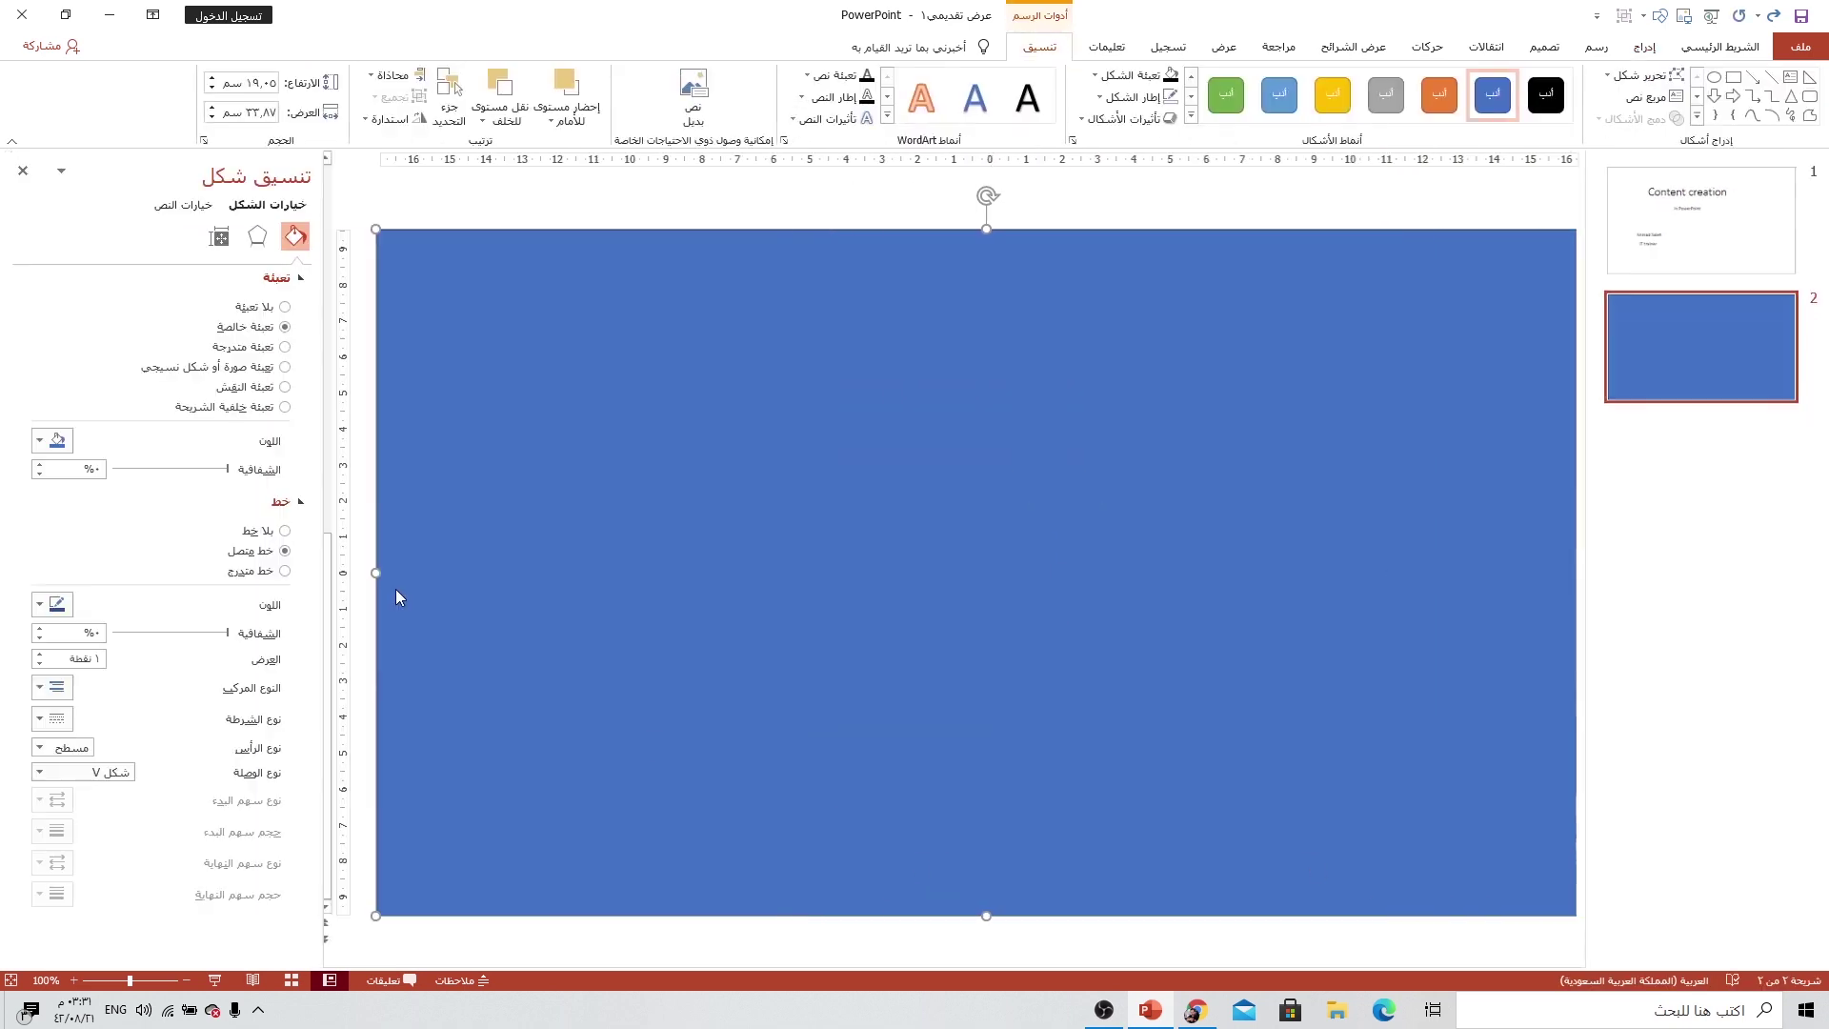
{"action": "left_click", "coordinate": [255, 533]}
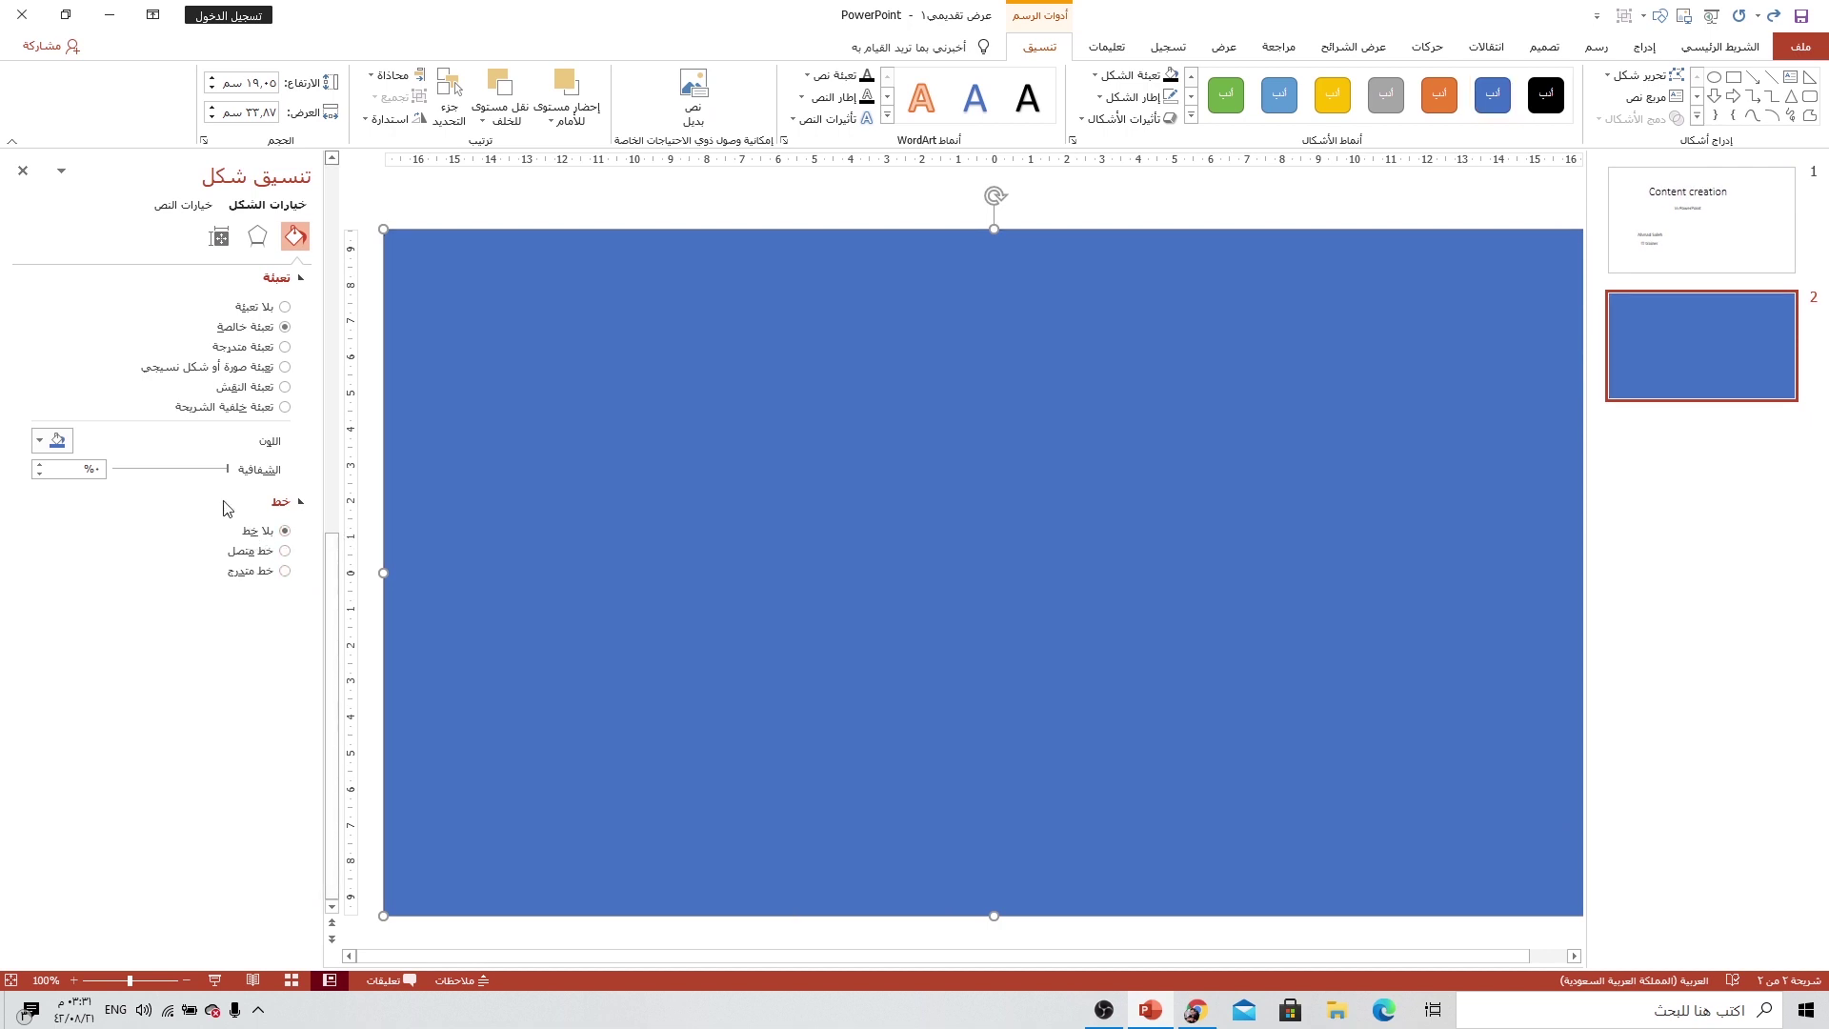
{"action": "left_click", "coordinate": [61, 445]}
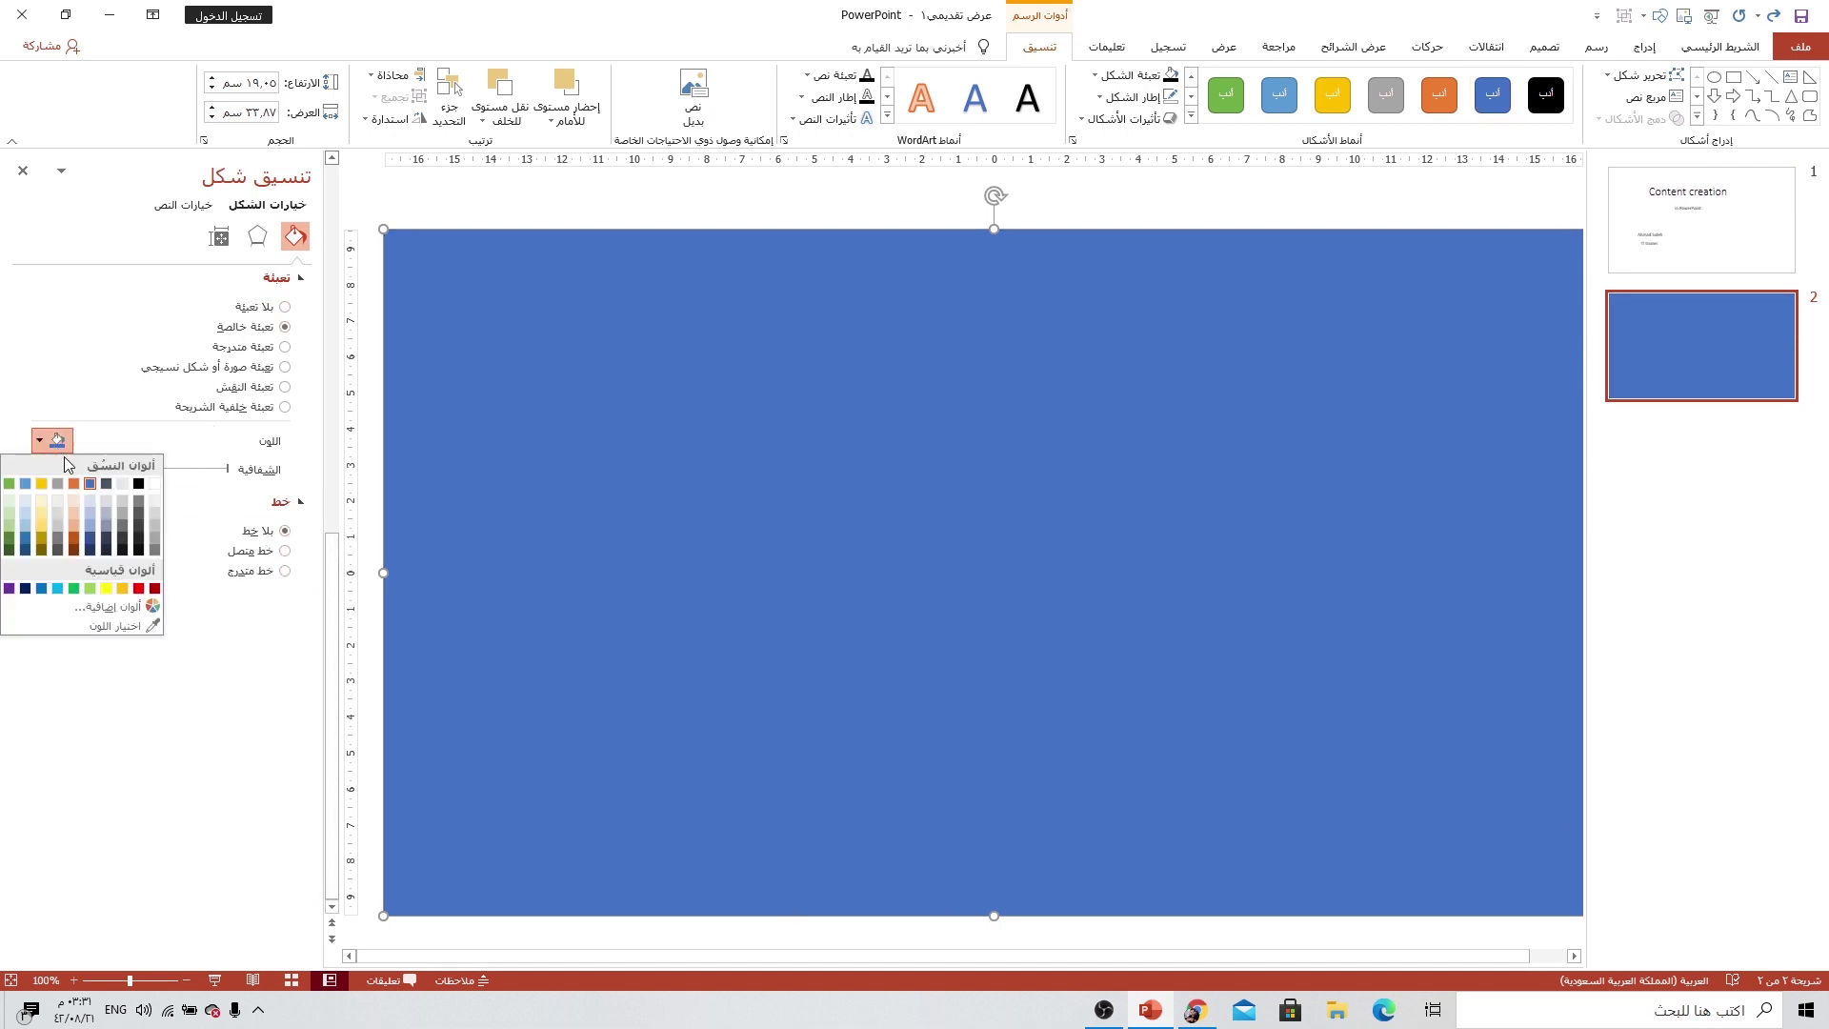
{"action": "left_click", "coordinate": [140, 486]}
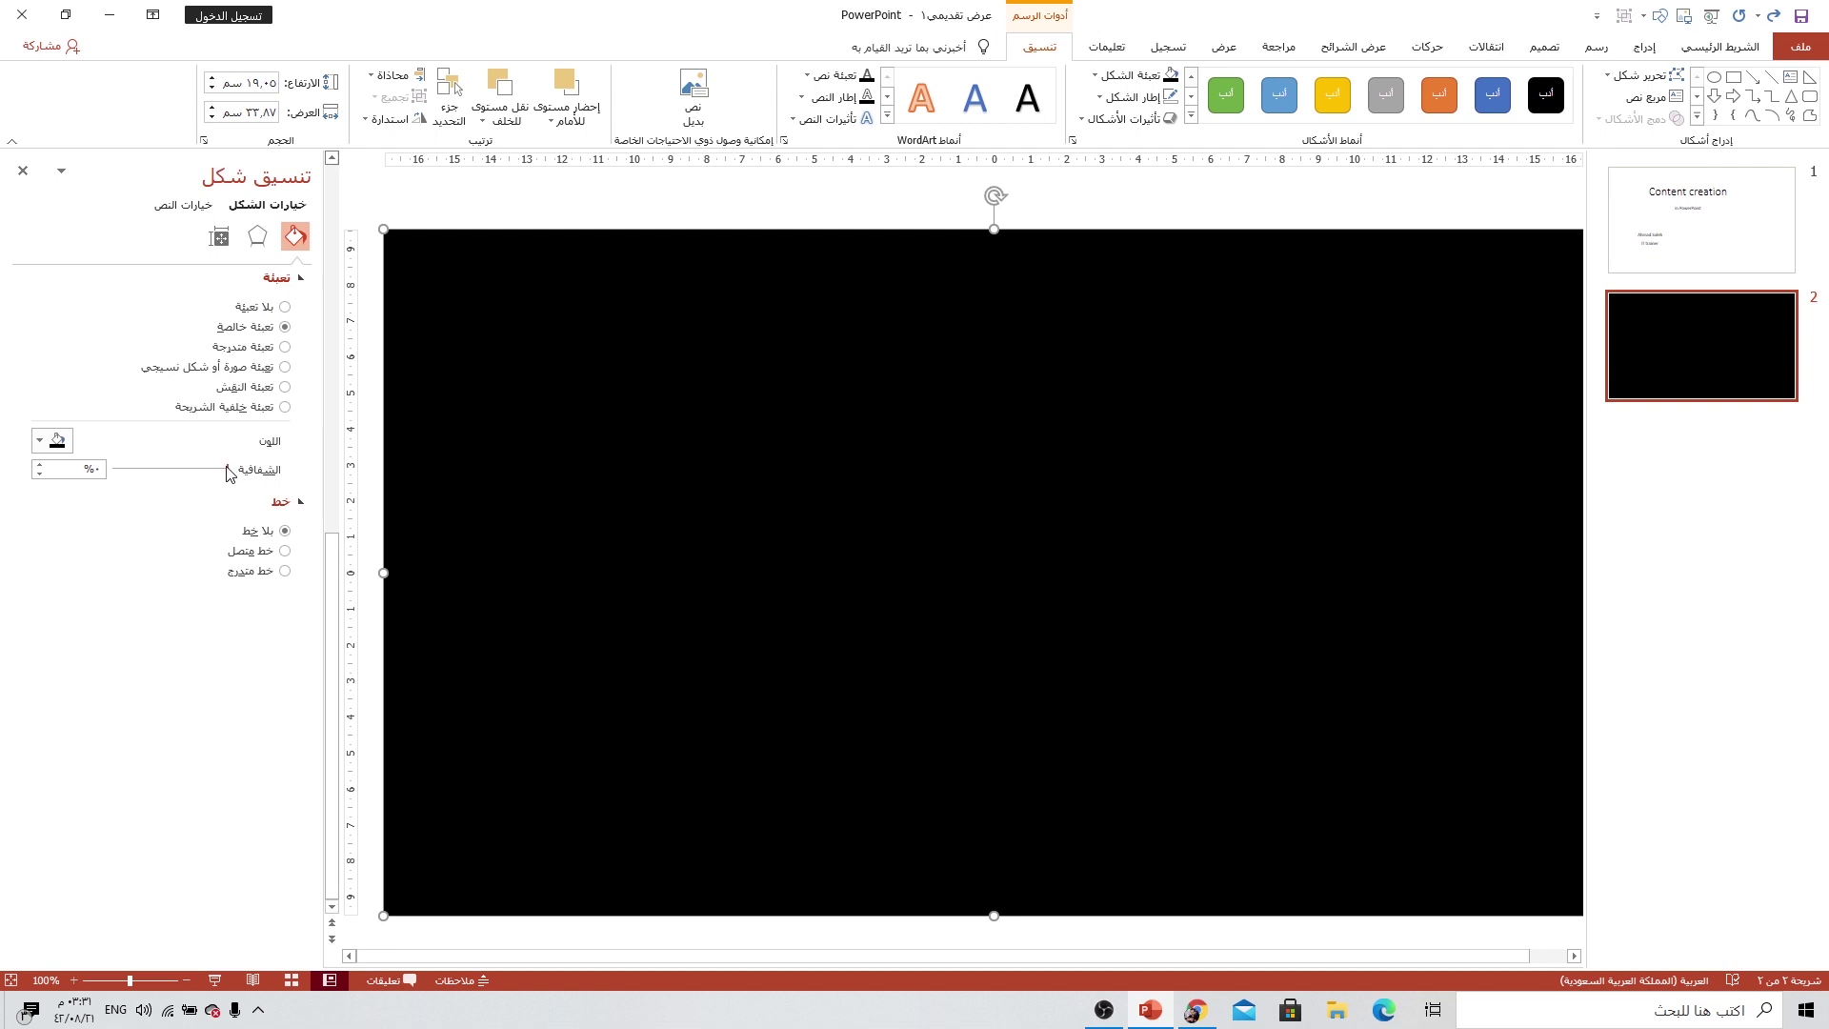
{"action": "left_click_drag", "start_coordinate": [230, 474], "coordinate": [202, 476]}
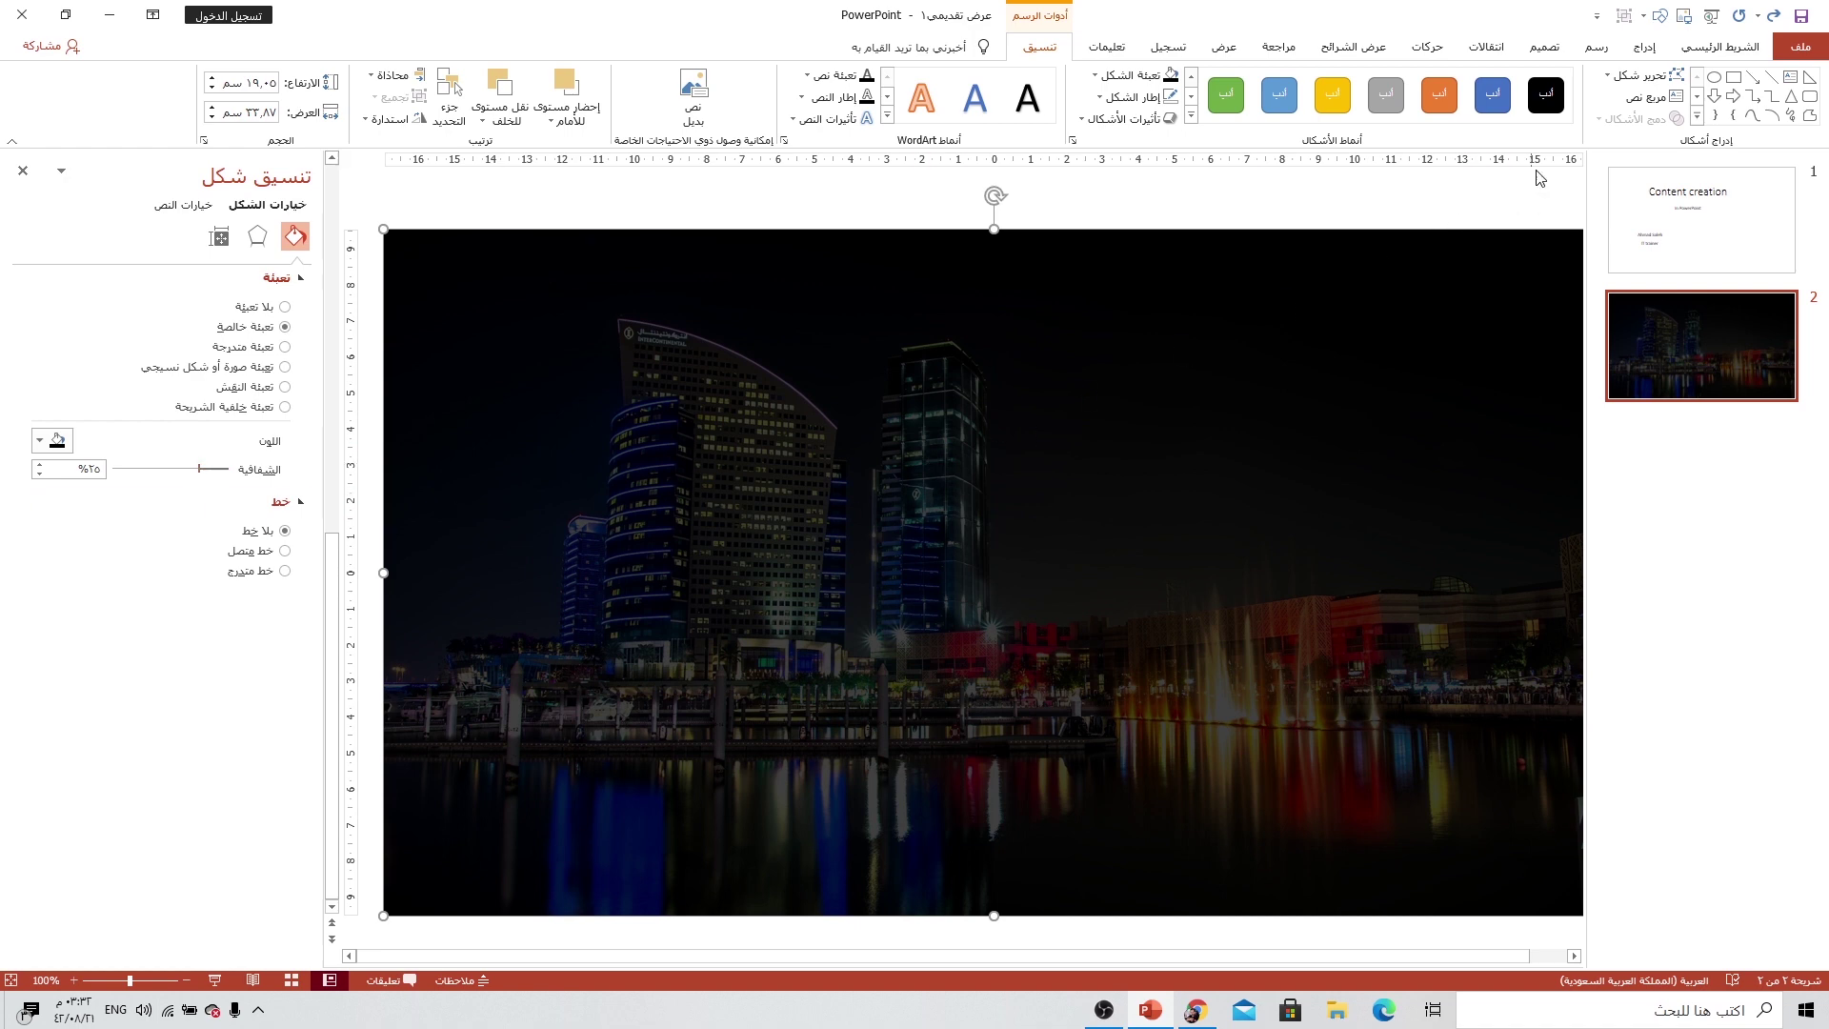
Draw a right triangle over the photo and flip it vertically.
{"action": "left_click", "coordinate": [1647, 49]}
{"action": "left_click", "coordinate": [1527, 112]}
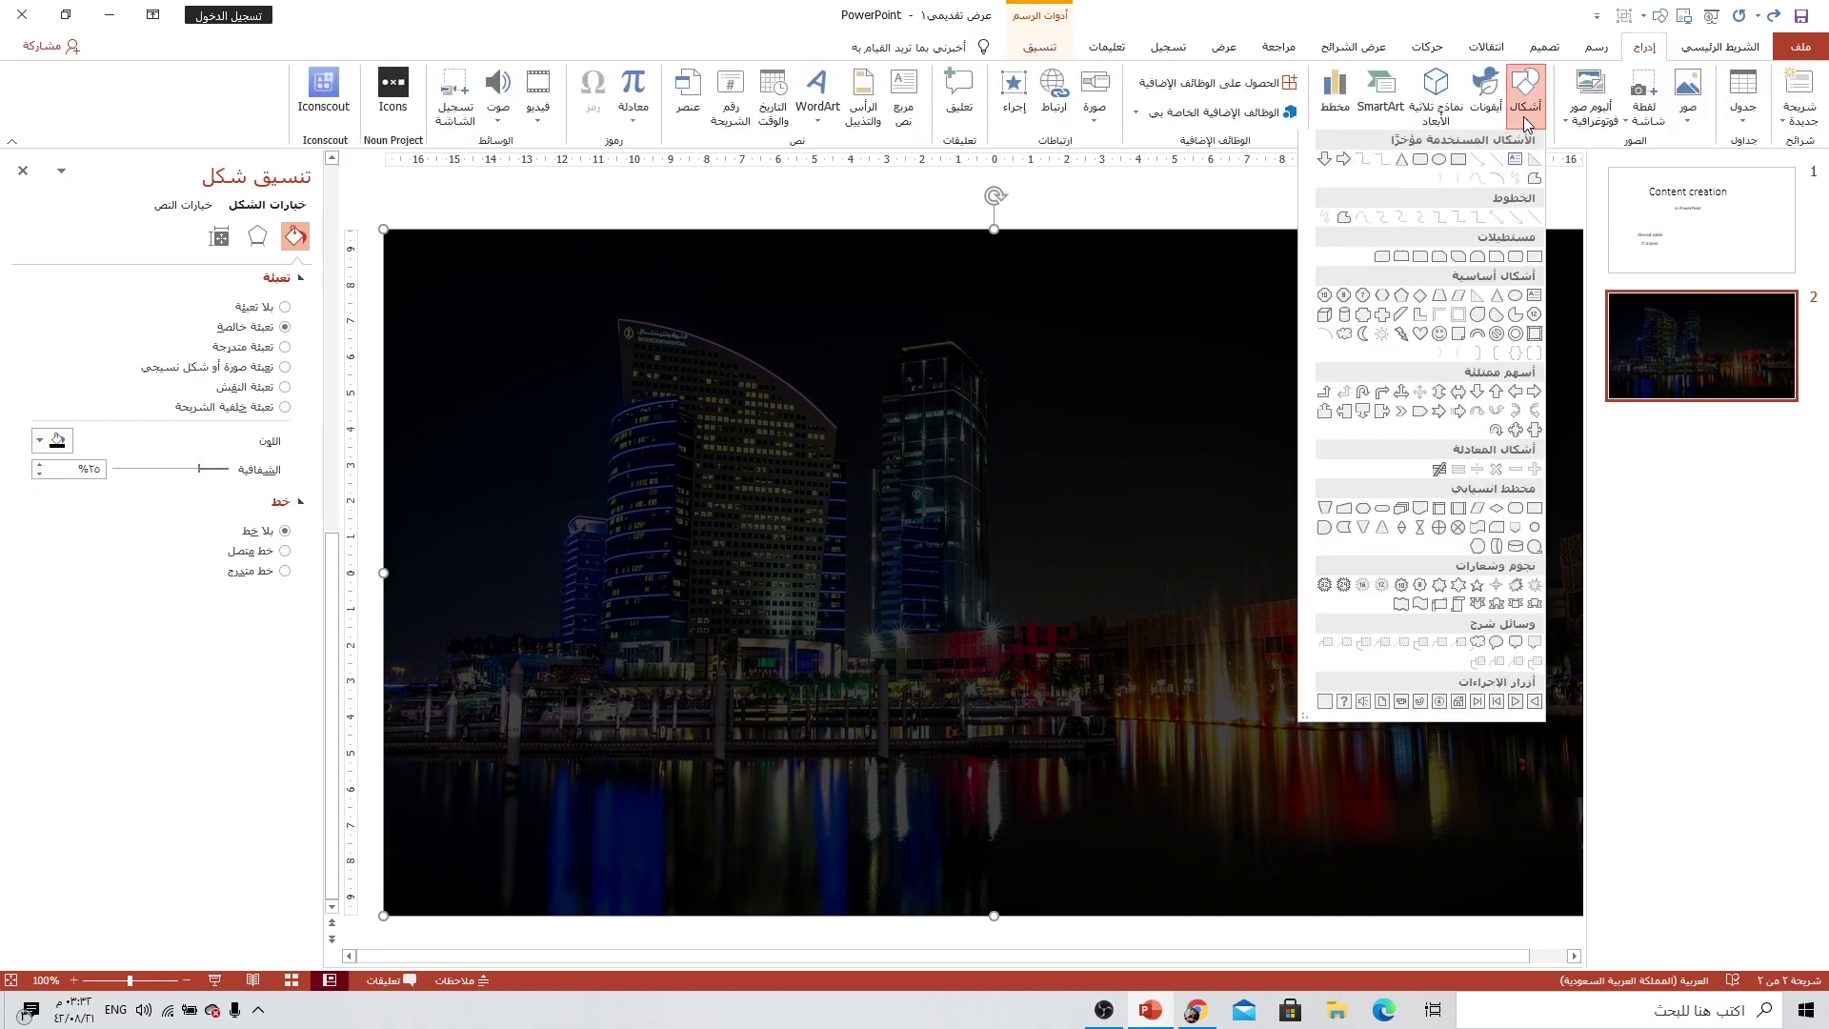
{"action": "left_click", "coordinate": [1468, 316]}
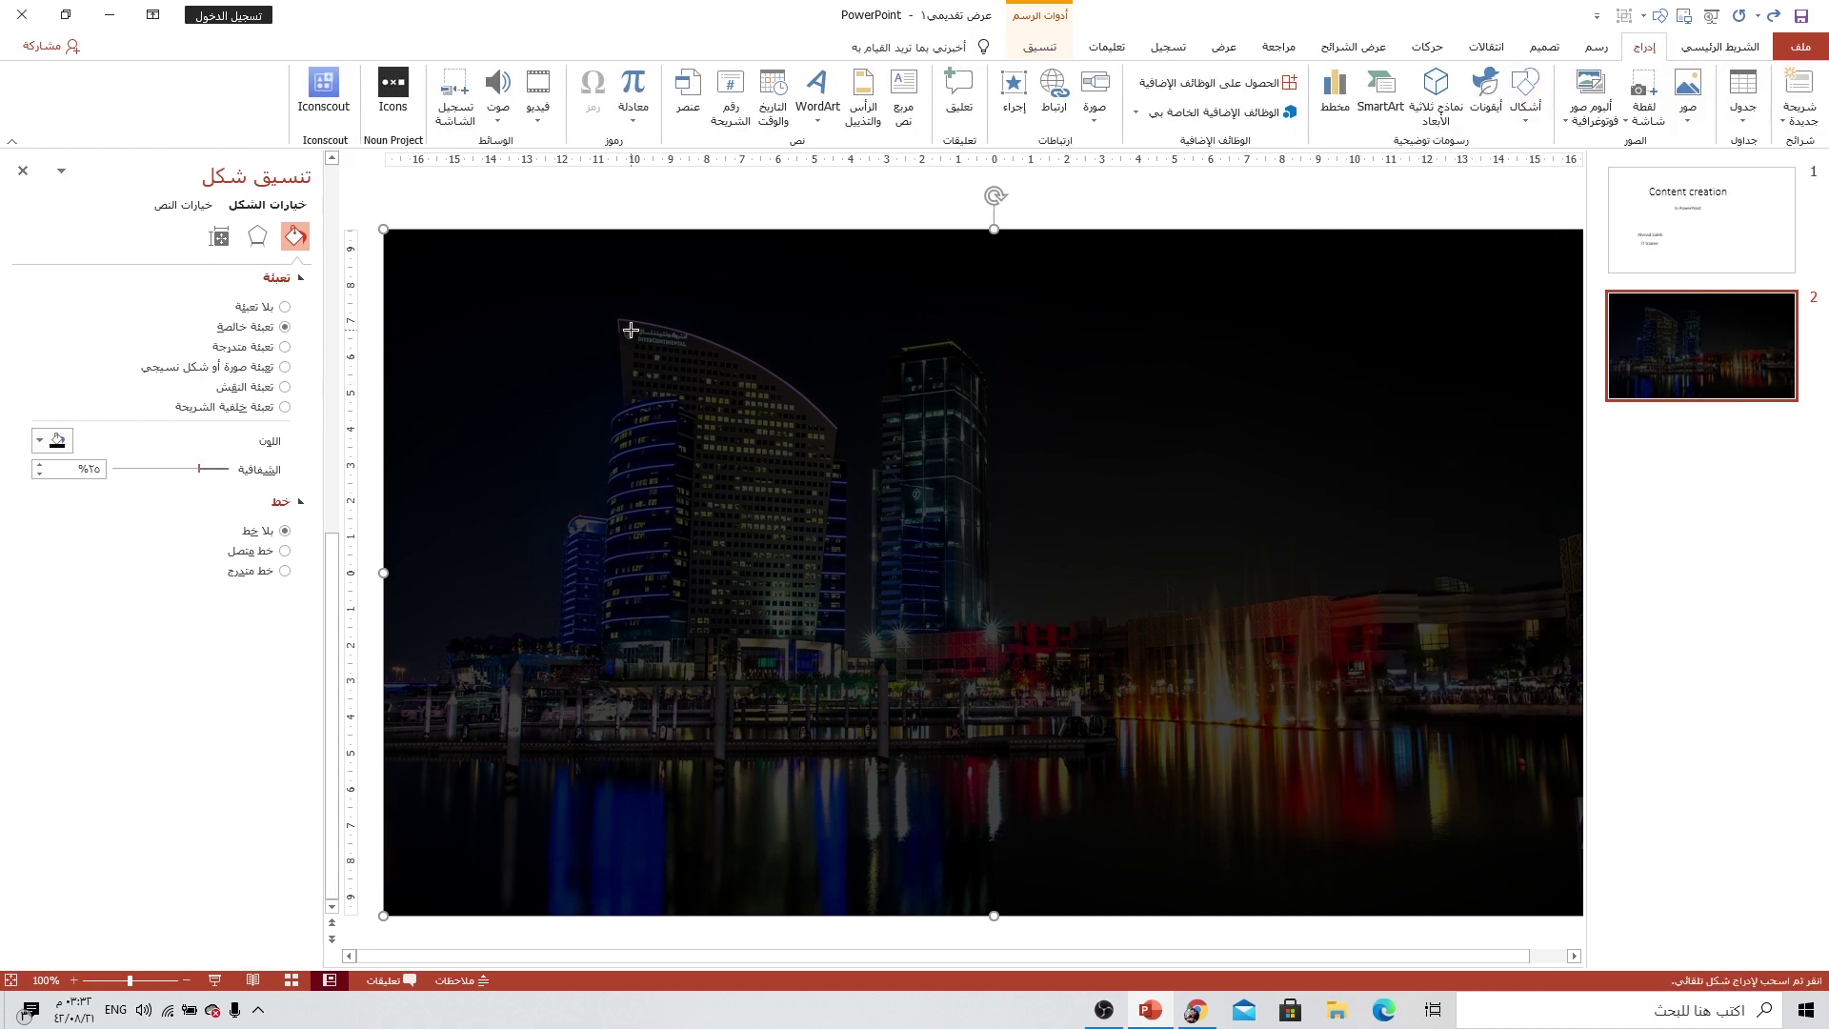
{"action": "left_click_drag", "start_coordinate": [652, 264], "coordinate": [1281, 688]}
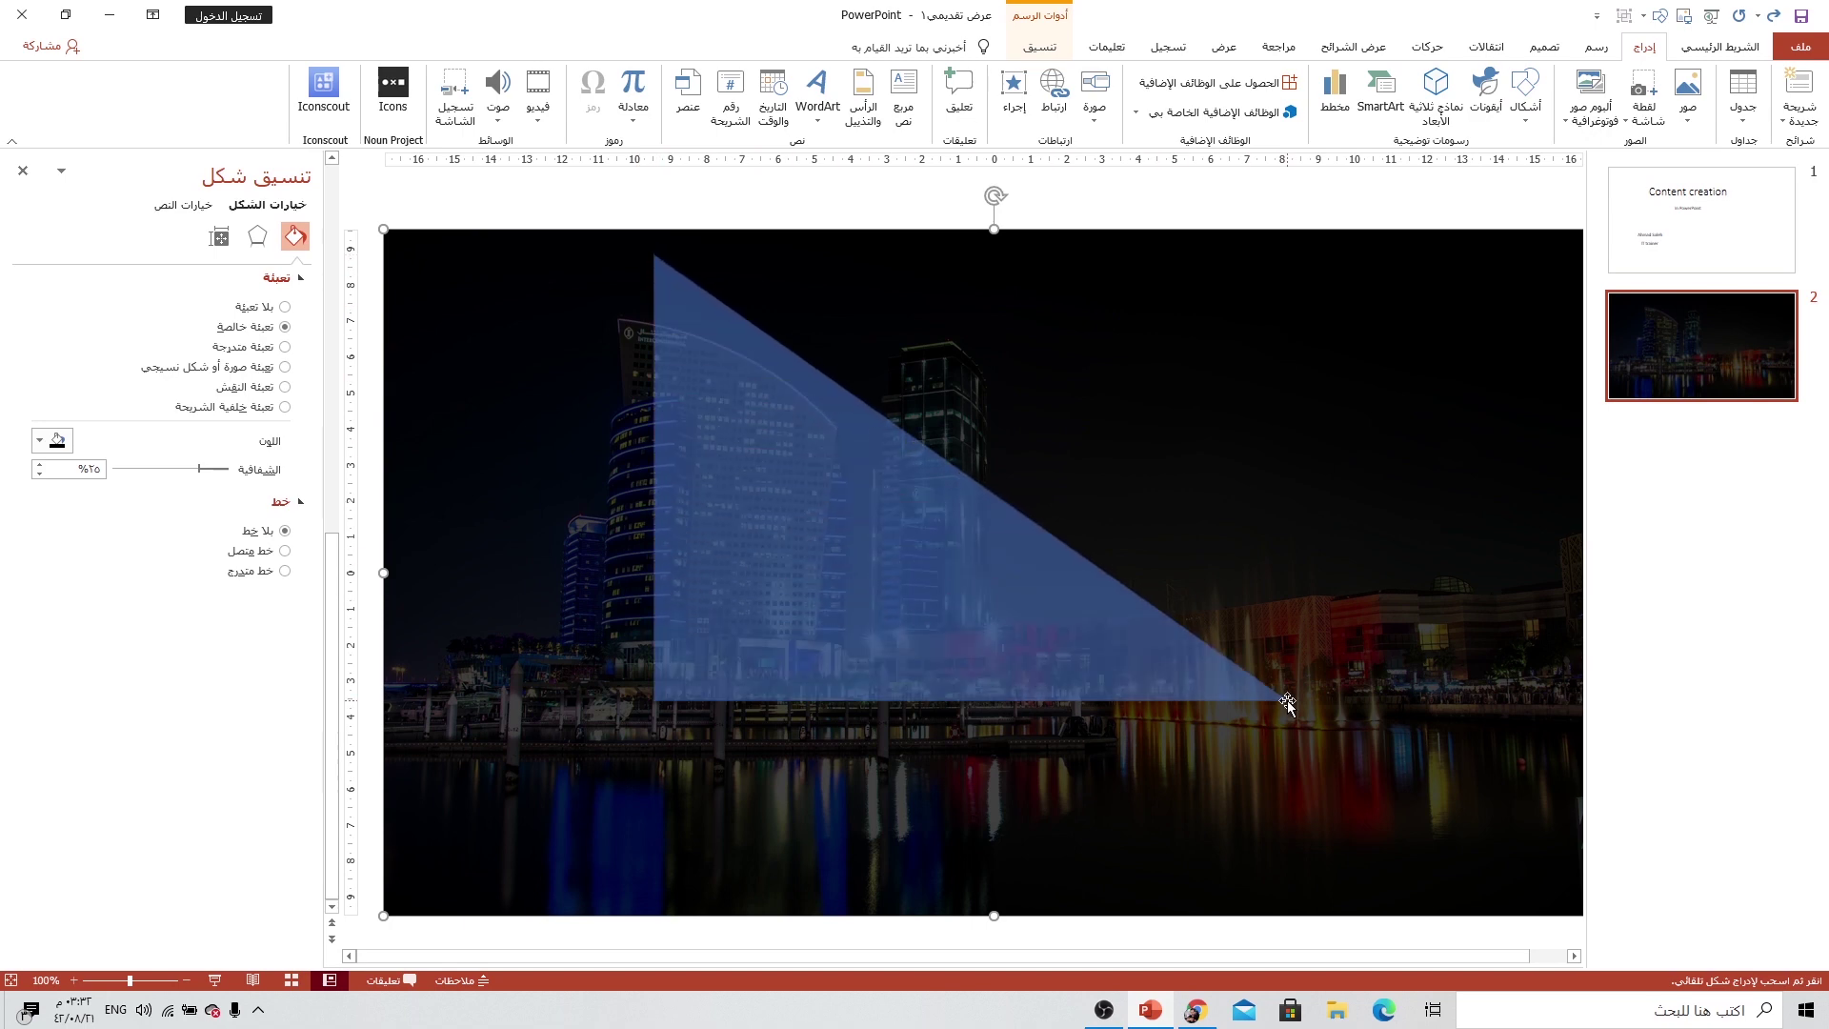
{"action": "left_click", "coordinate": [390, 118]}
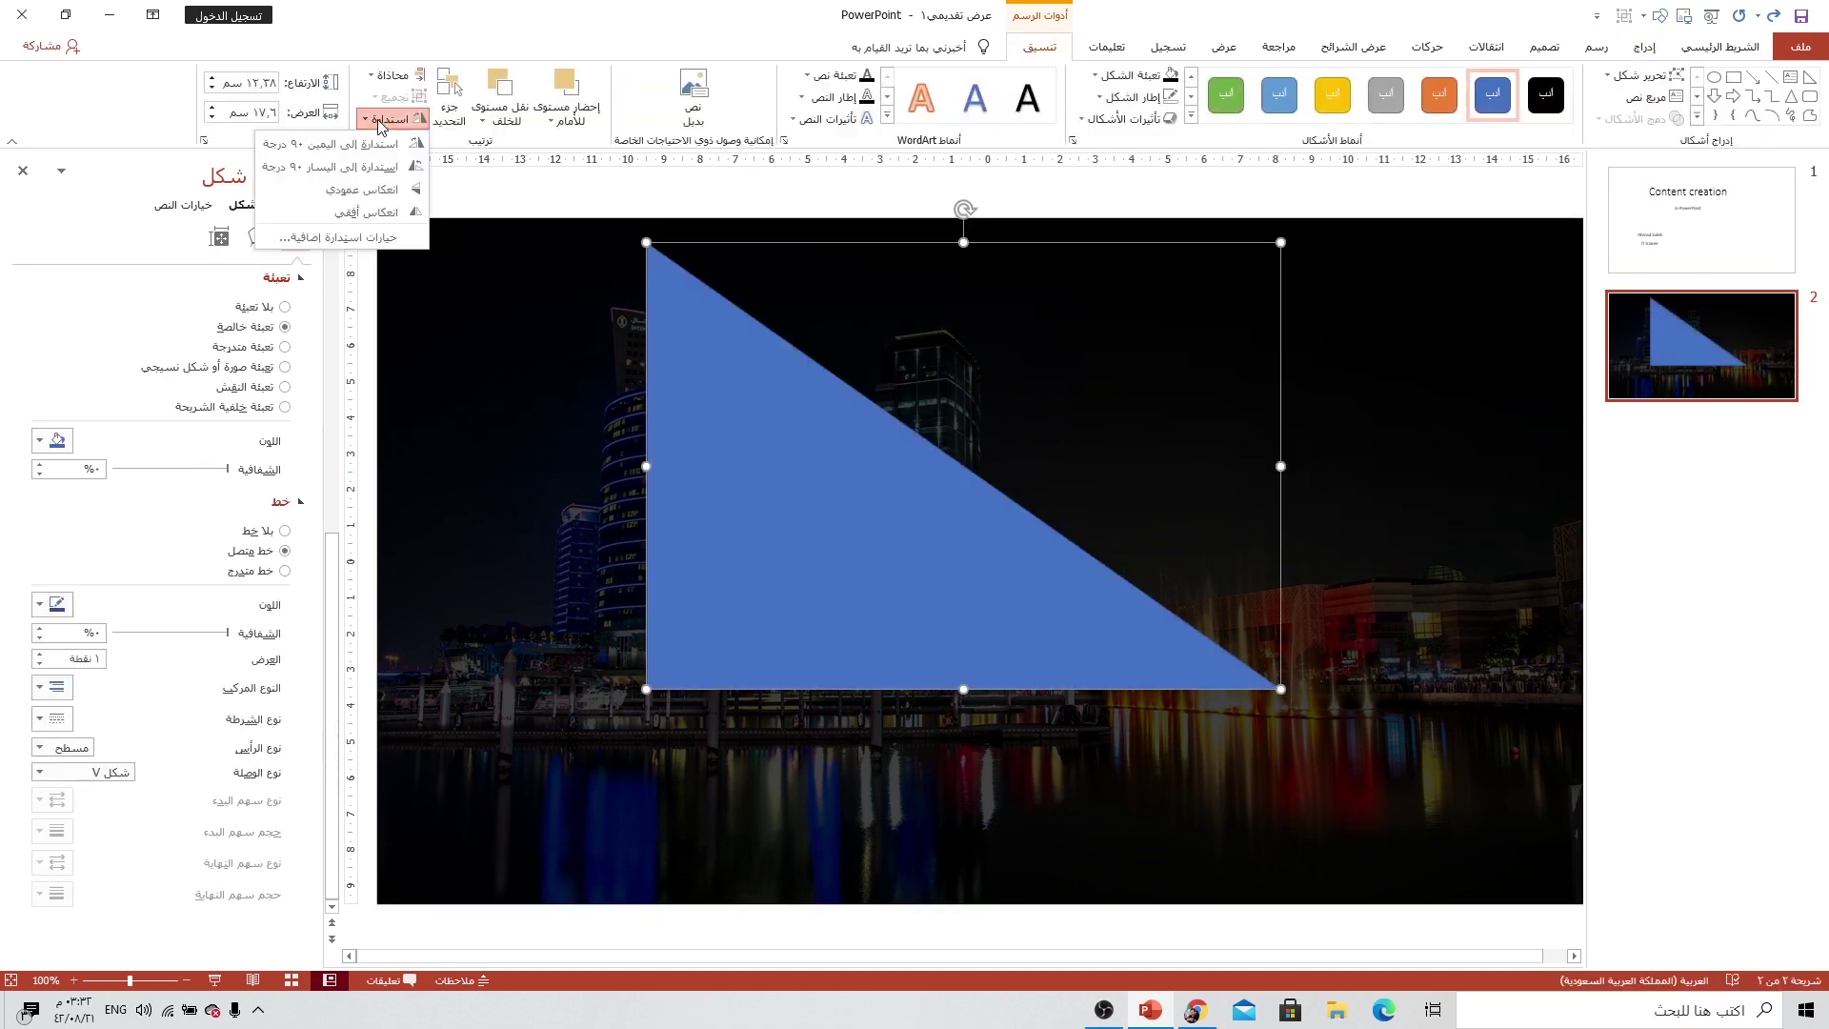
{"action": "left_click", "coordinate": [362, 188]}
Stretch the flipped triangle across the top of the slide to about 14.61 × 30.75 cm.
{"action": "left_click_drag", "start_coordinate": [813, 303], "coordinate": [1064, 286]}
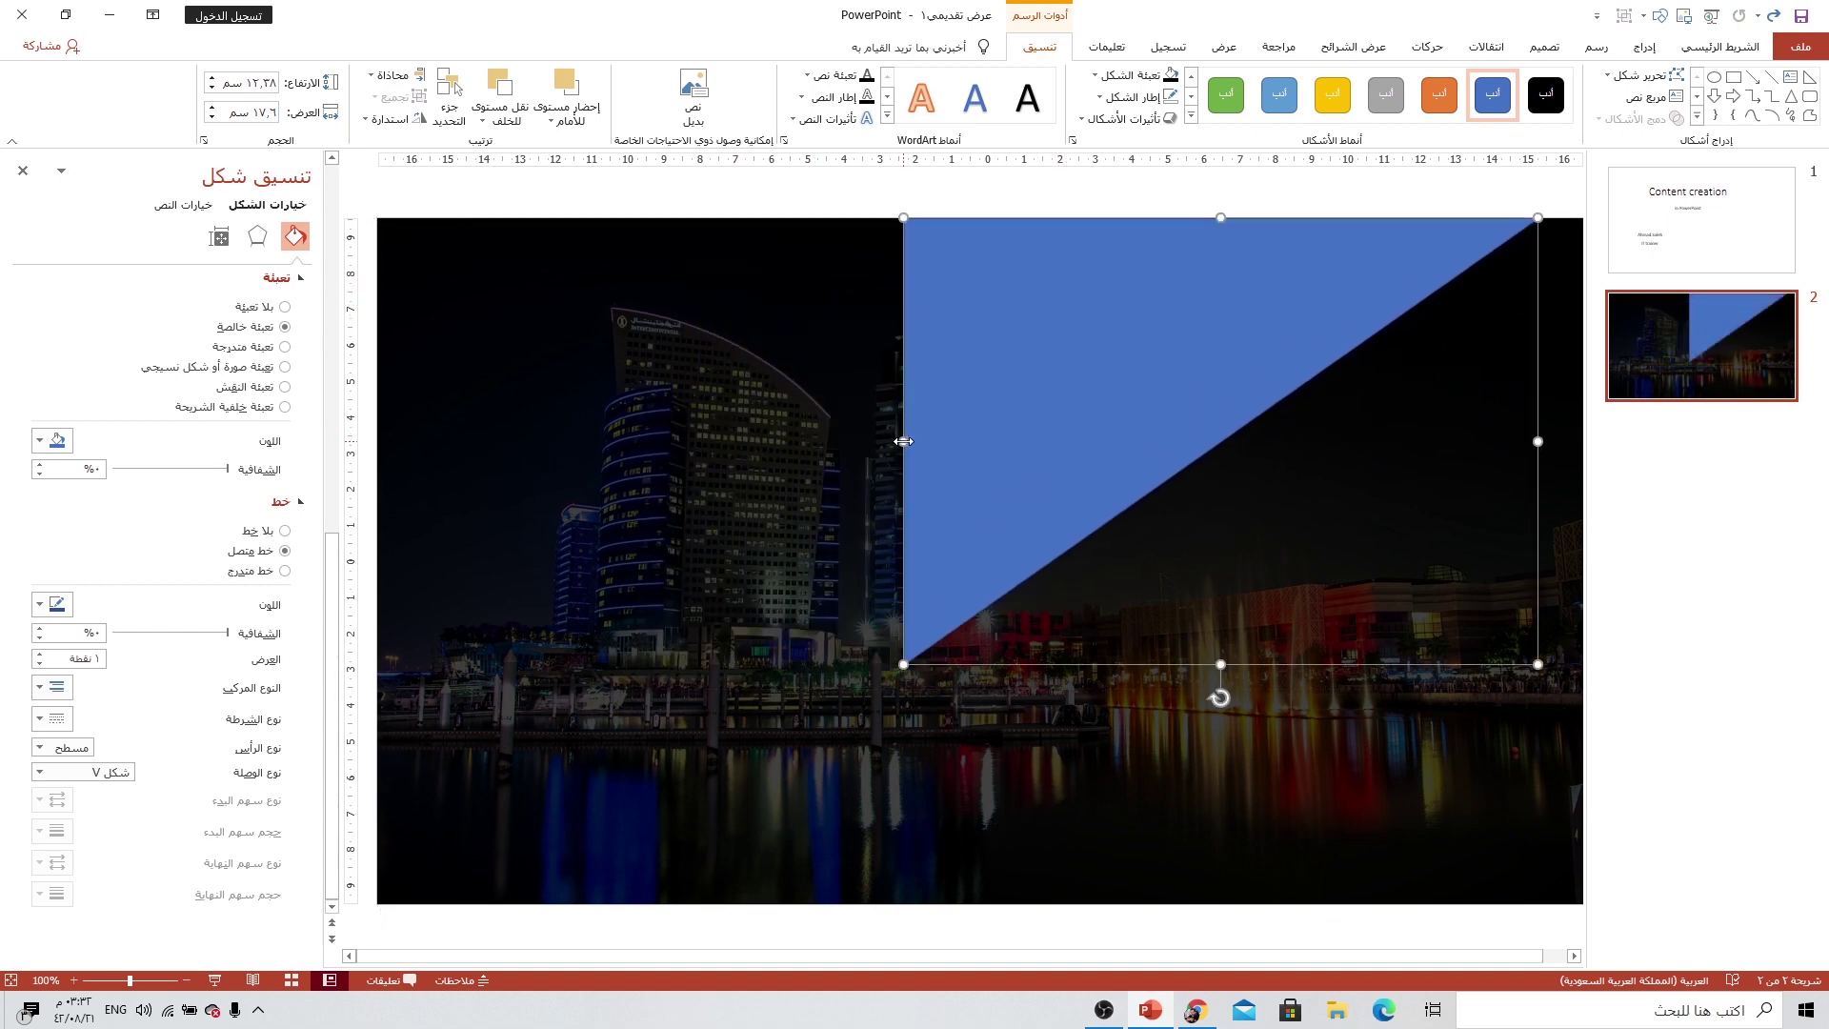
{"action": "left_click_drag", "start_coordinate": [900, 428], "coordinate": [430, 441]}
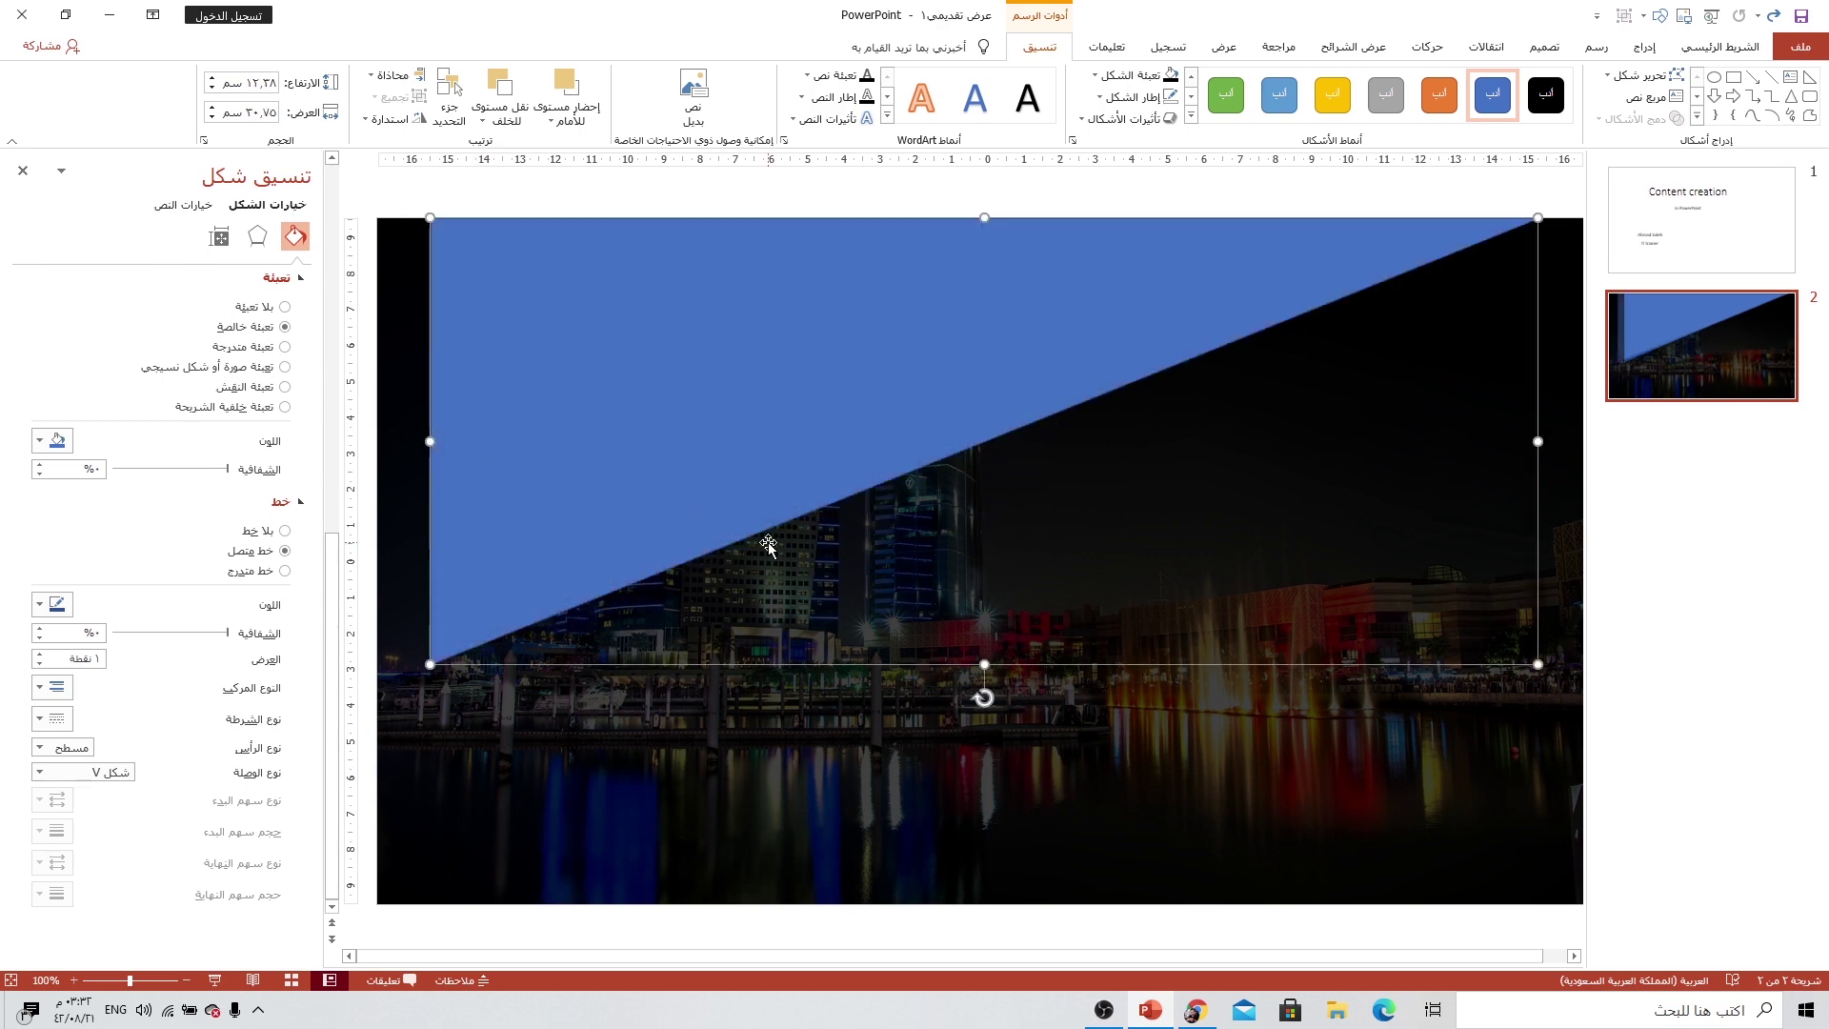
{"action": "left_click_drag", "start_coordinate": [985, 664], "coordinate": [984, 744]}
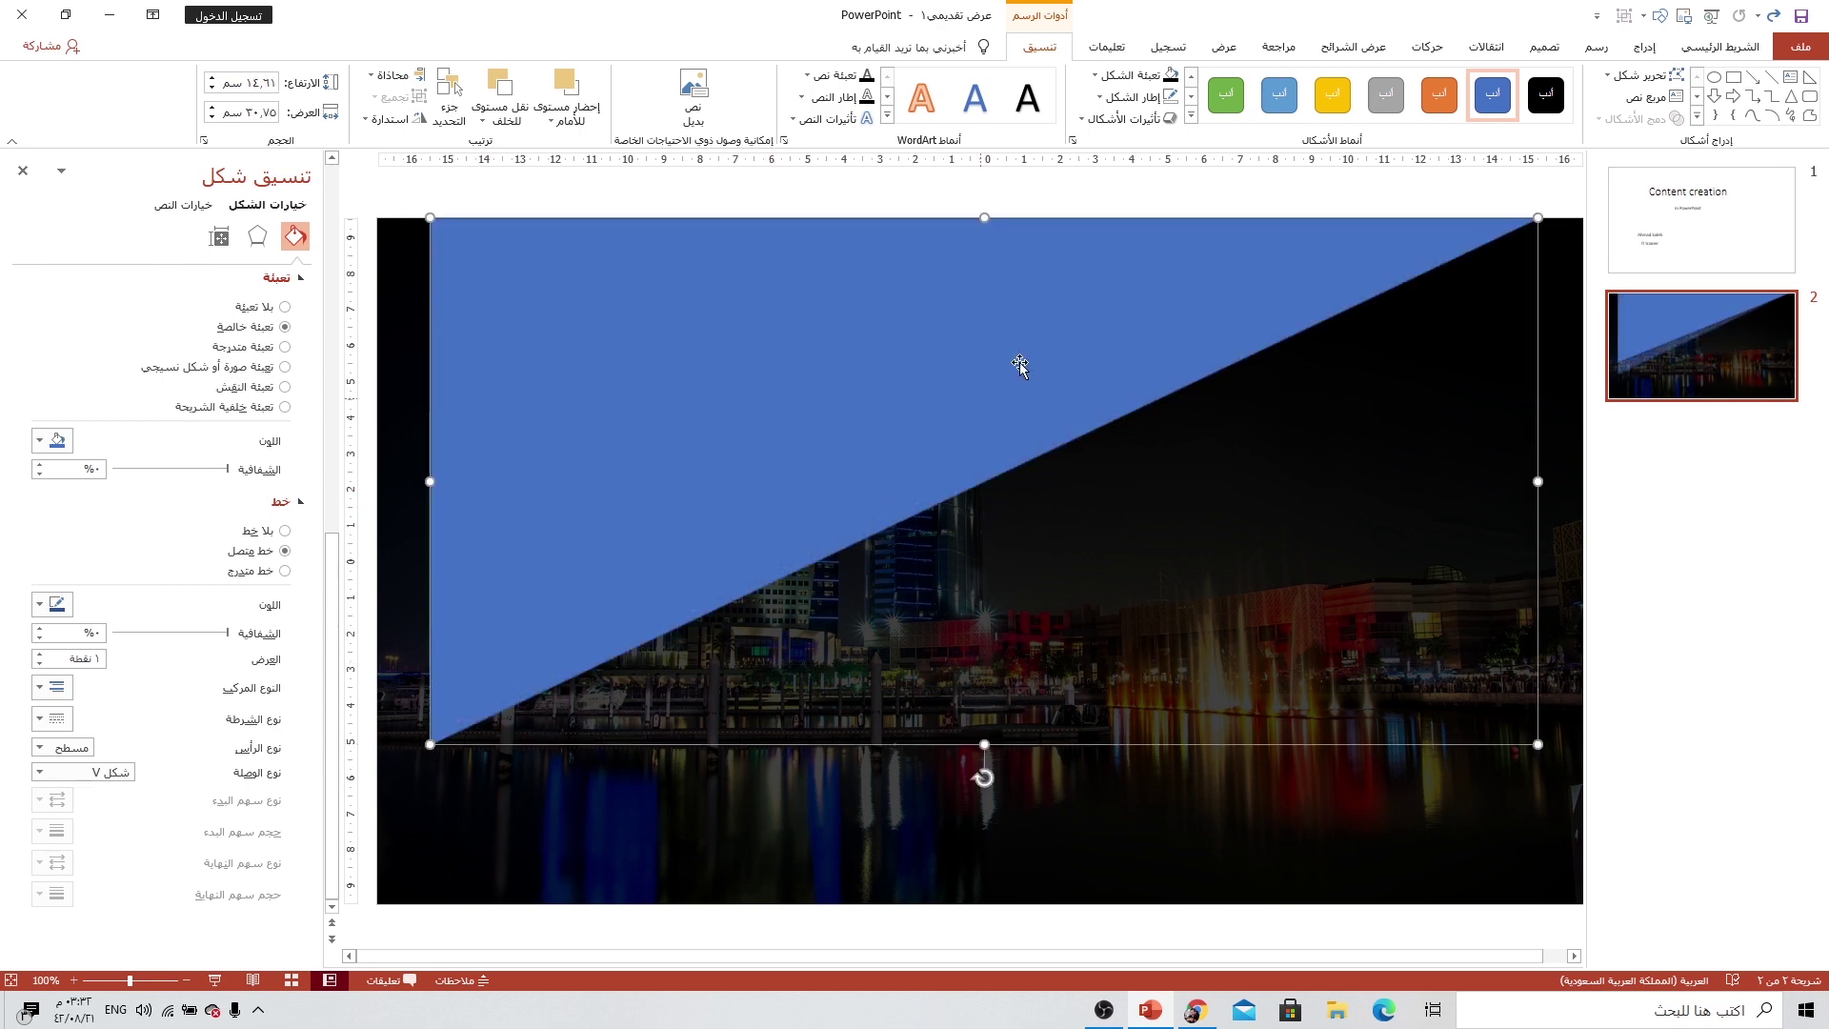
Edit the blue triangle's points, moving its bottom corner toward the middle to form a V.
{"action": "left_click", "coordinate": [1640, 76]}
{"action": "left_click", "coordinate": [1604, 134]}
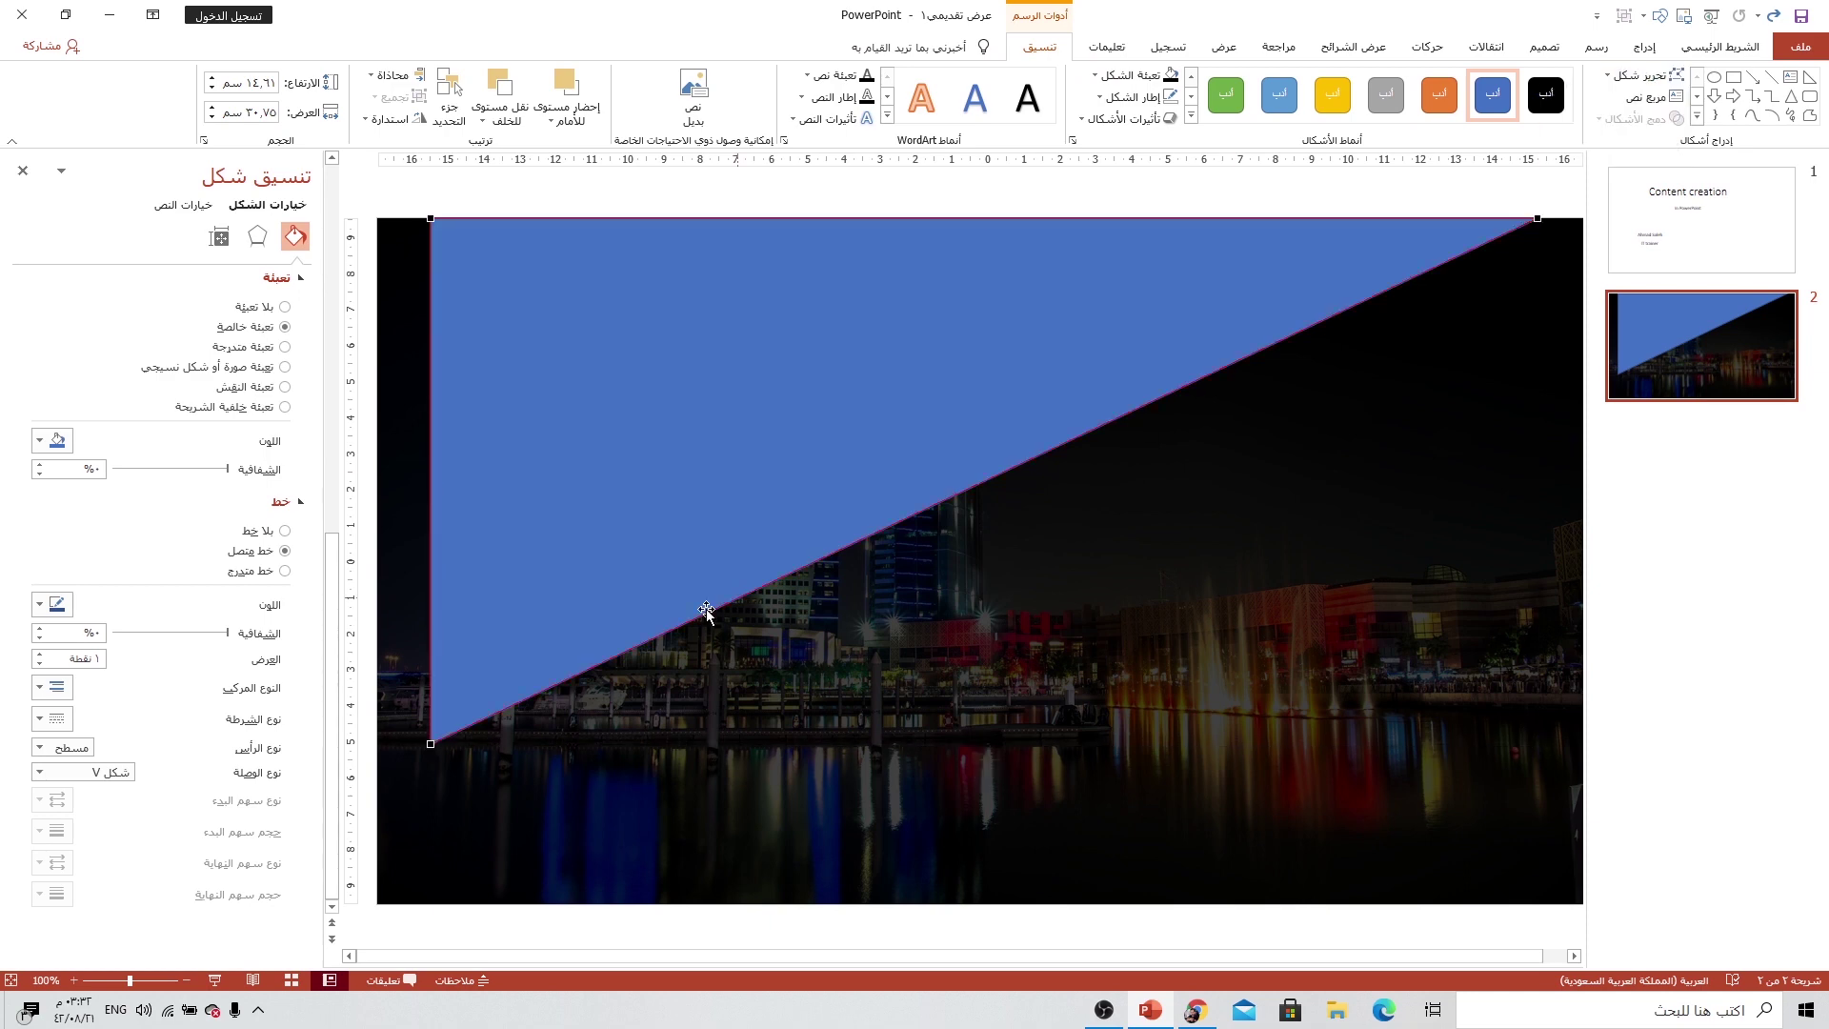
{"action": "left_click_drag", "start_coordinate": [432, 744], "coordinate": [664, 727]}
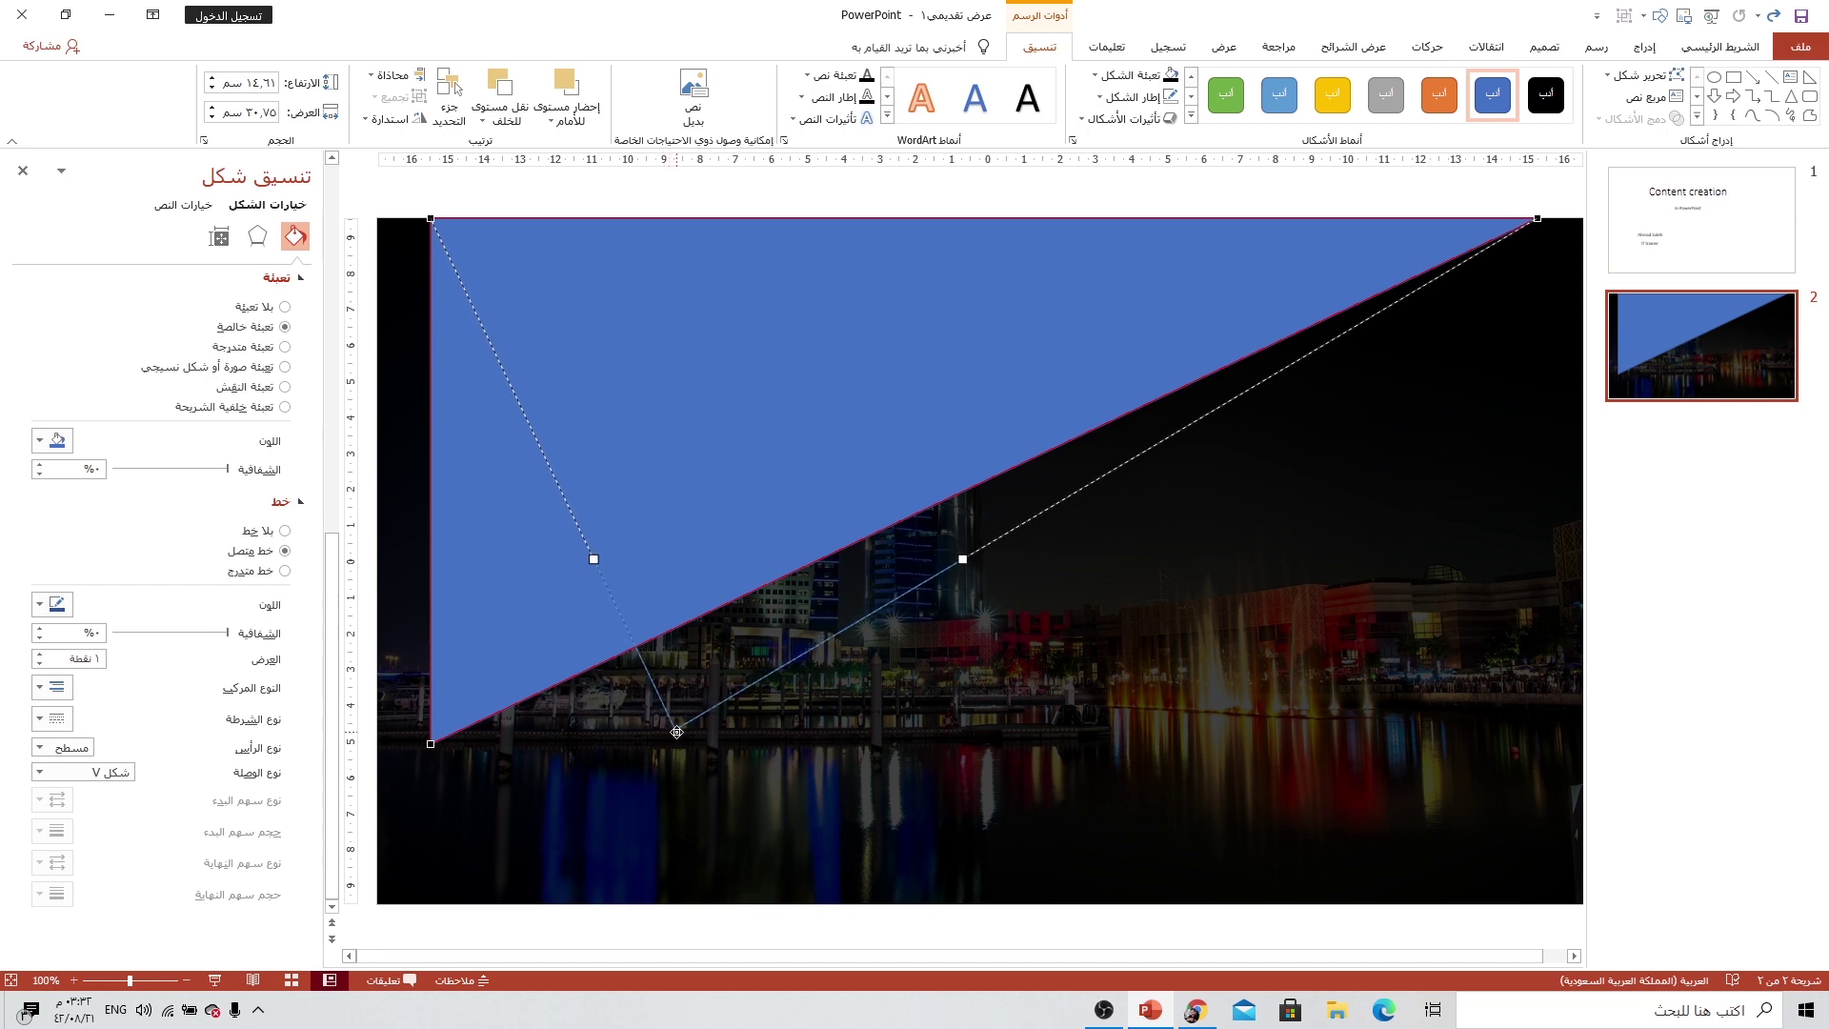
{"action": "left_click_drag", "start_coordinate": [664, 727], "coordinate": [677, 731]}
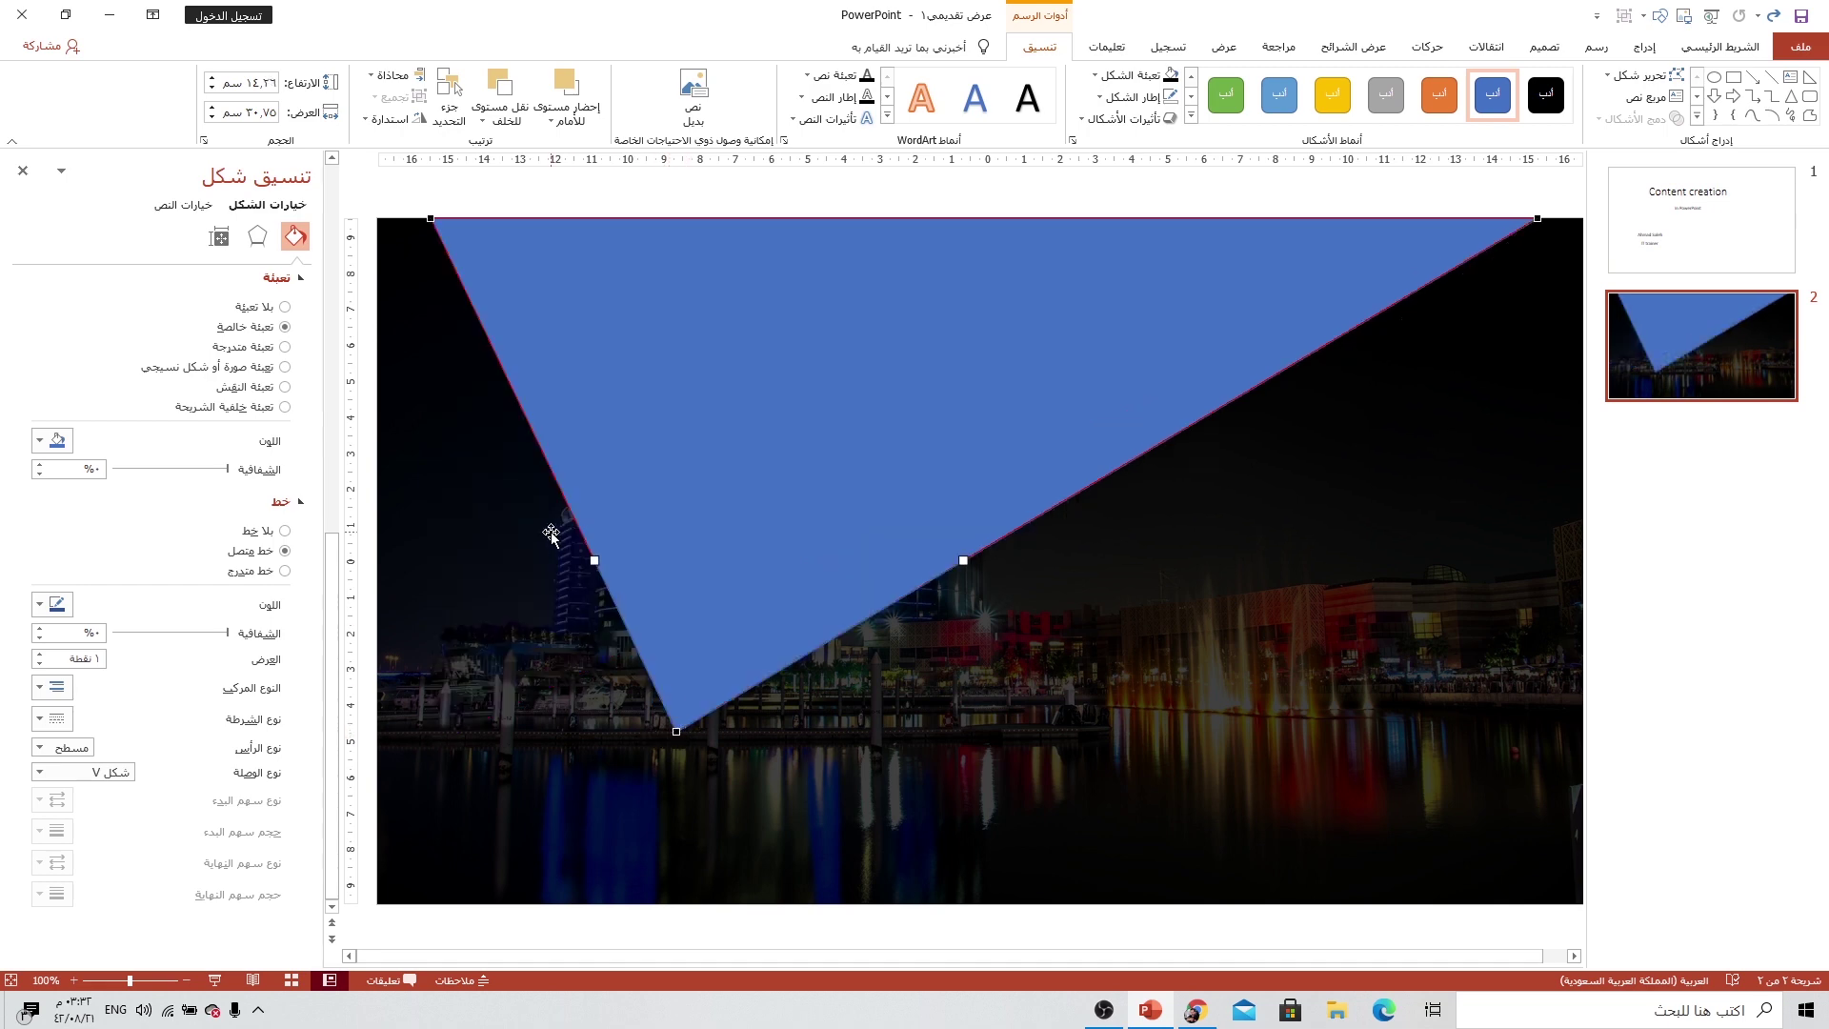
{"action": "left_click", "coordinate": [849, 437]}
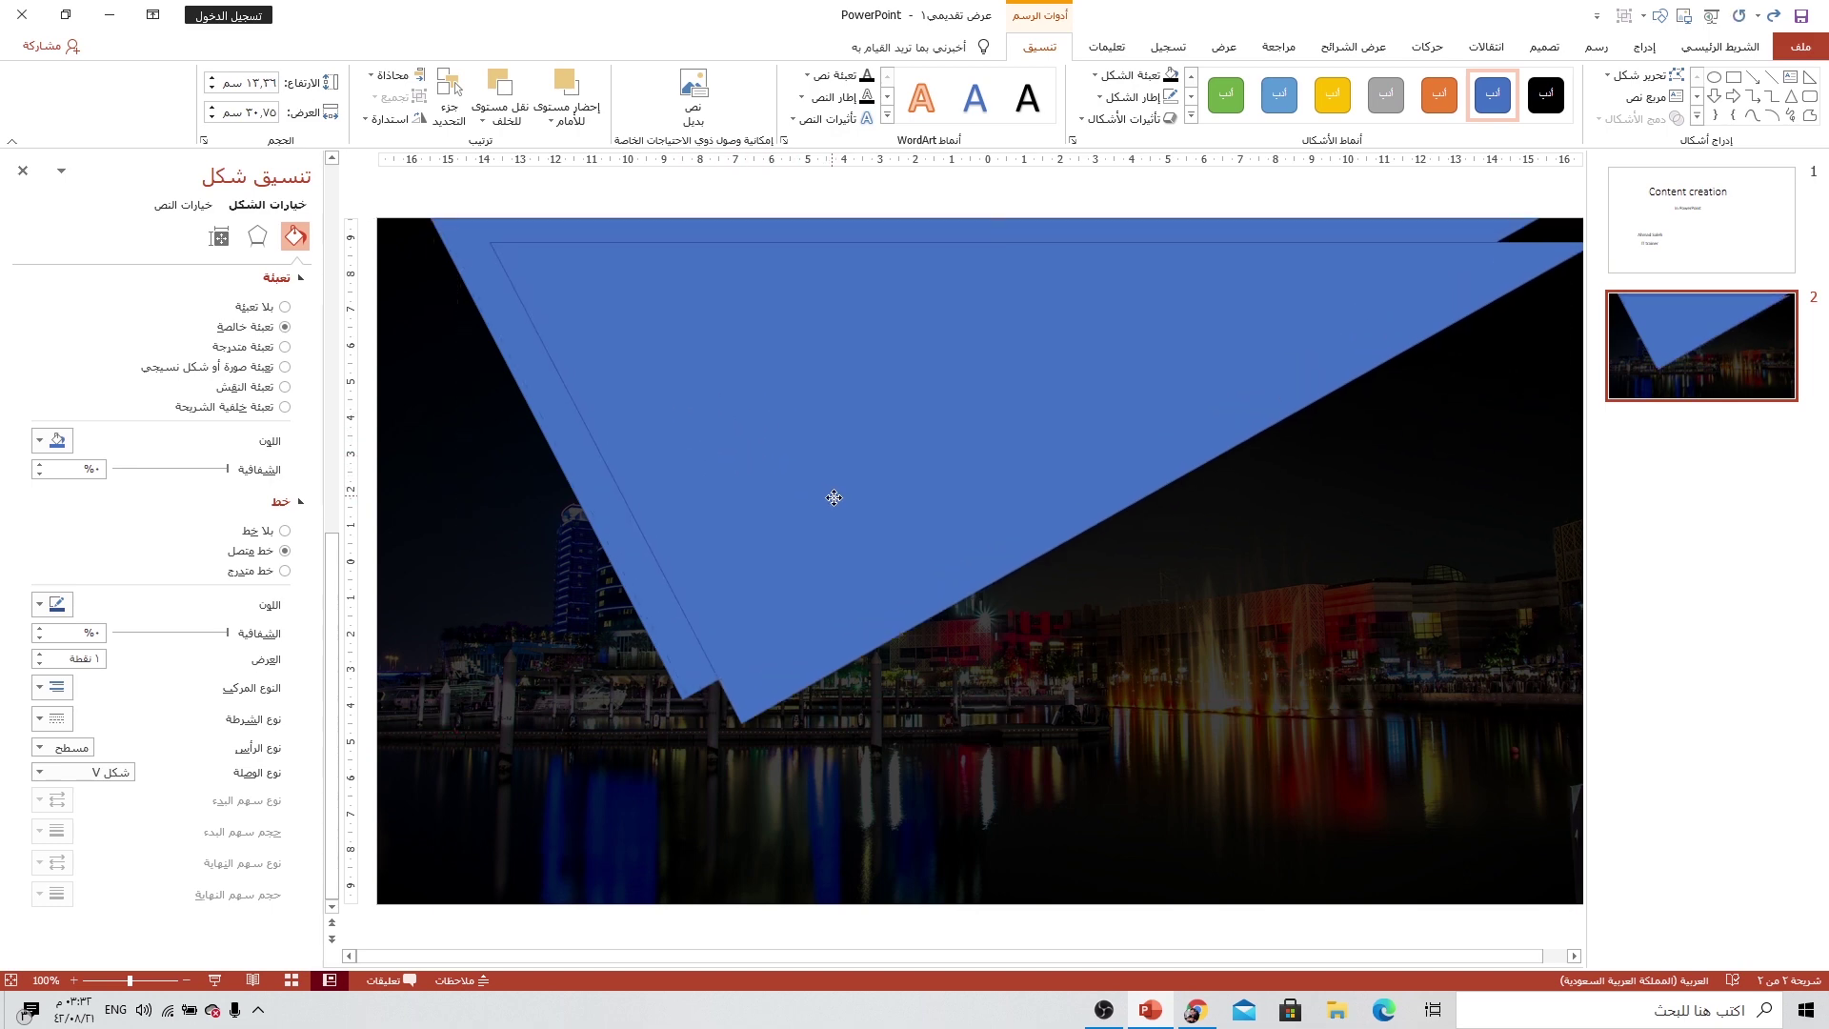
Duplicate the triangle, fill the copy light peach with no outline, and lay it over the blue one.
{"action": "left_click_drag", "start_coordinate": [731, 474], "coordinate": [791, 501]}
{"action": "left_click", "coordinate": [1160, 72]}
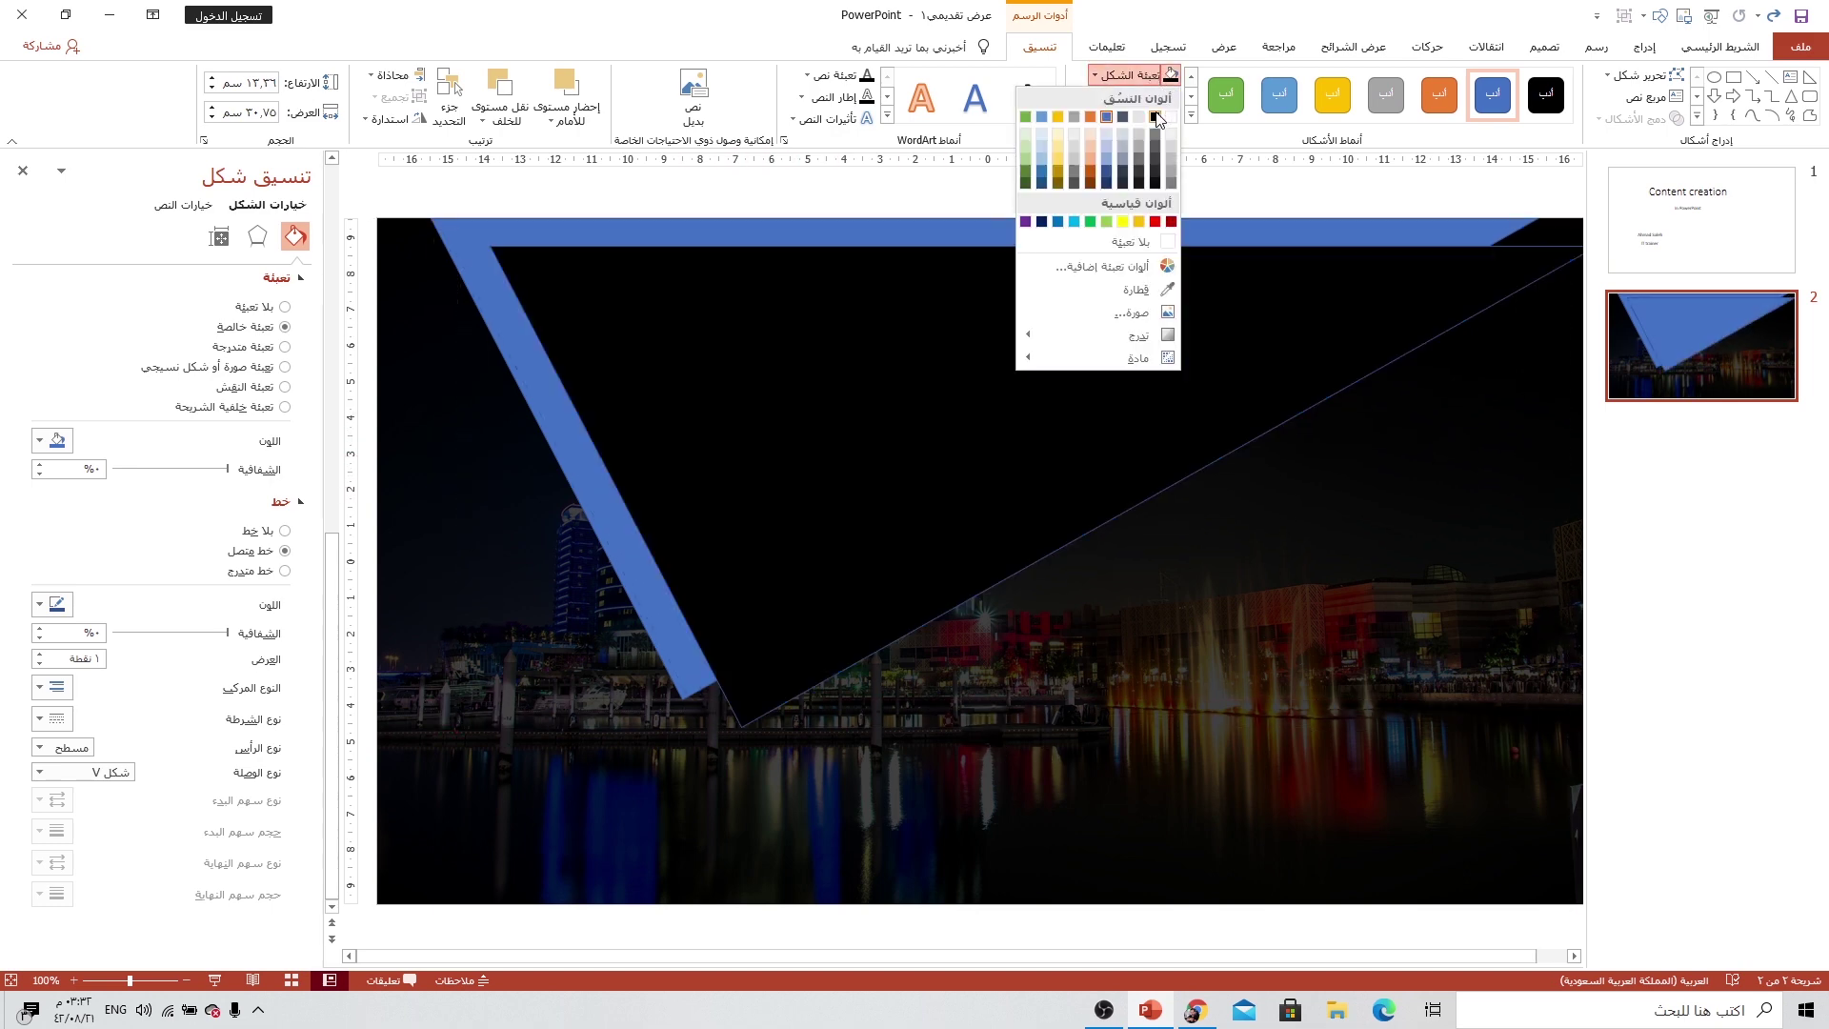
{"action": "left_click", "coordinate": [1091, 156]}
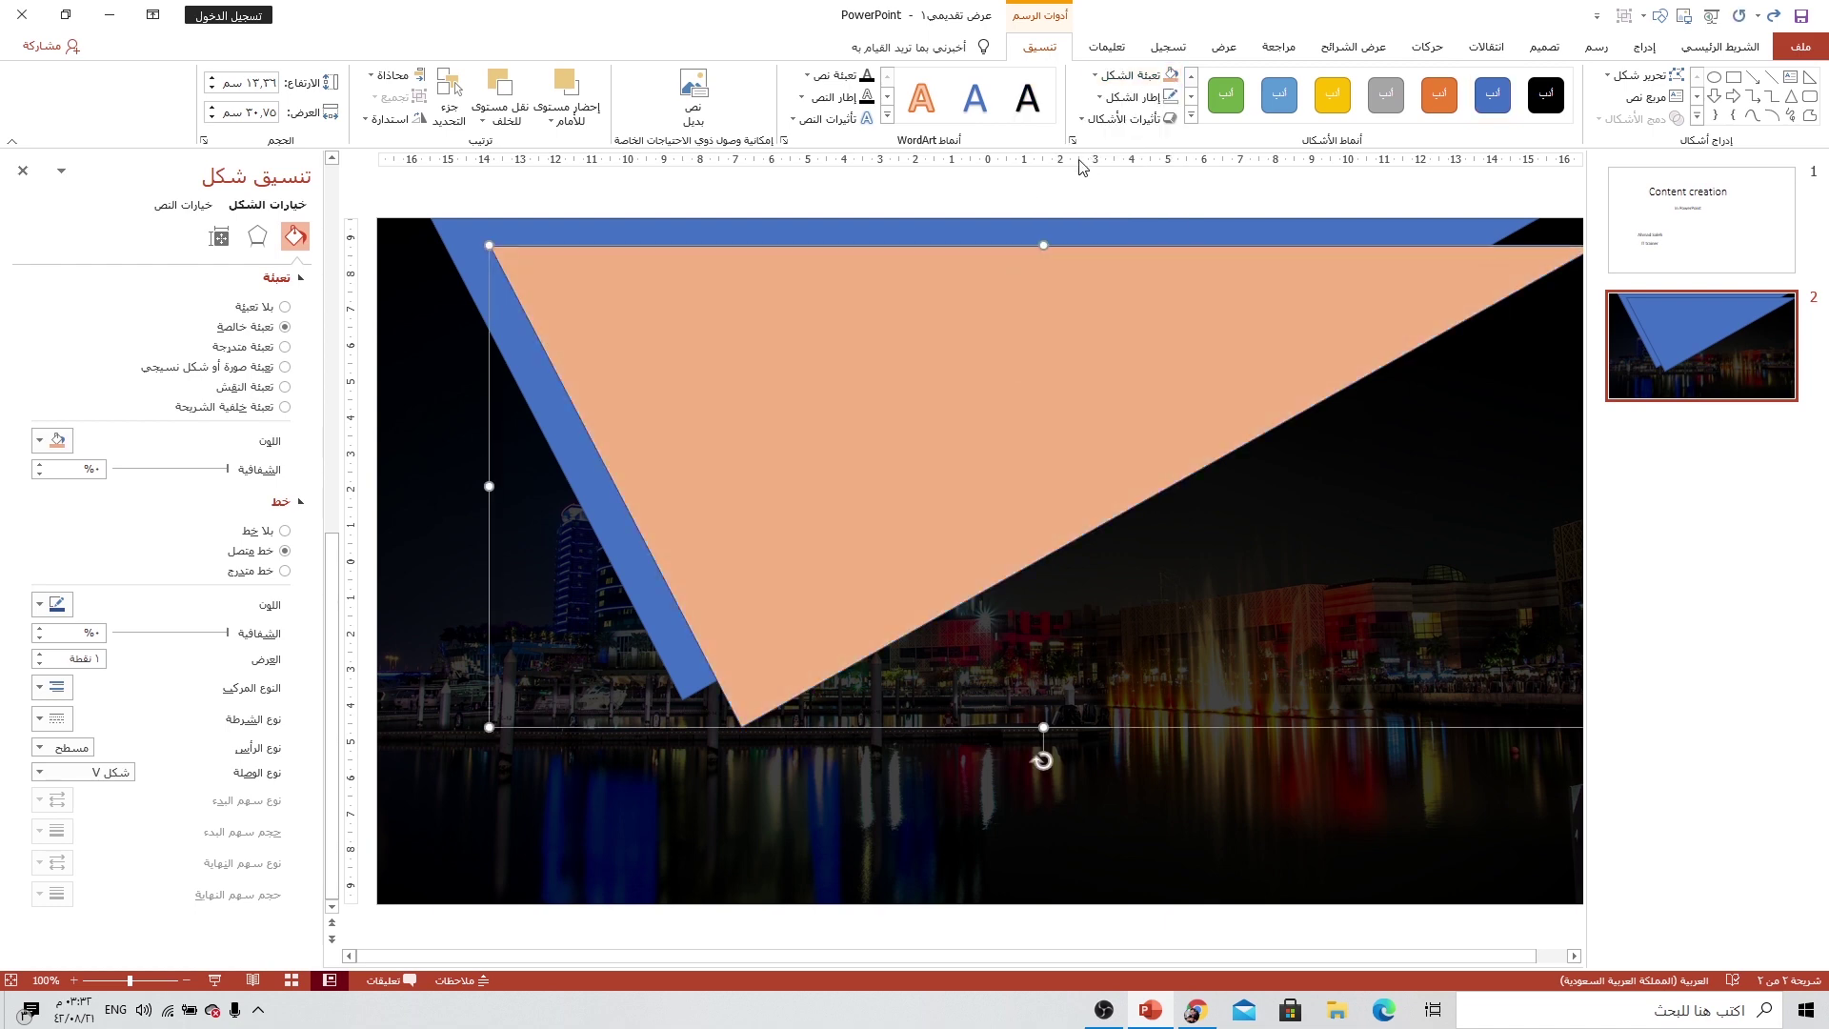
{"action": "left_click_drag", "start_coordinate": [800, 409], "coordinate": [742, 382]}
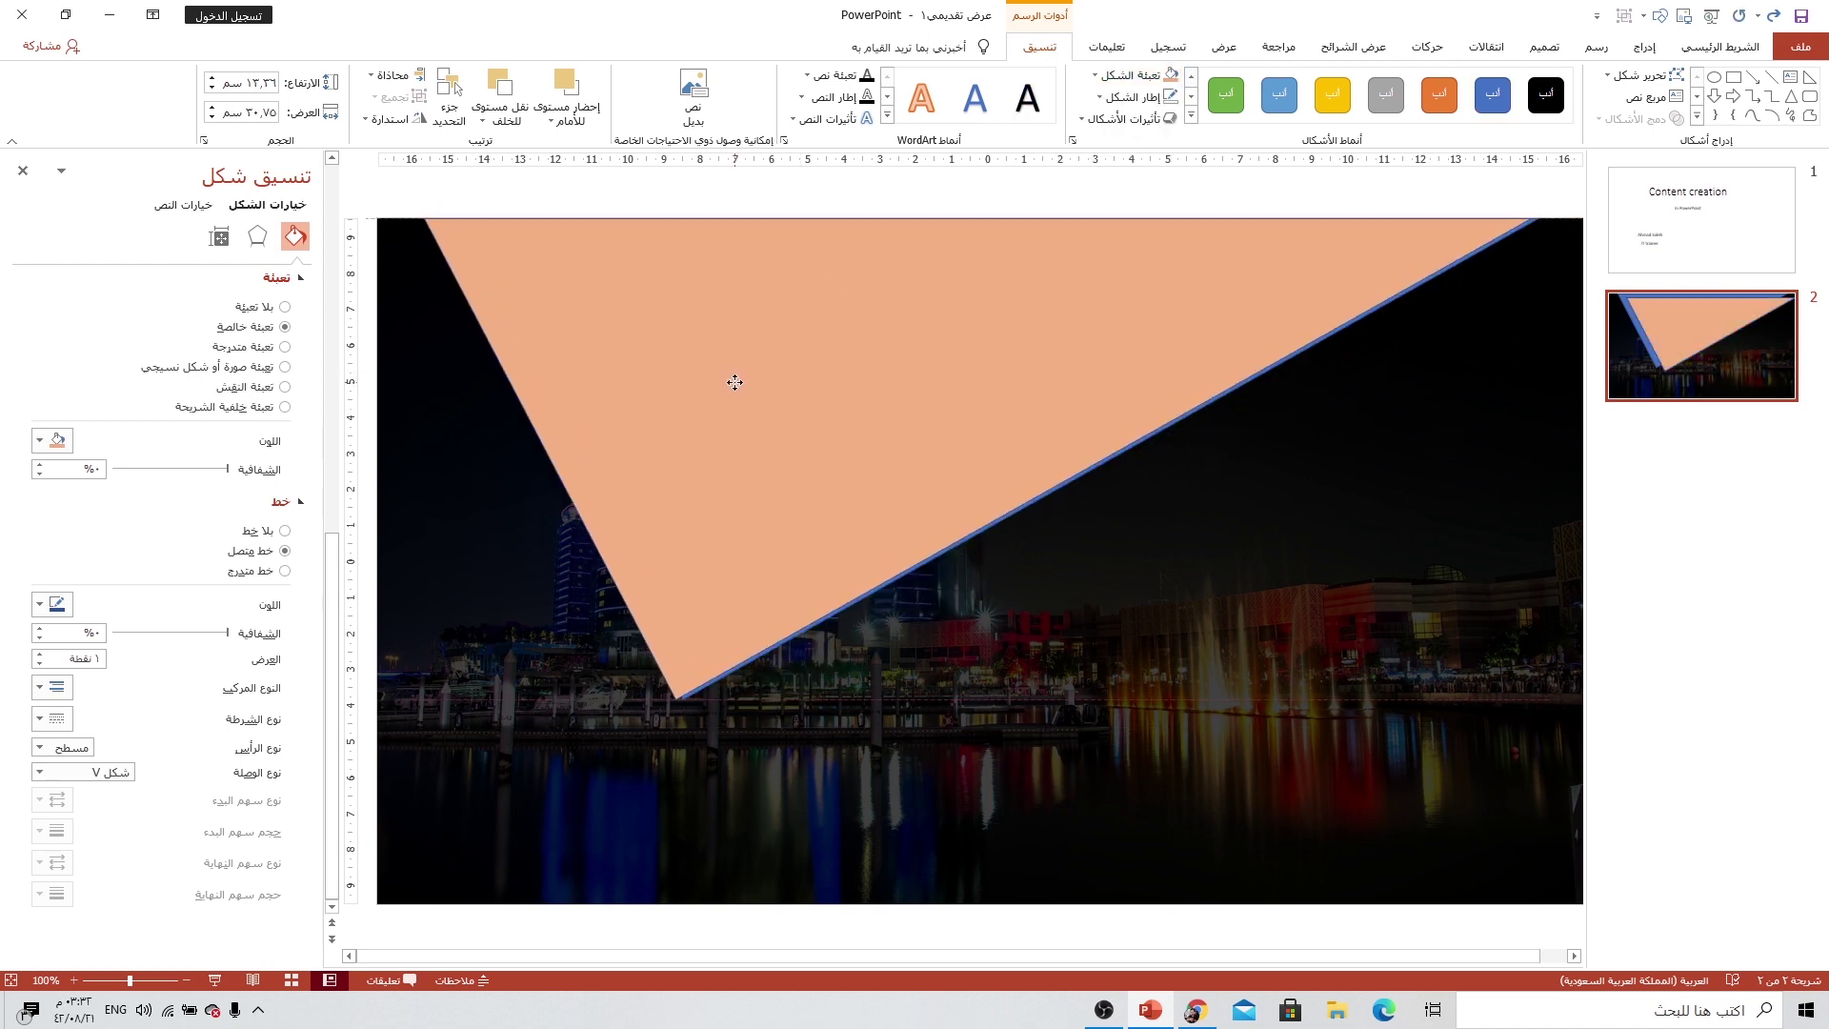
{"action": "left_click", "coordinate": [1134, 96]}
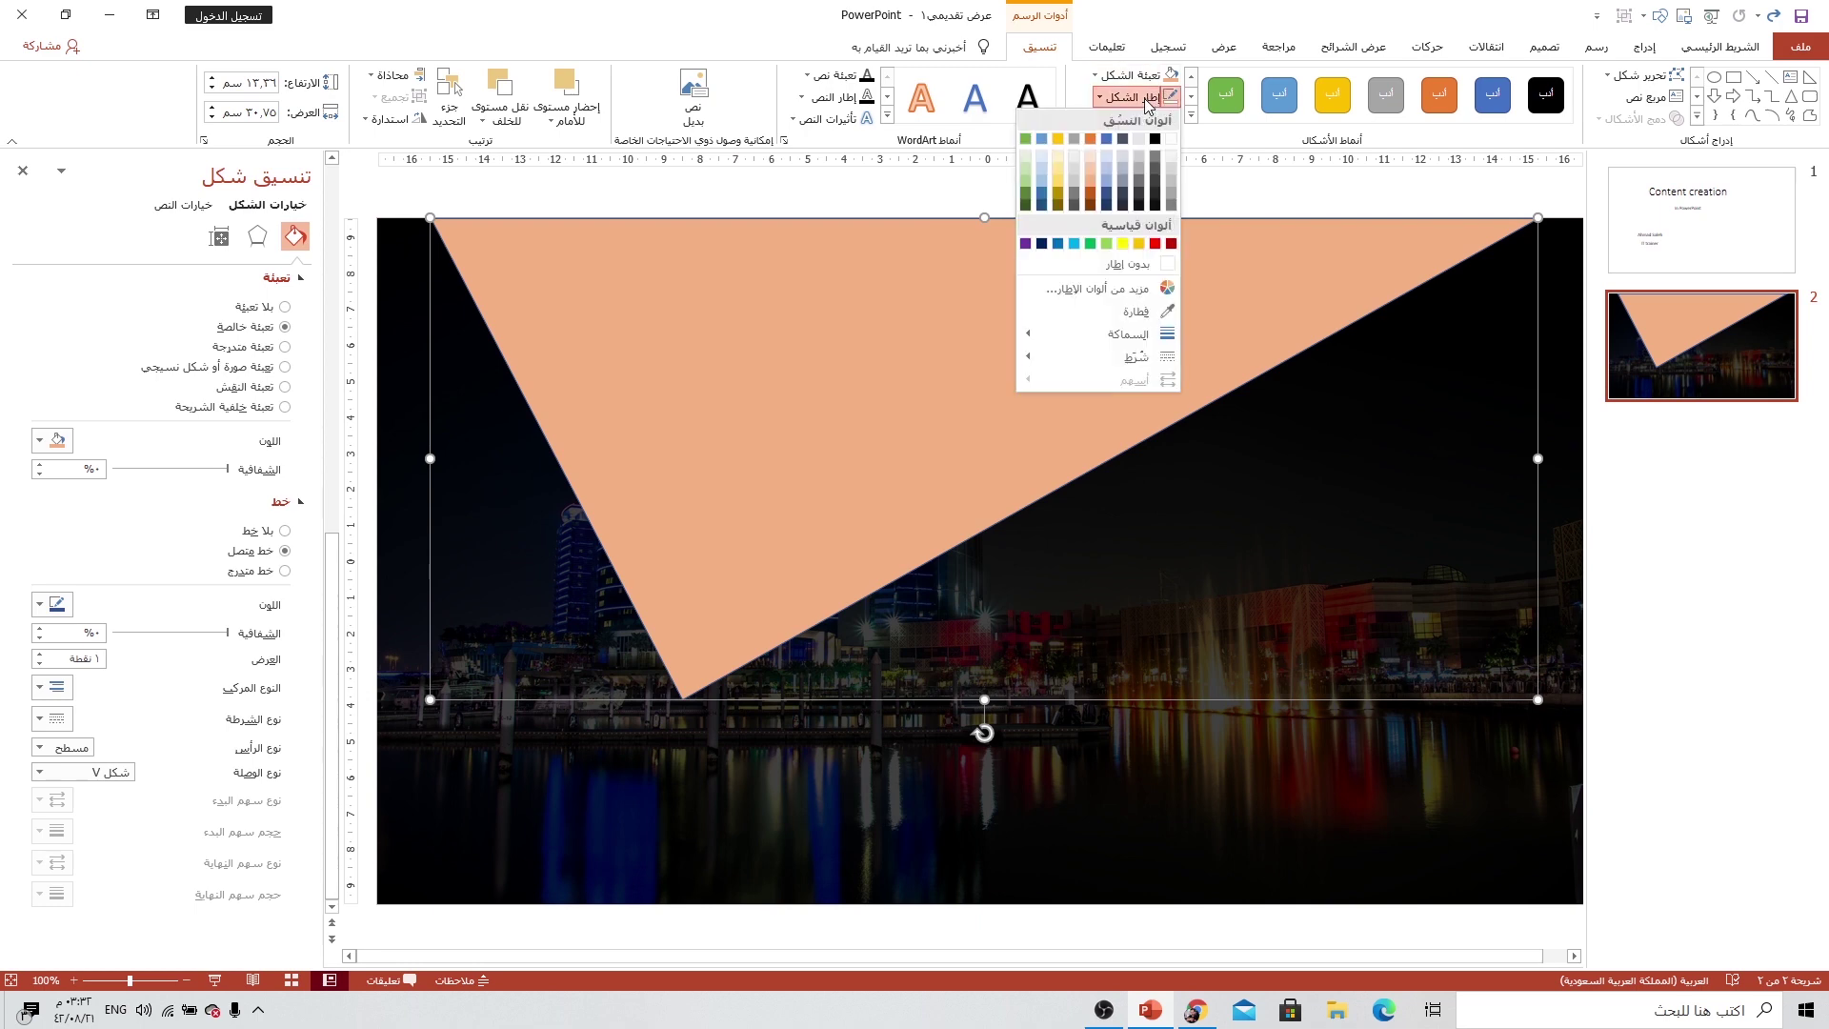
{"action": "left_click", "coordinate": [1130, 264]}
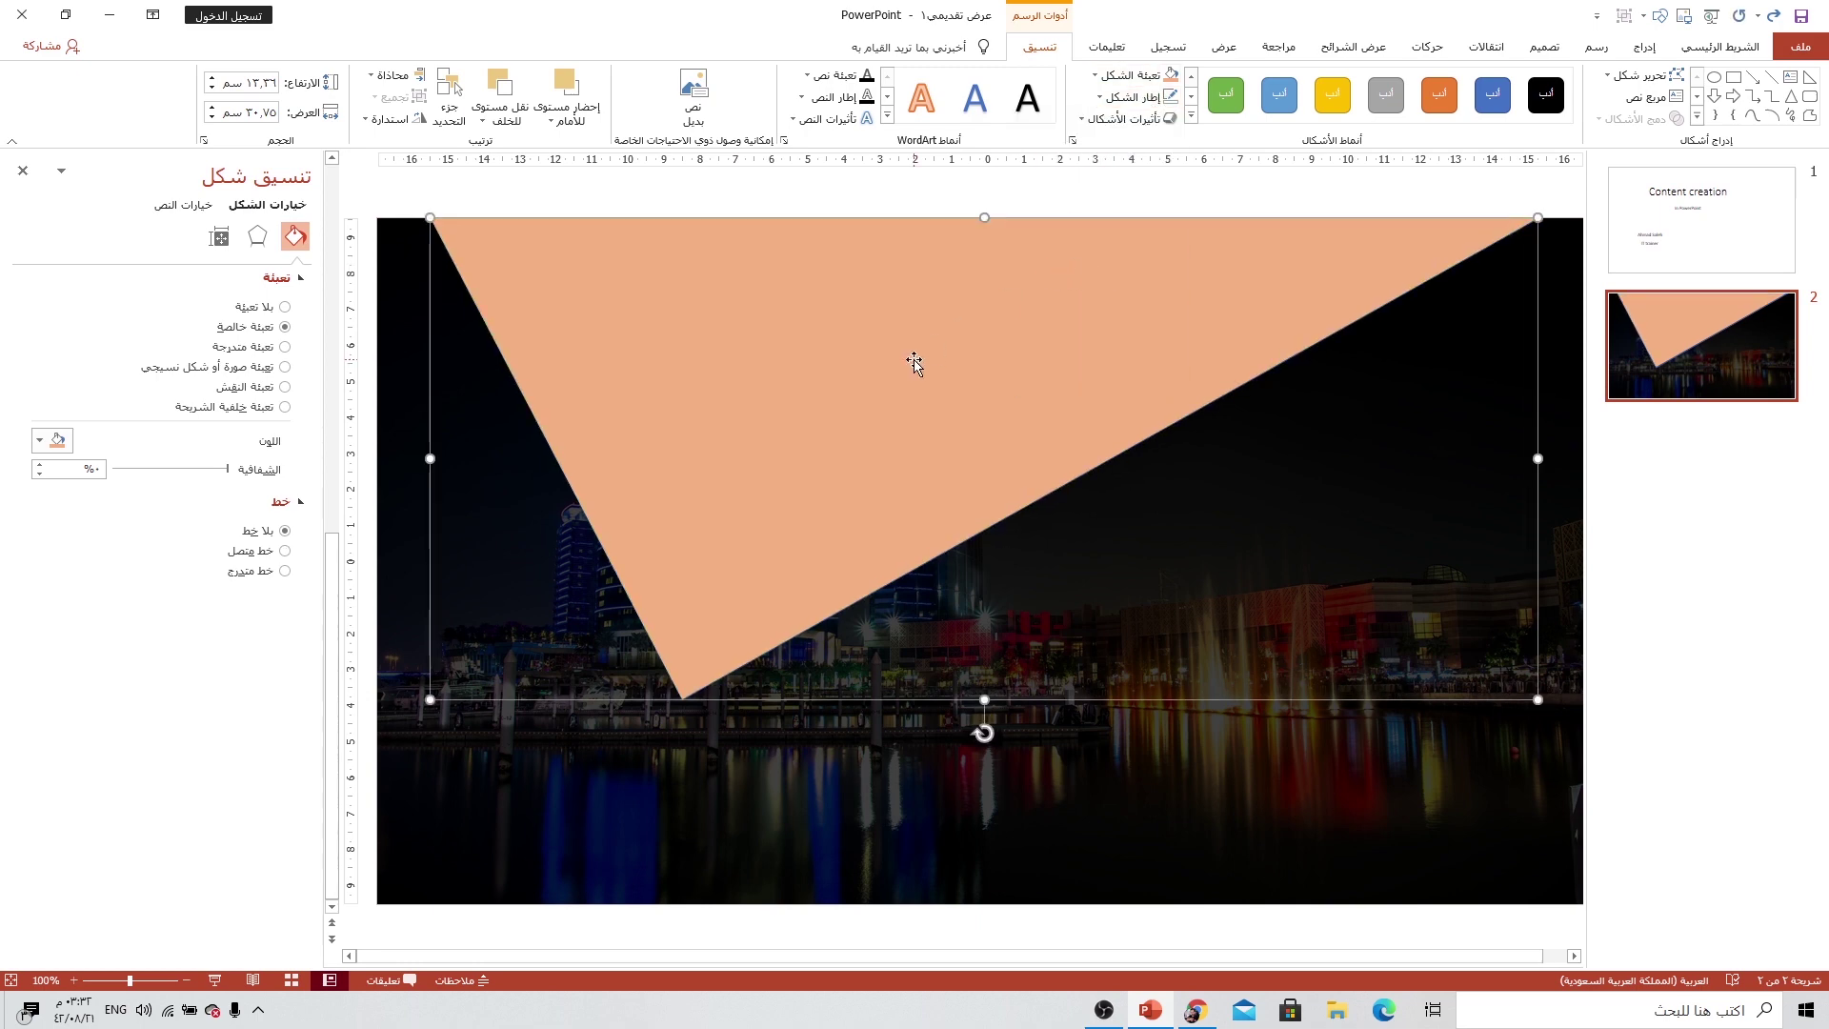
Raise the peach triangle's bottom point so a blue band shows beneath, then nudge it right.
{"action": "left_click", "coordinate": [1641, 75]}
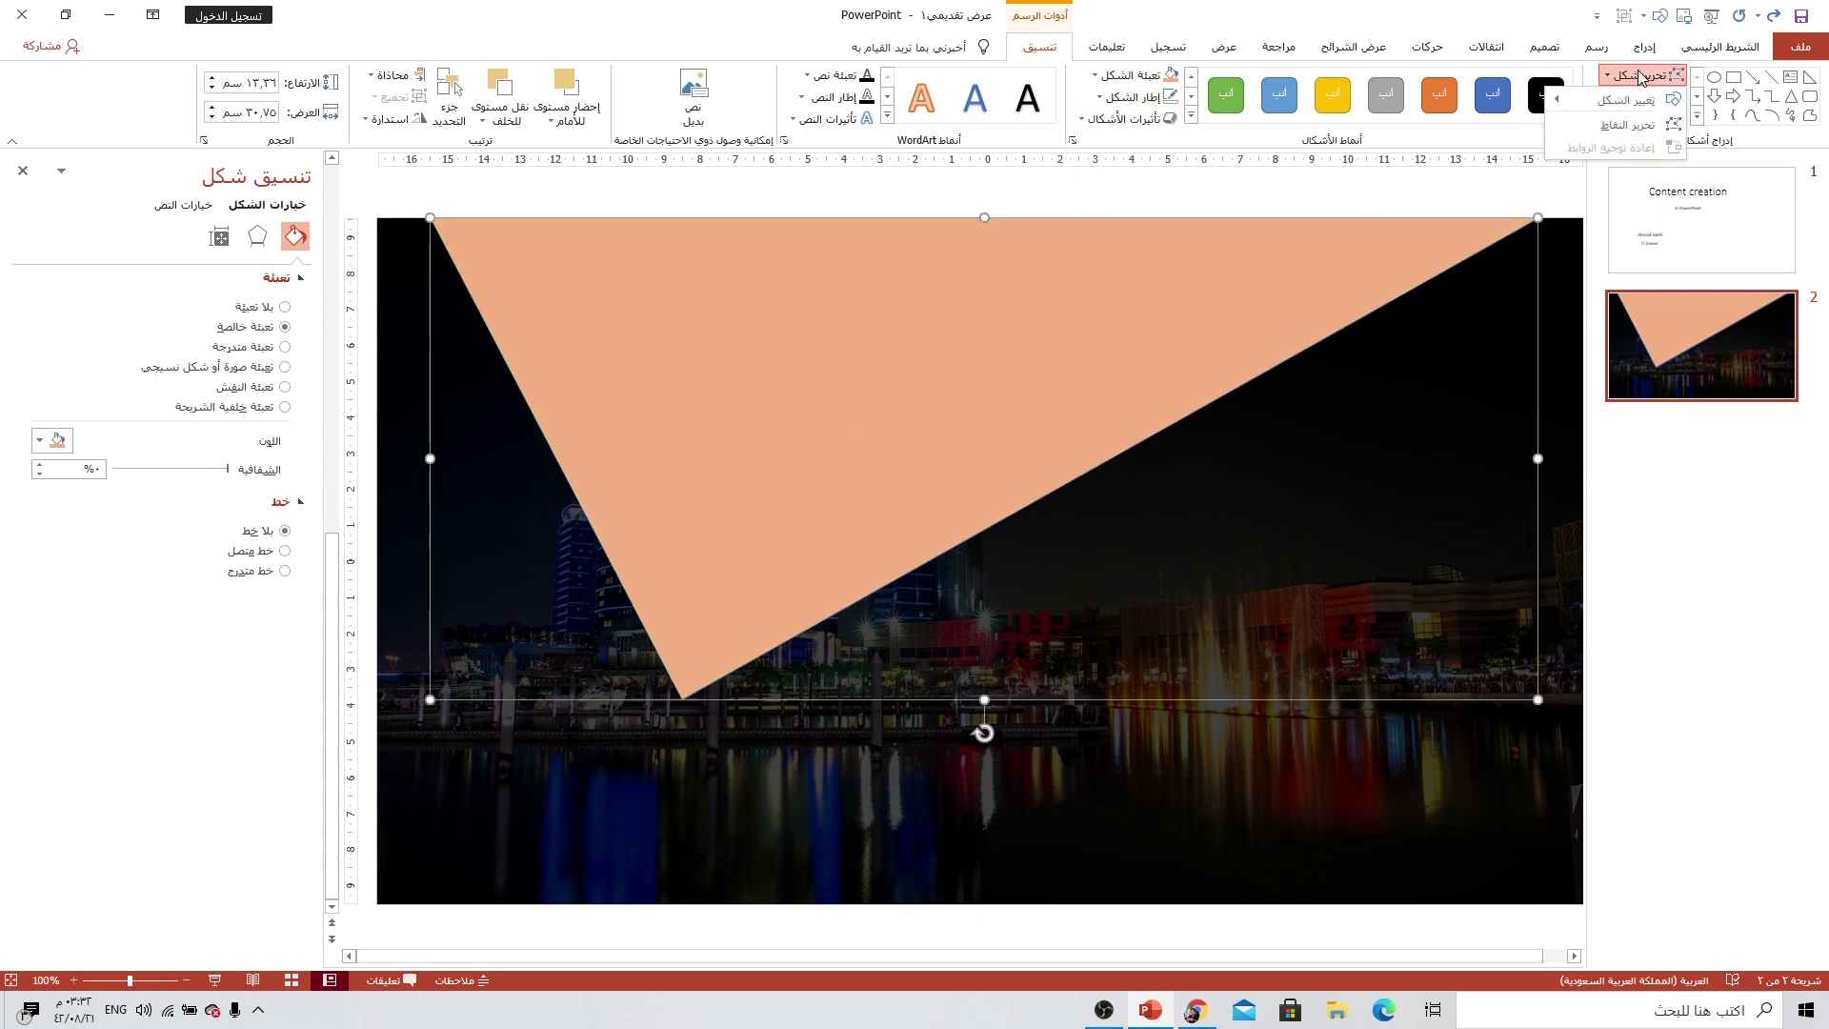
{"action": "left_click", "coordinate": [1620, 128]}
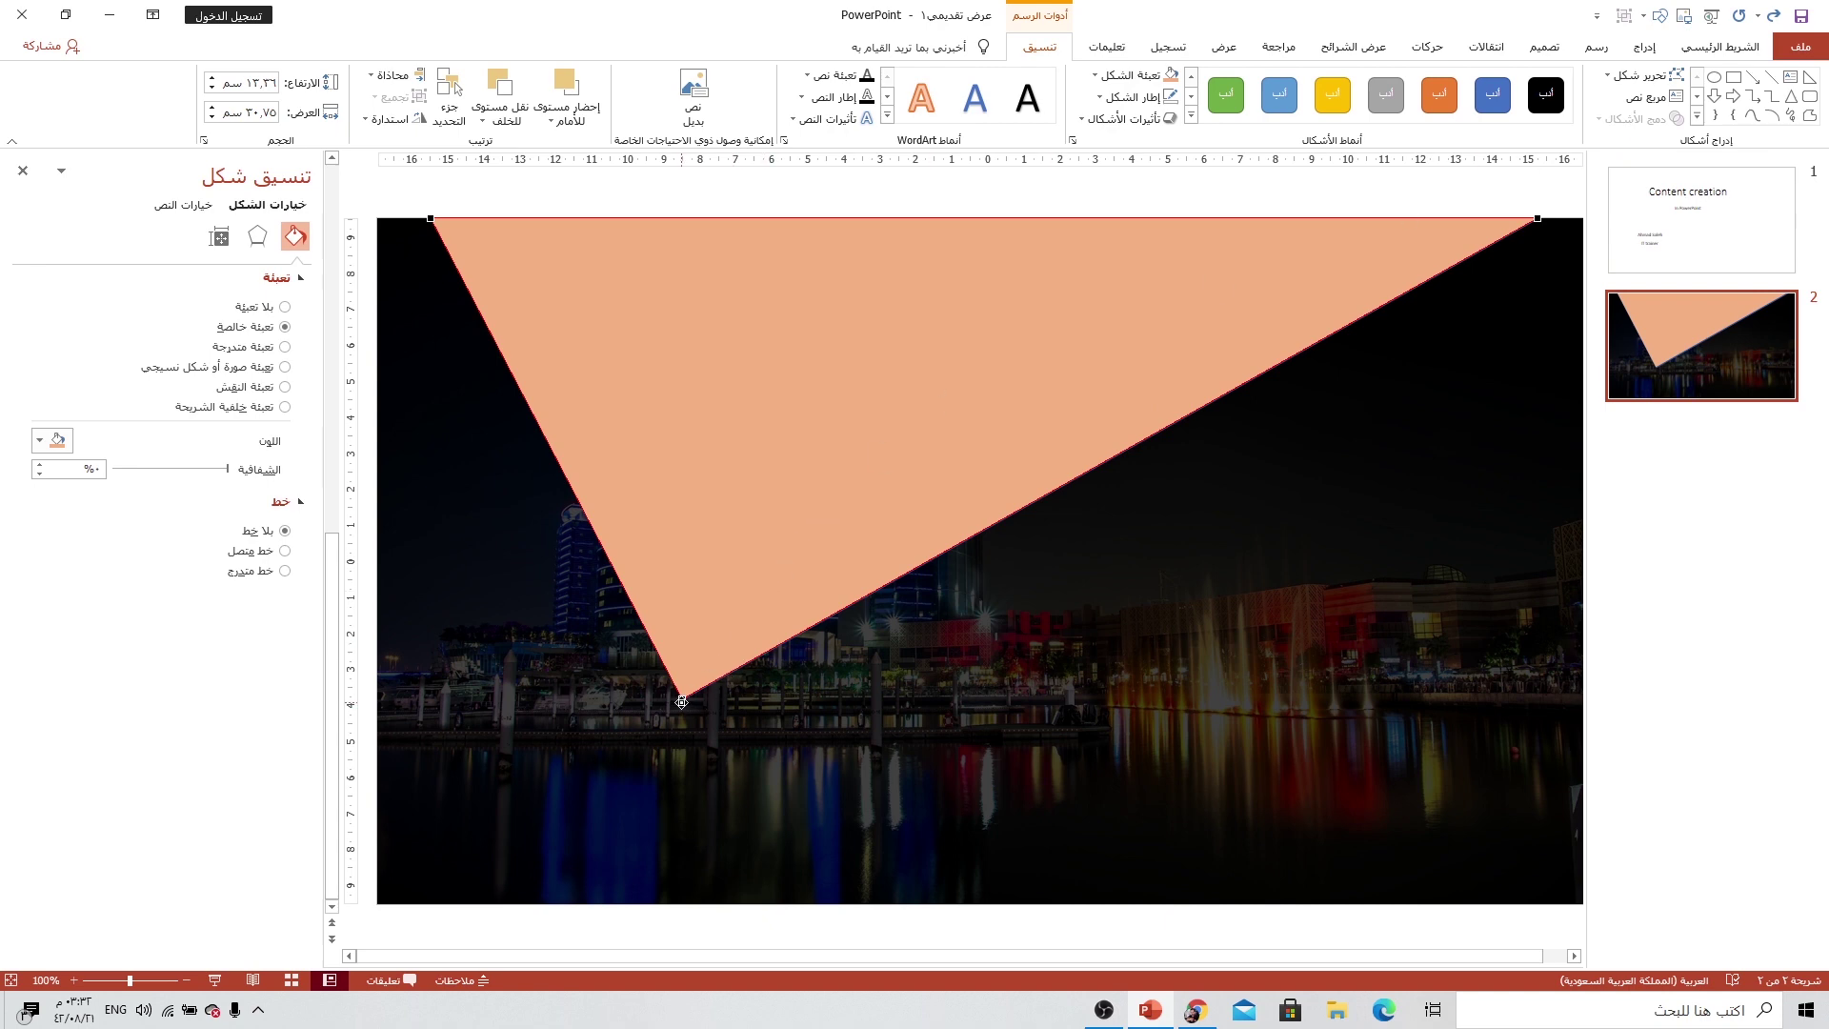
{"action": "left_click_drag", "start_coordinate": [682, 700], "coordinate": [700, 634]}
{"action": "left_click_drag", "start_coordinate": [700, 635], "coordinate": [702, 647]}
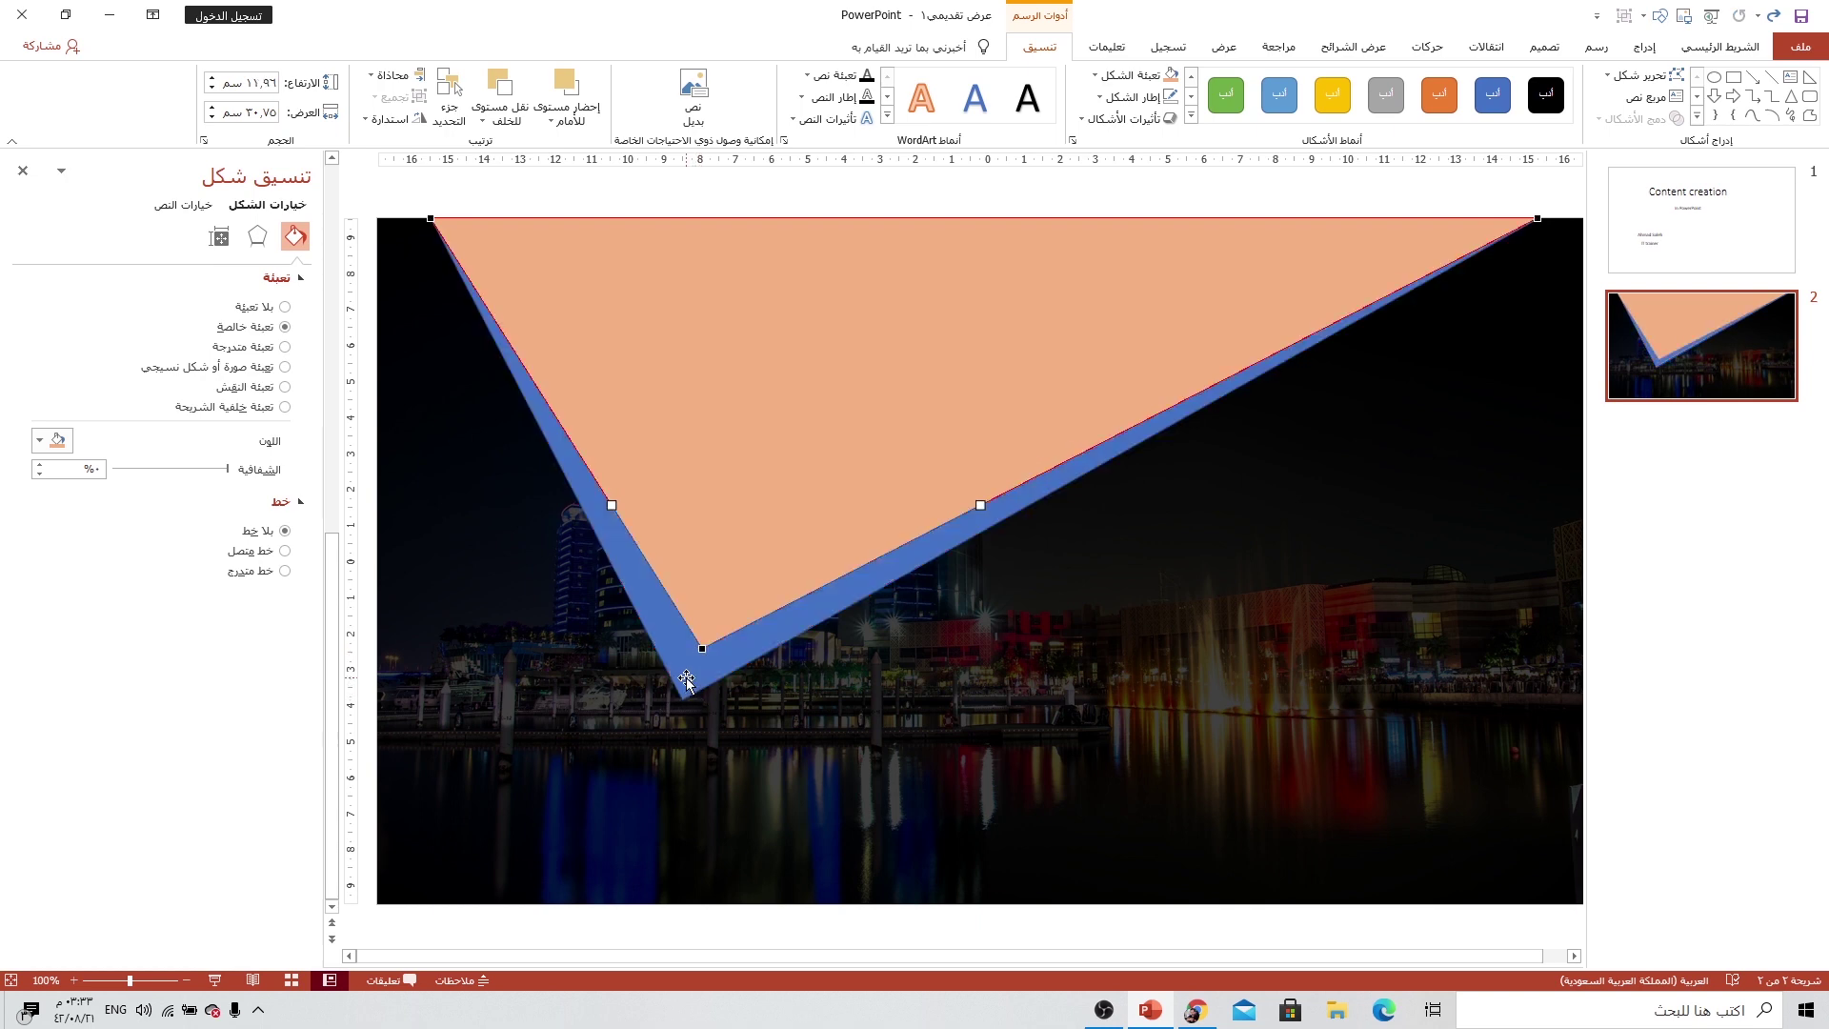
{"action": "left_click", "coordinate": [819, 662]}
{"action": "left_click", "coordinate": [756, 529]}
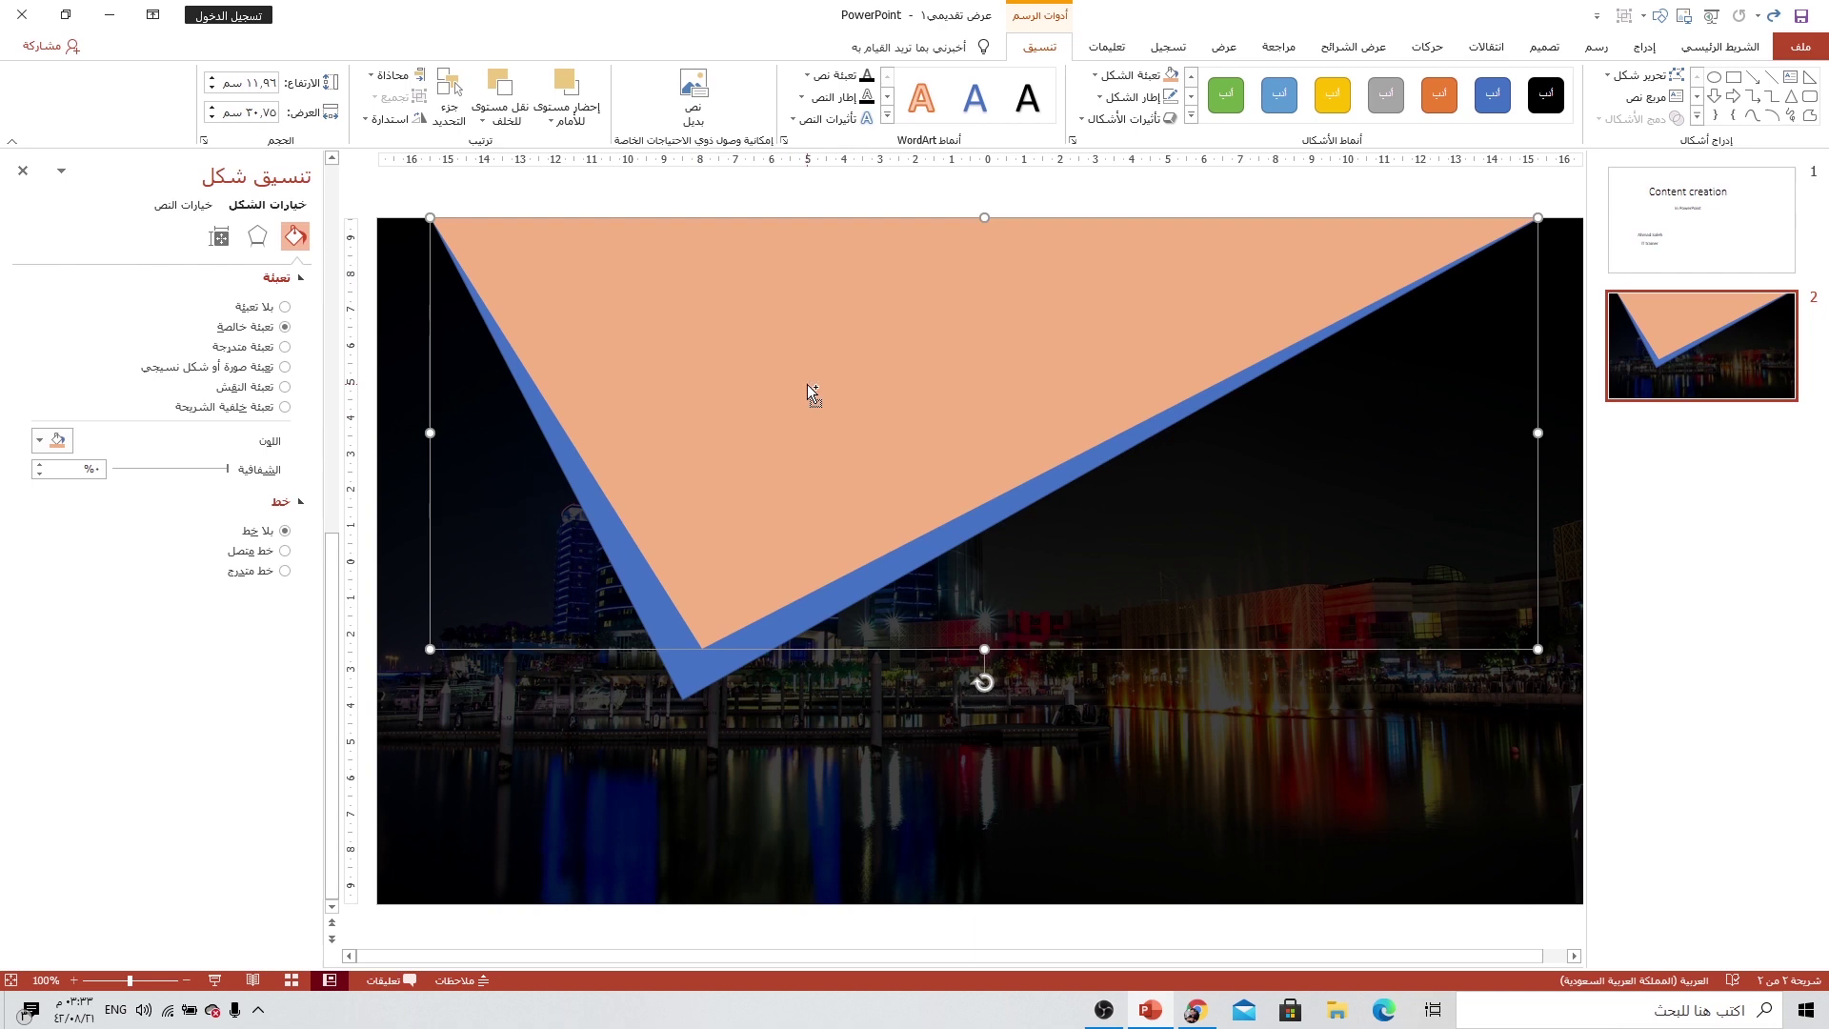
{"action": "left_click_drag", "start_coordinate": [818, 468], "coordinate": [814, 463]}
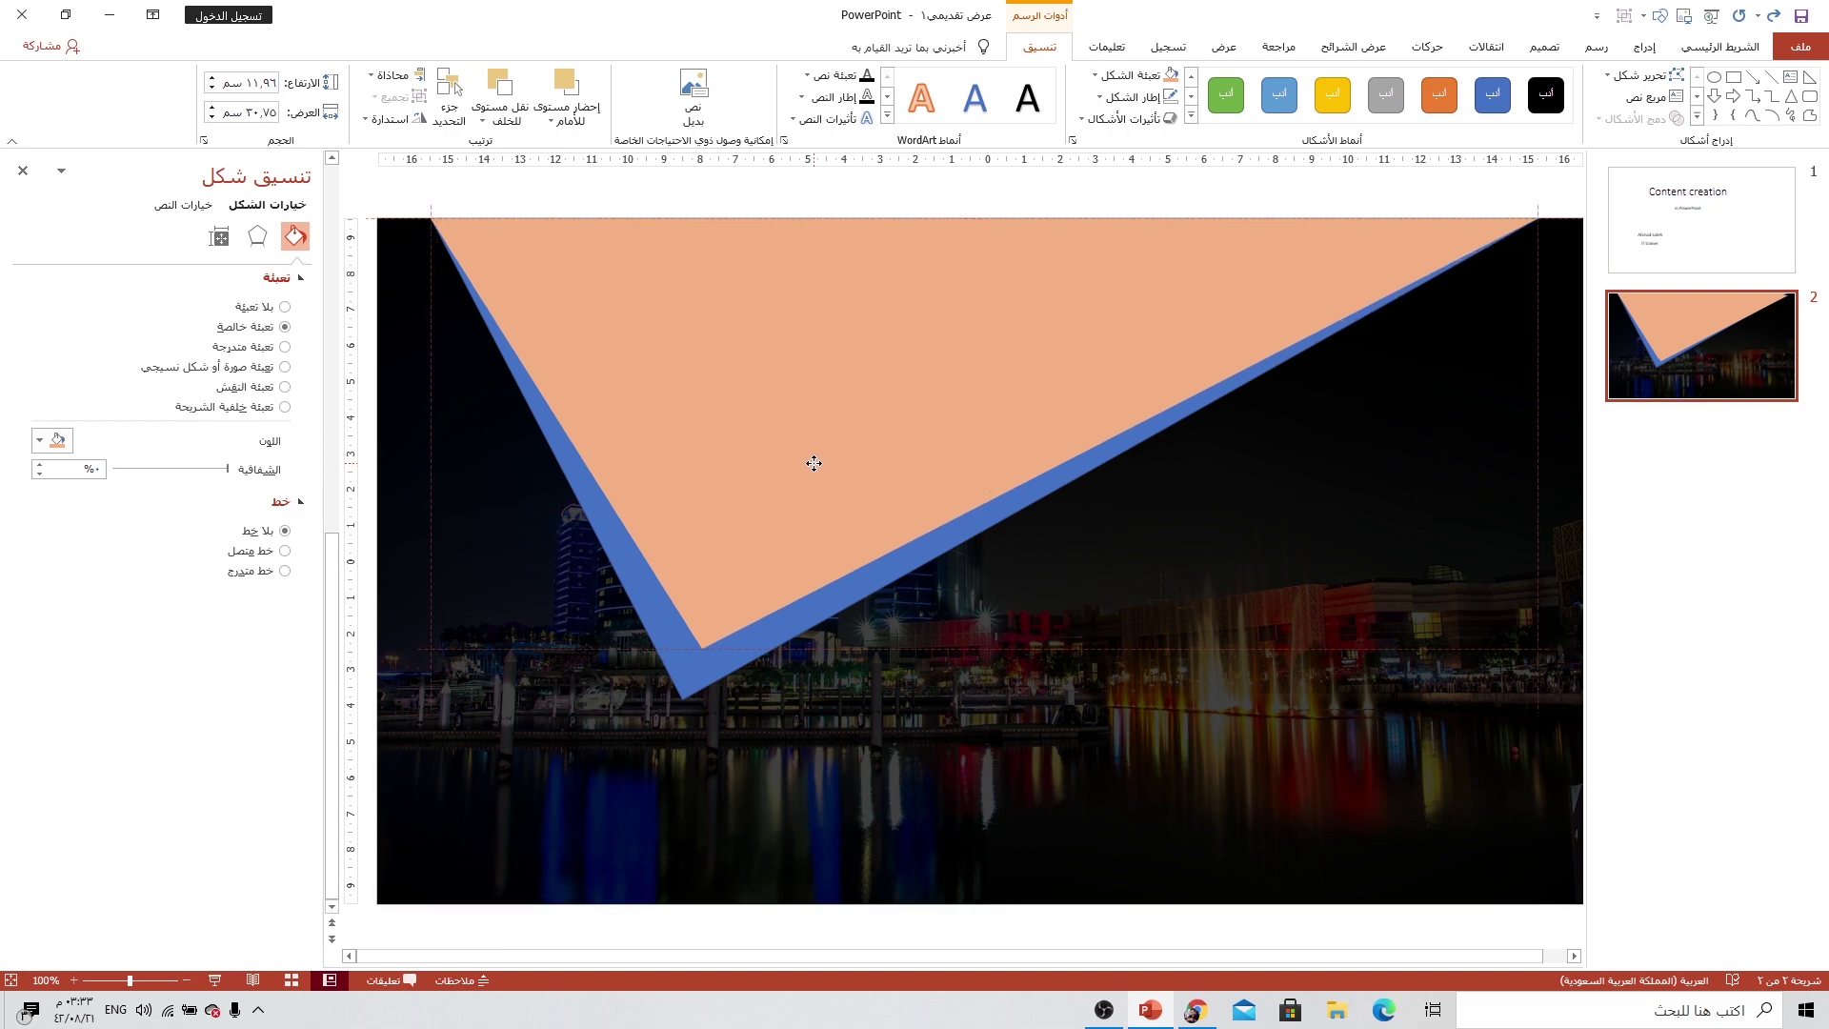
Subtract the peach triangle from the blue triangle with Merge Shapes, leaving a thin blue V band.
{"action": "left_click", "coordinate": [1031, 783]}
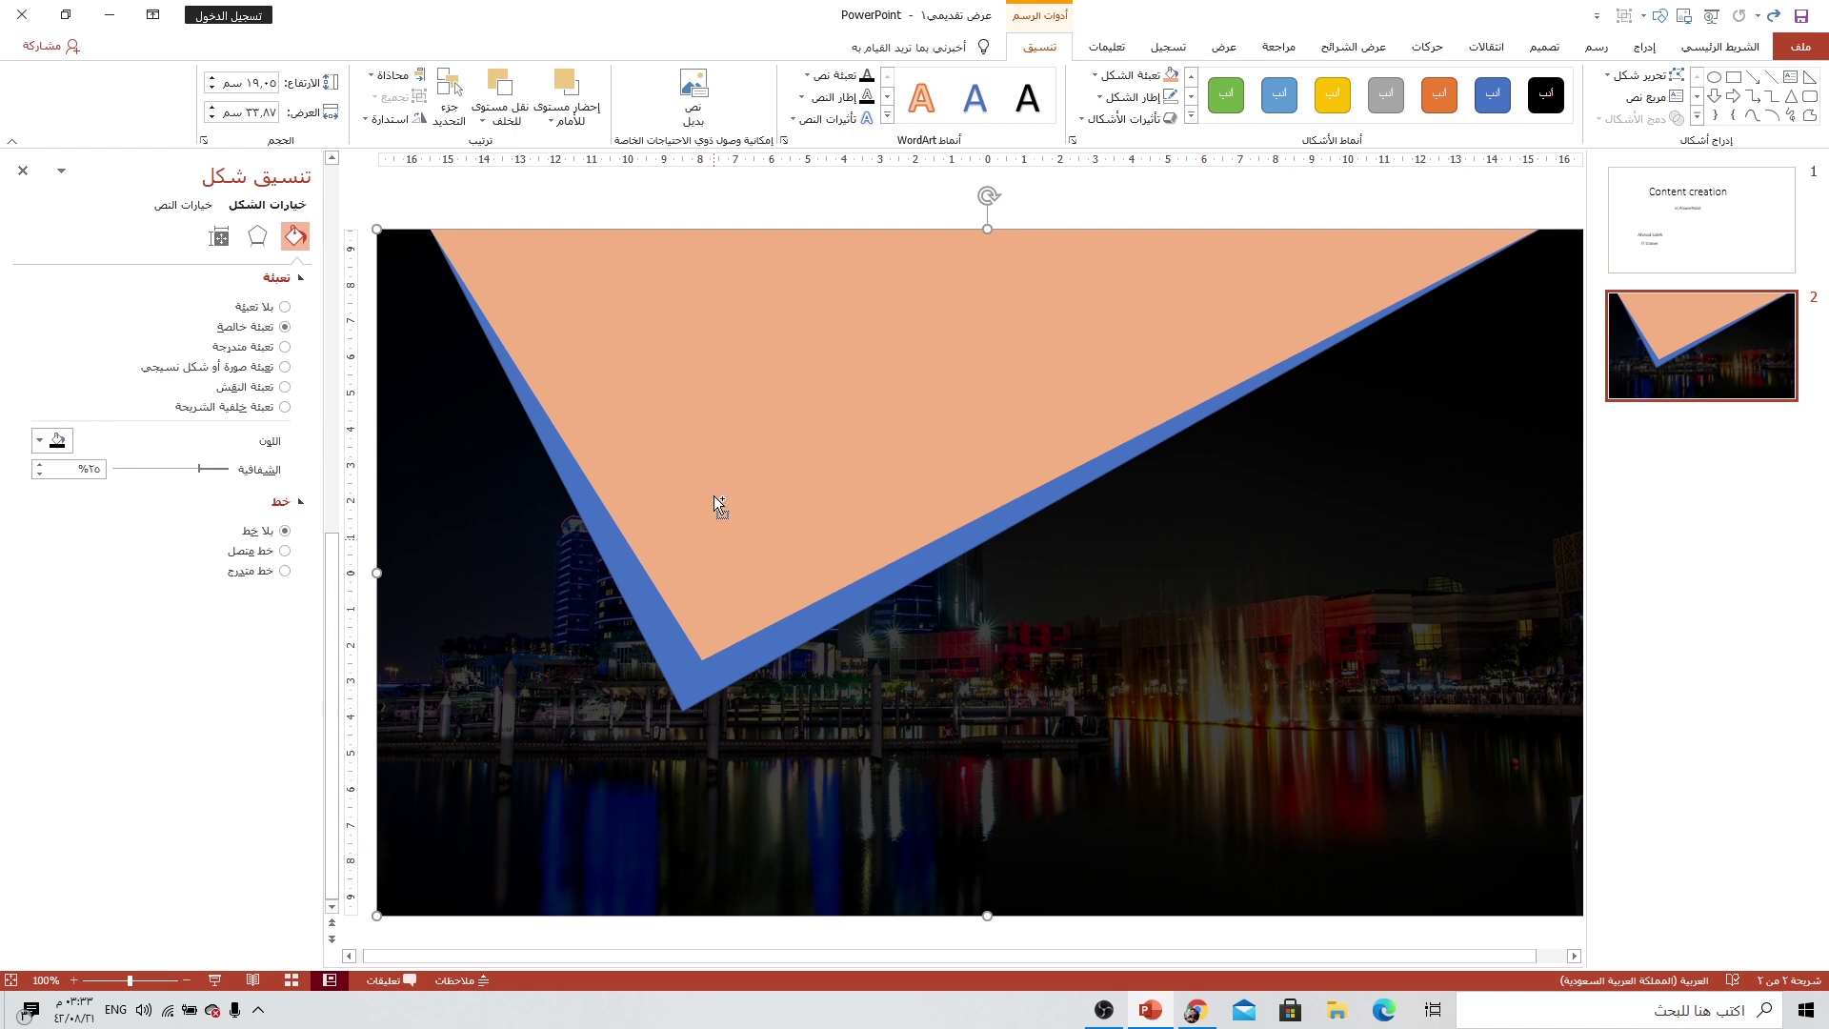
{"action": "left_click", "coordinate": [856, 359]}
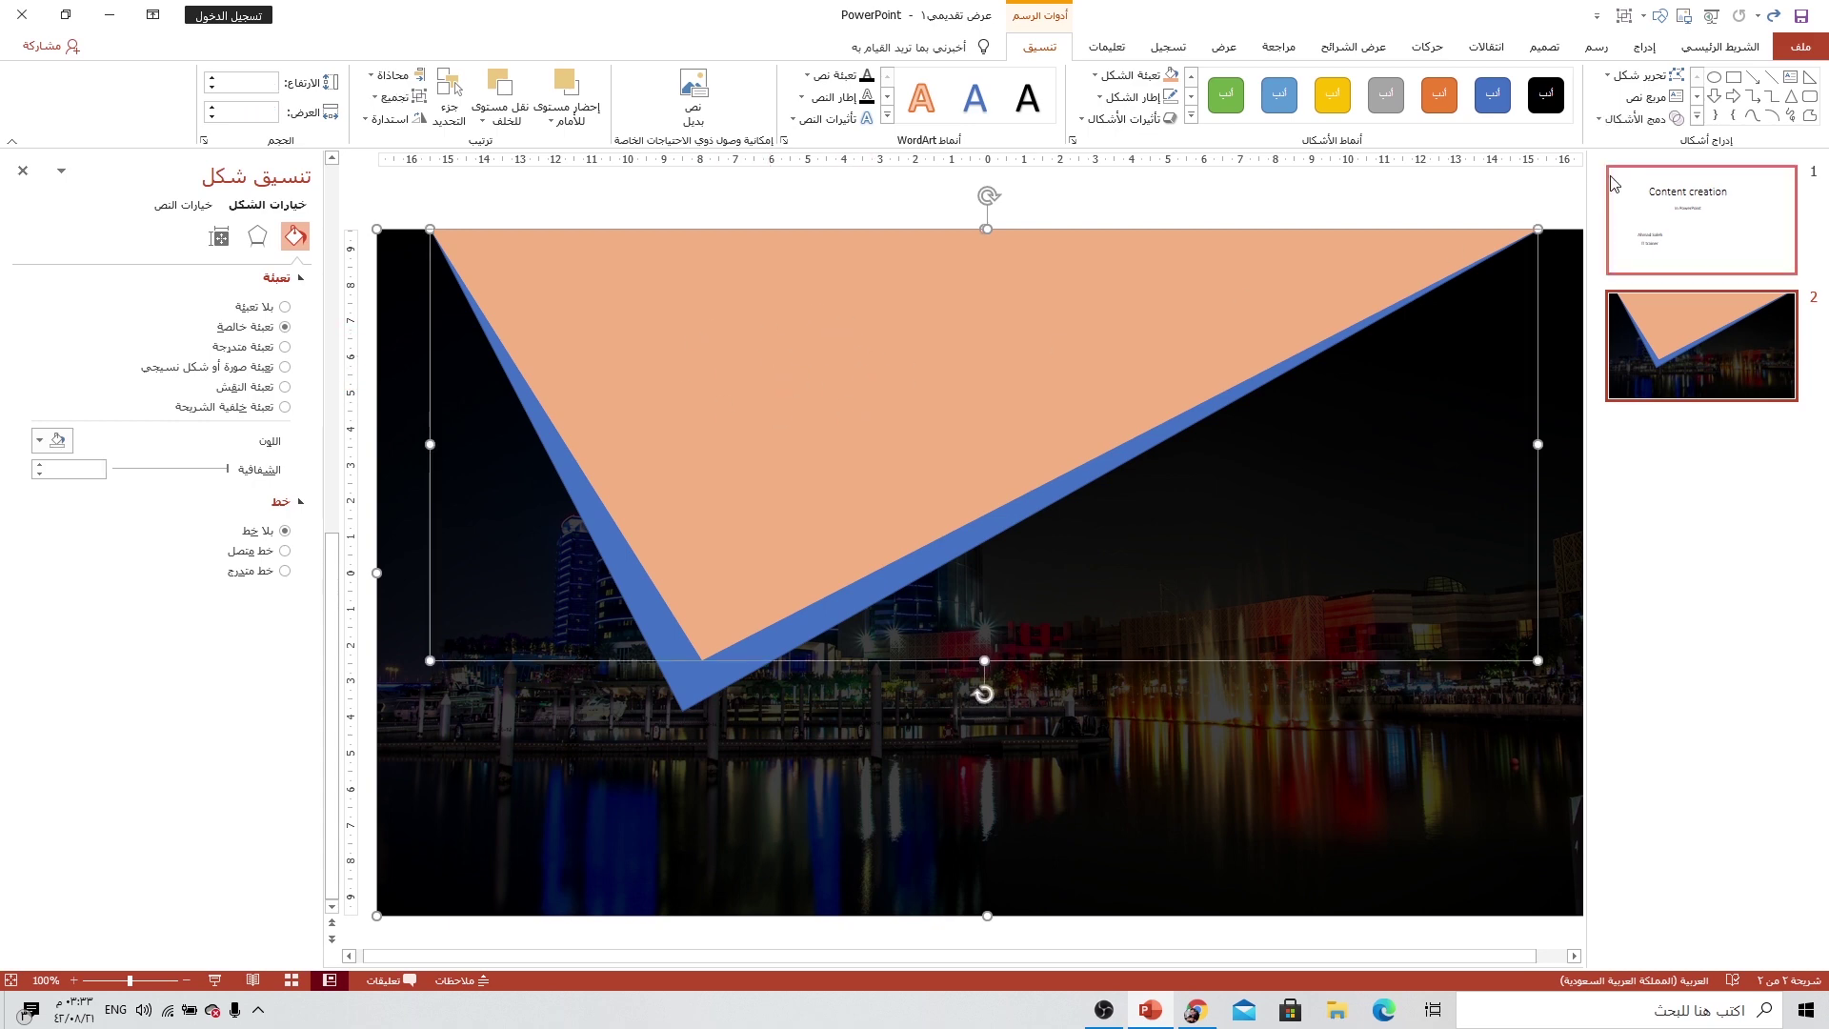
{"action": "left_click", "coordinate": [1639, 118]}
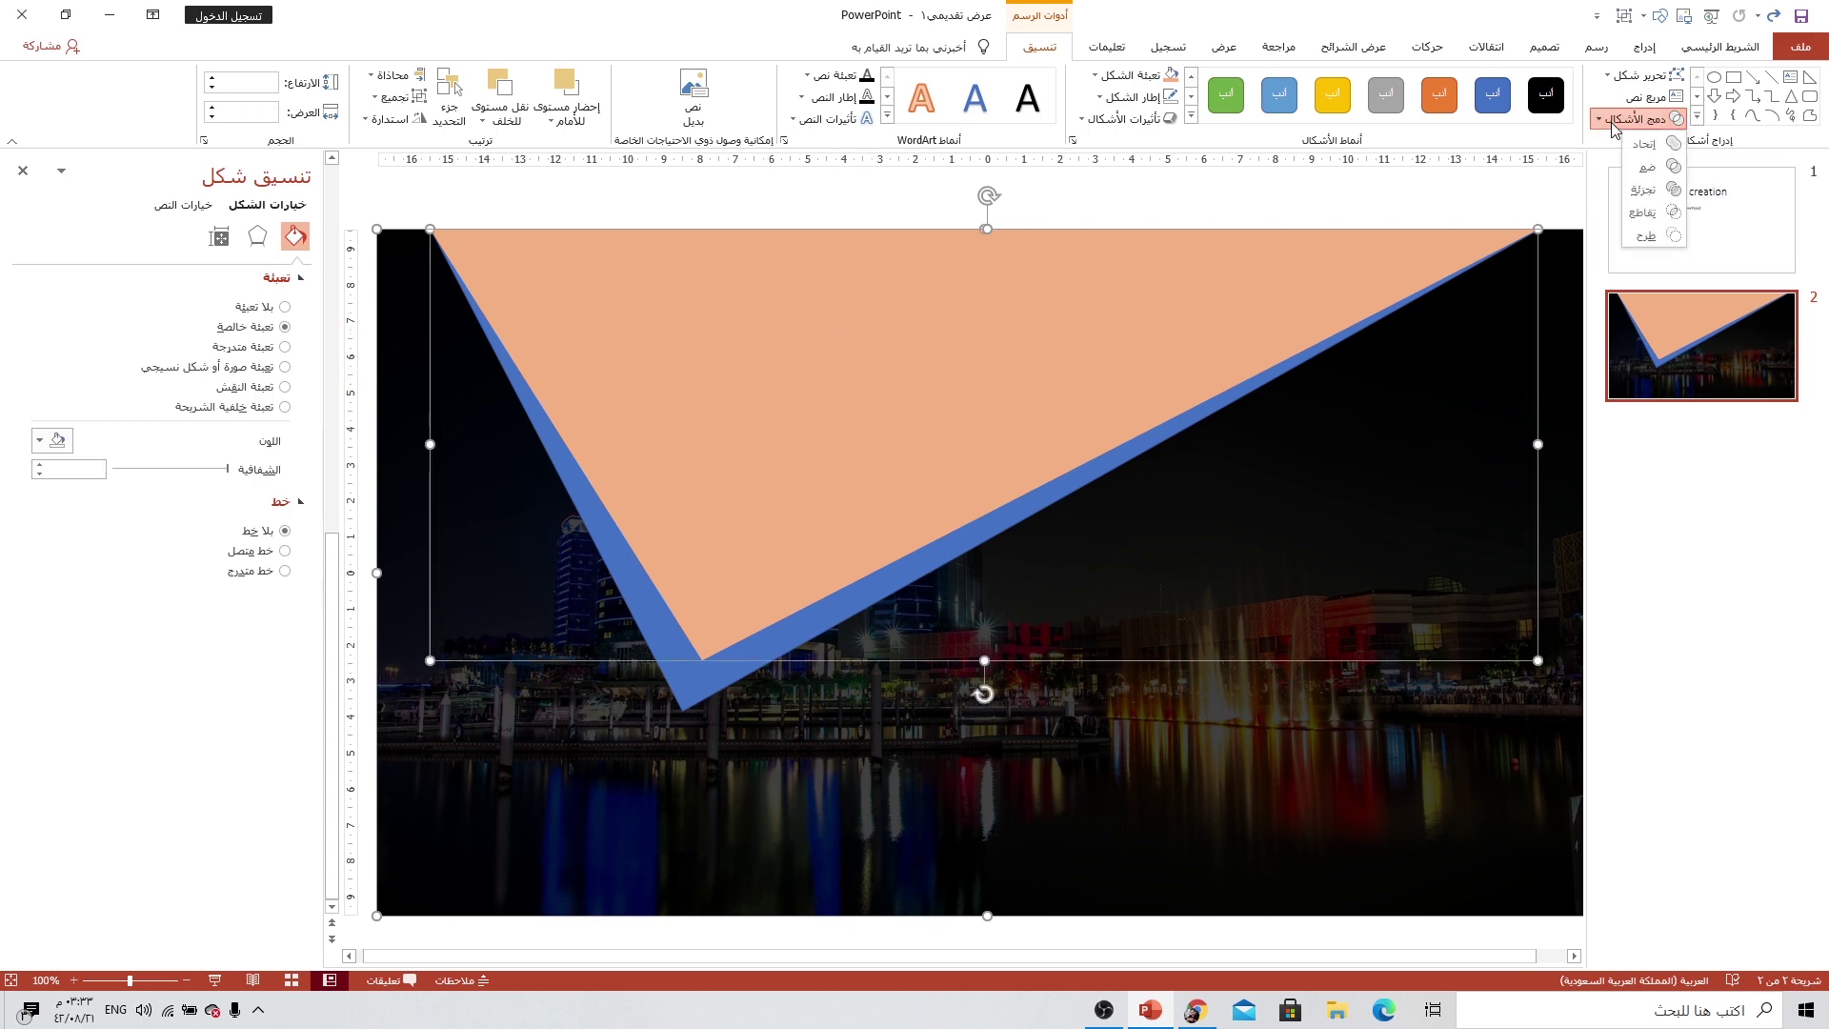
{"action": "left_click", "coordinate": [1646, 236]}
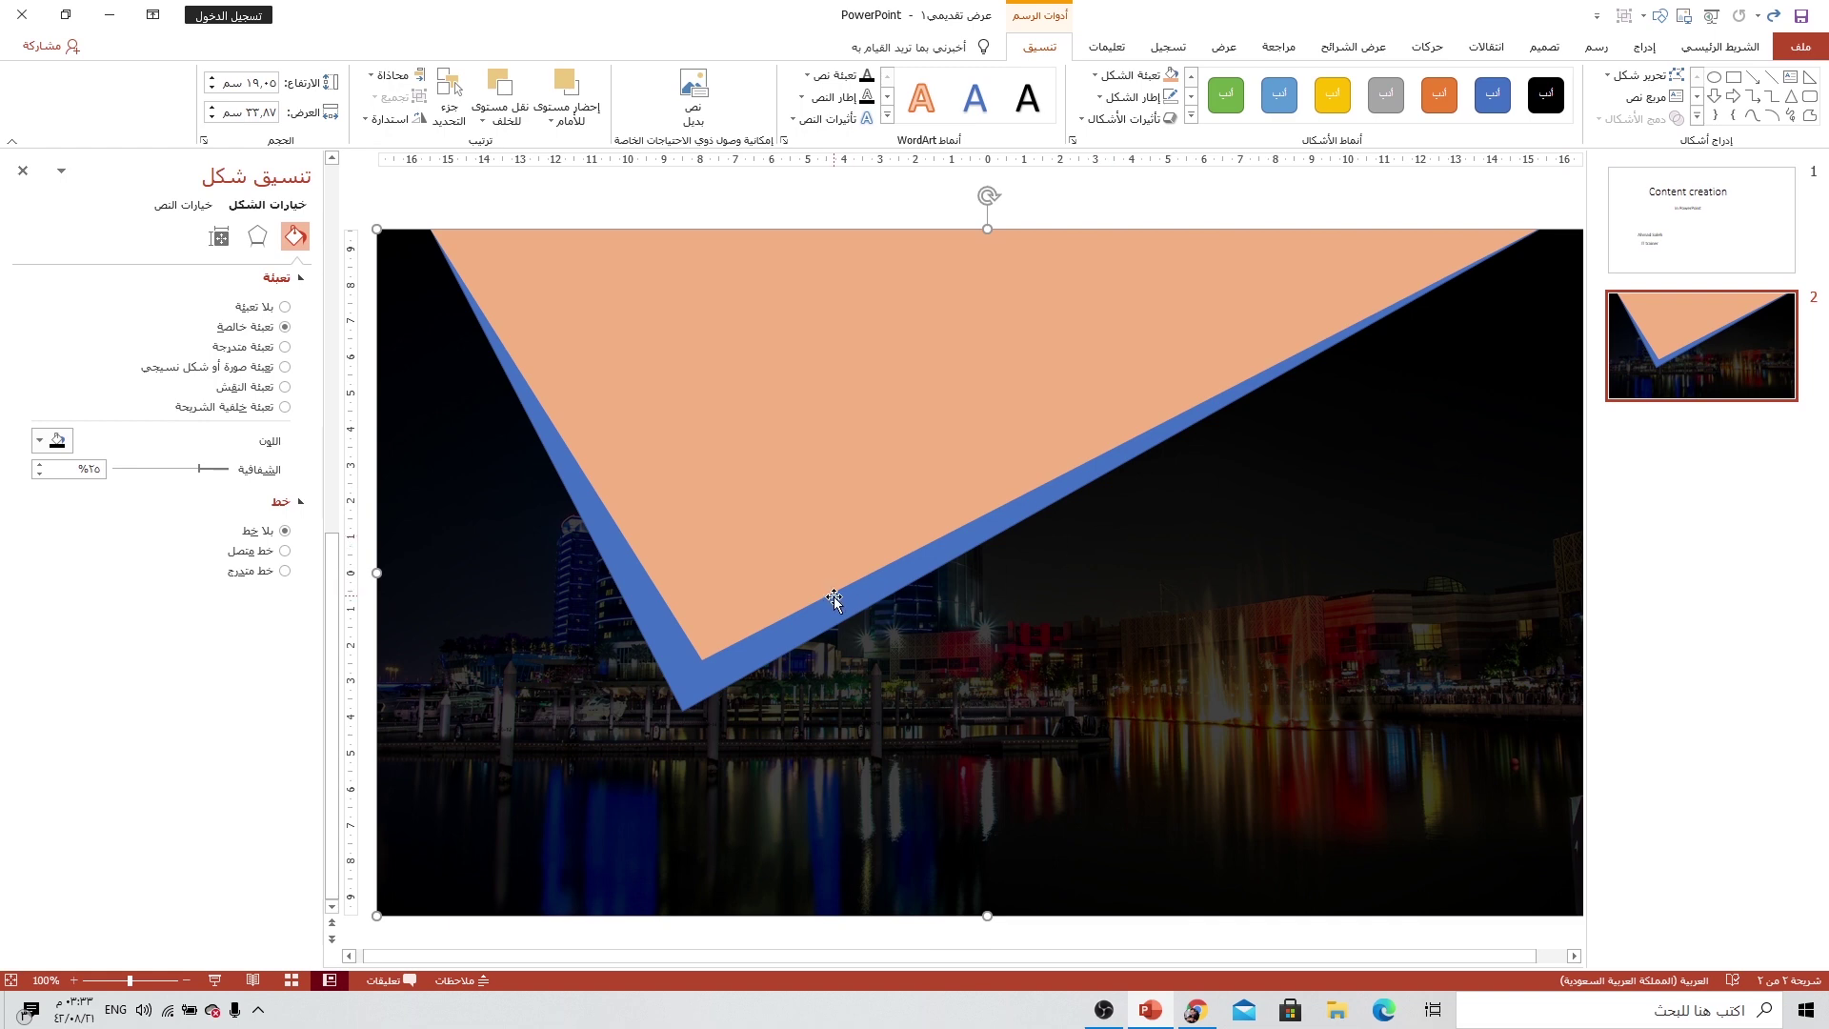
{"action": "left_click", "coordinate": [774, 638]}
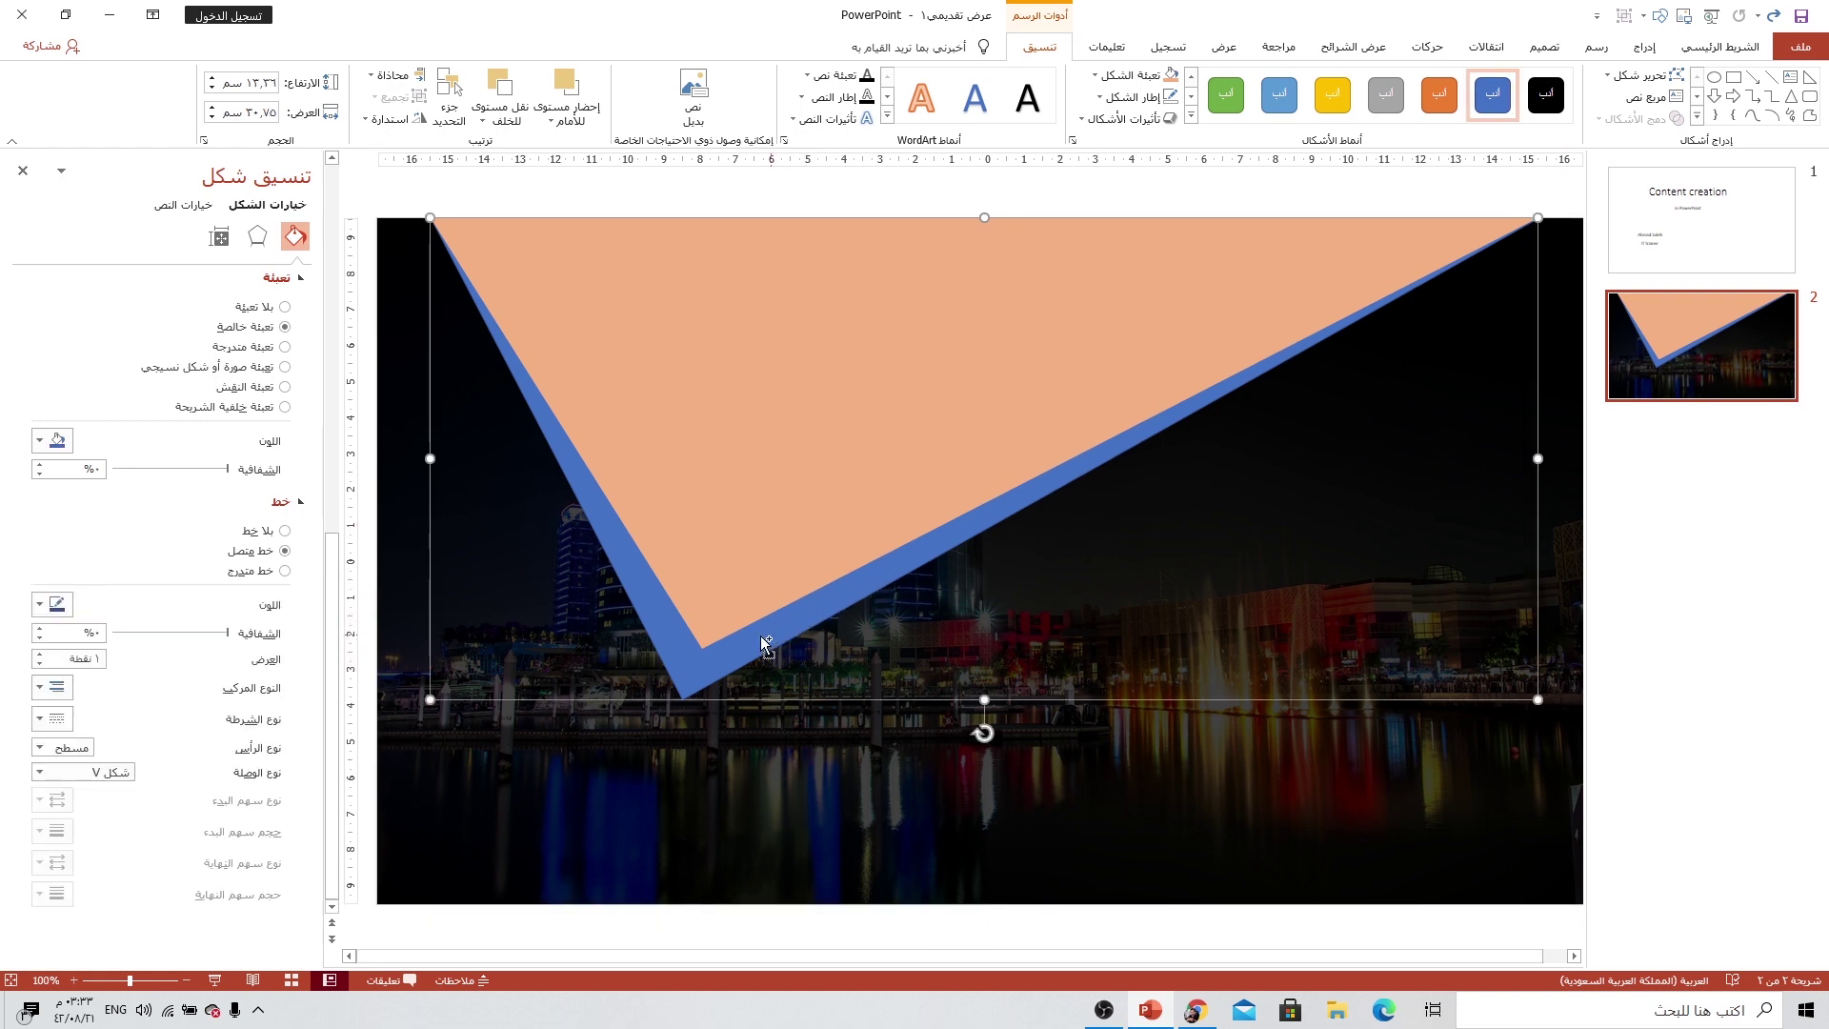
{"action": "left_click", "coordinate": [780, 393], "text": "shift"}
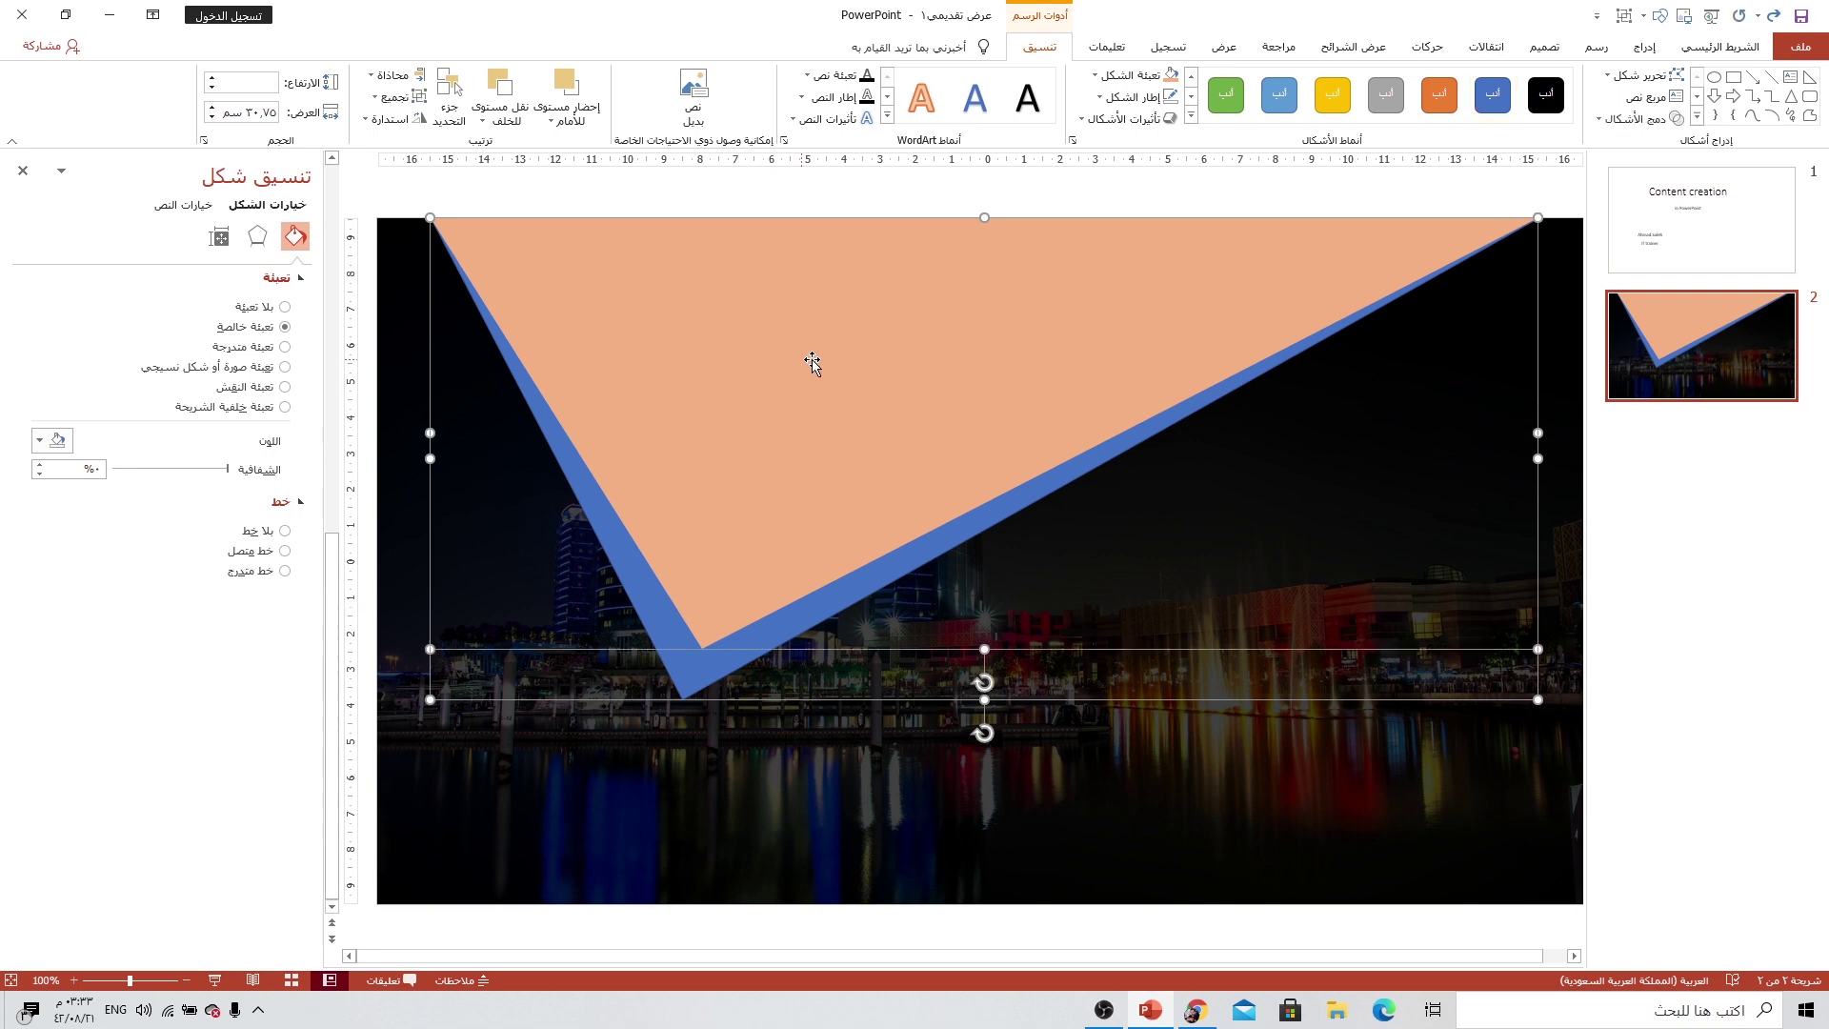
{"action": "left_click", "coordinate": [1639, 119]}
{"action": "left_click", "coordinate": [1643, 243]}
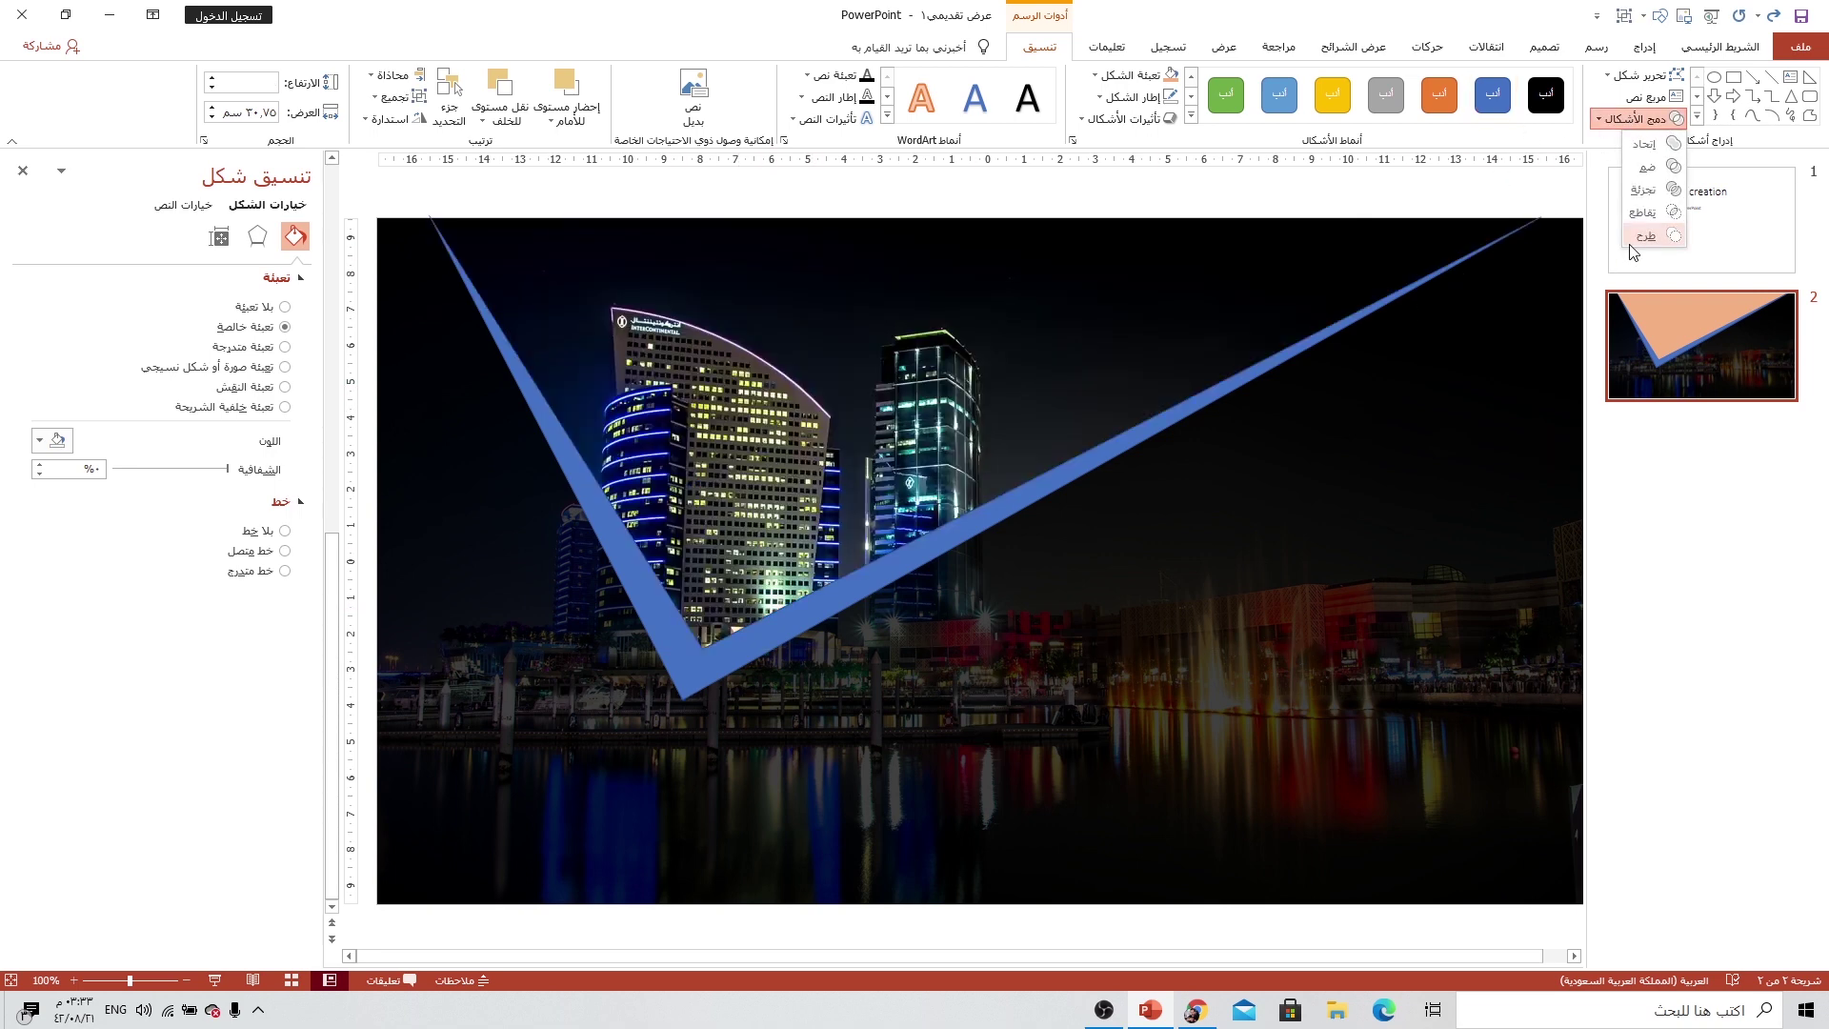
{"action": "left_click", "coordinate": [1111, 629]}
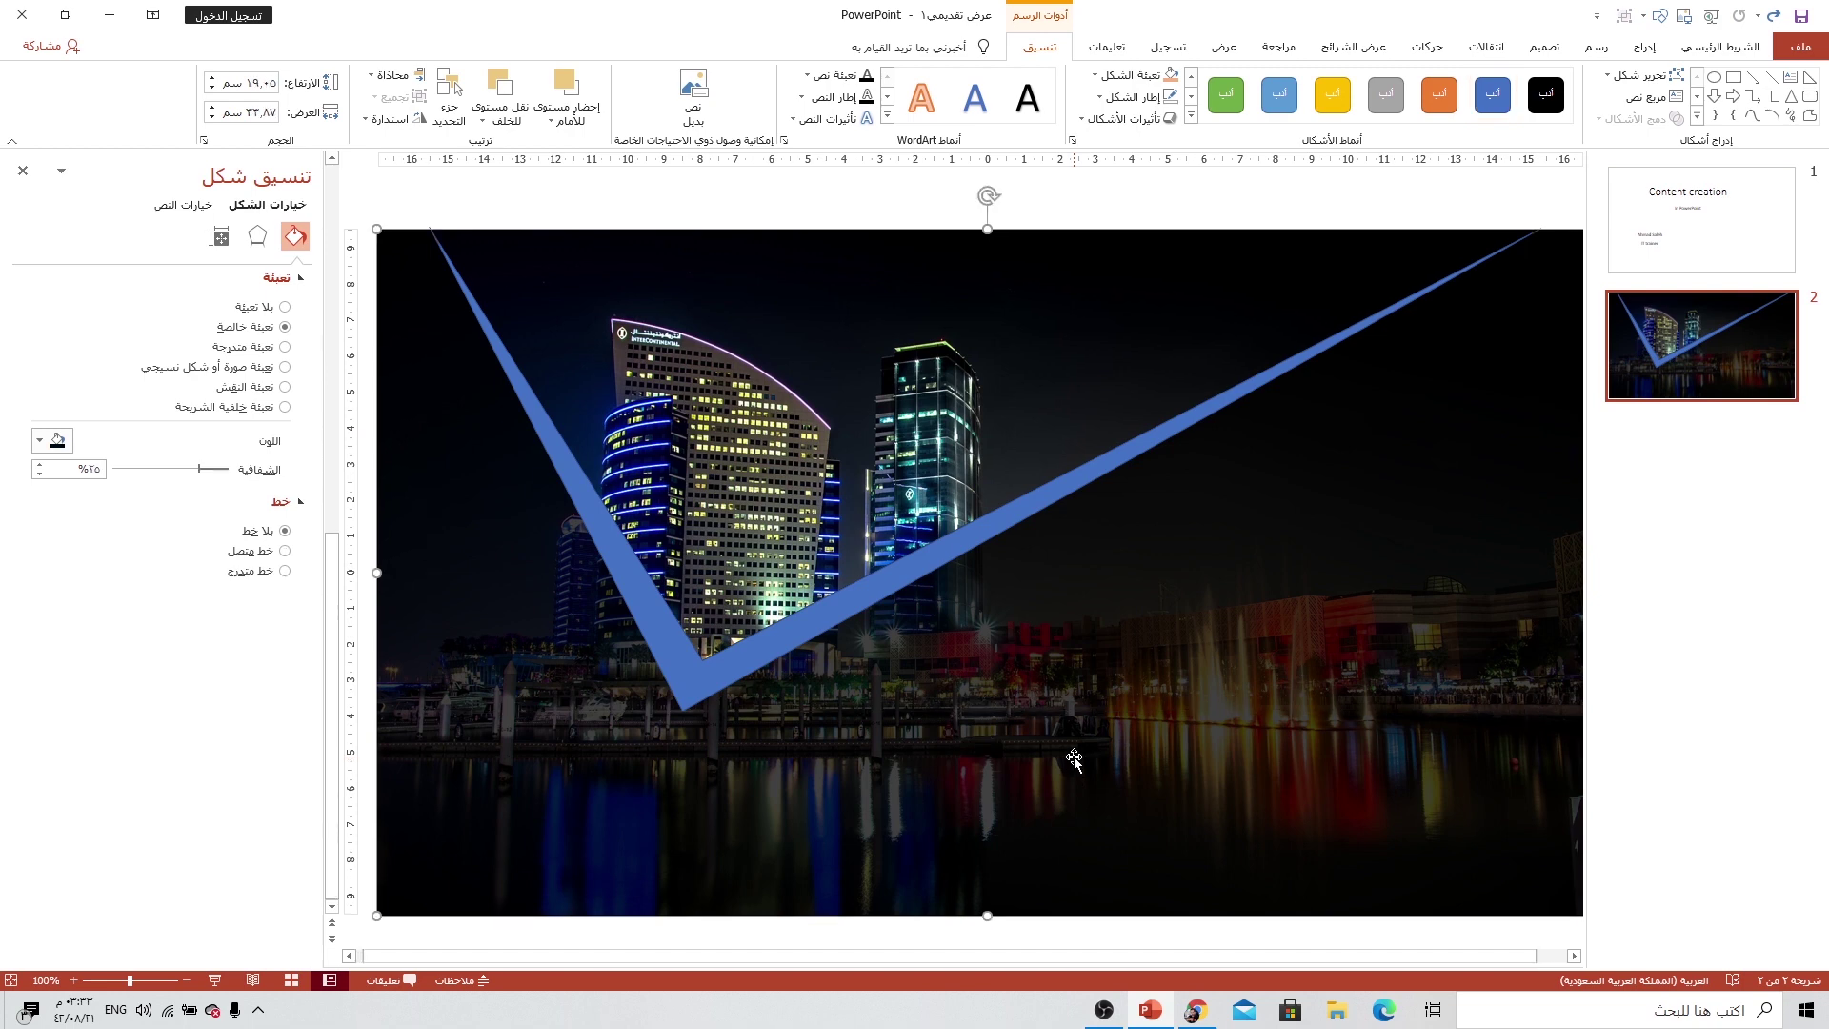
Give the V strip a gradient fill running from bright yellow to light blue.
{"action": "left_click", "coordinate": [673, 660]}
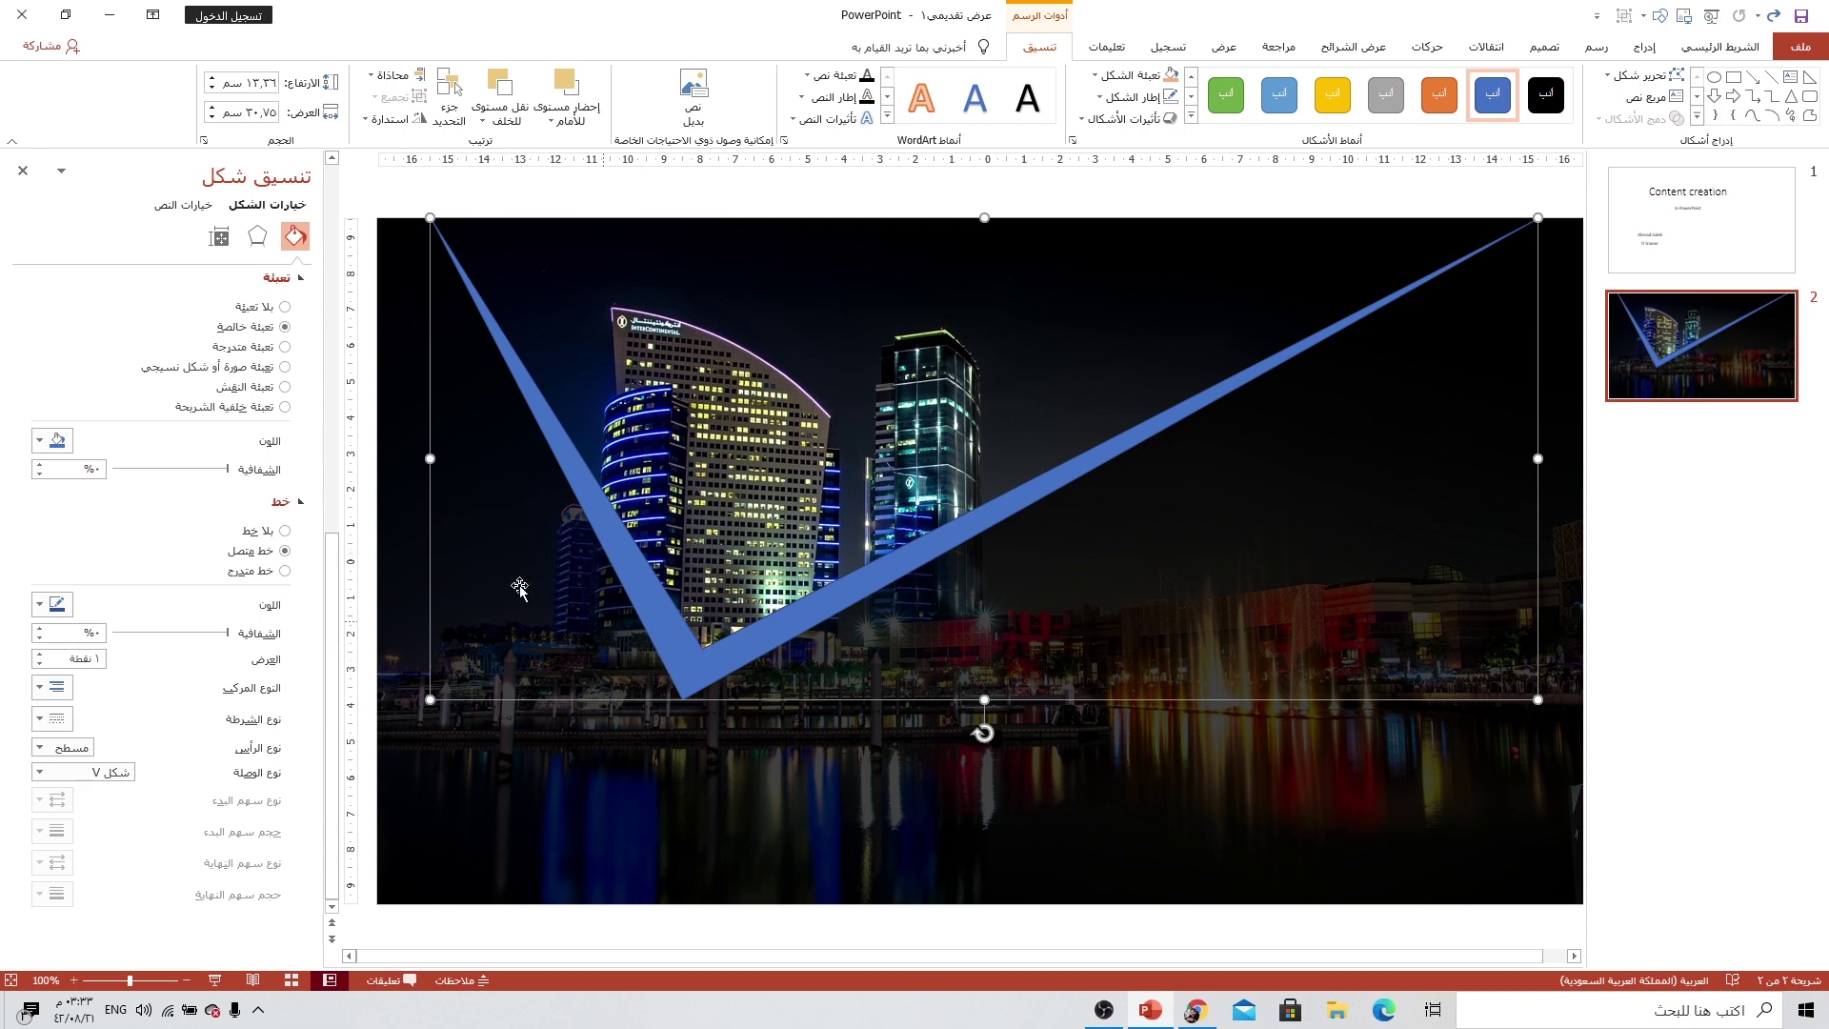
{"action": "left_click", "coordinate": [249, 358]}
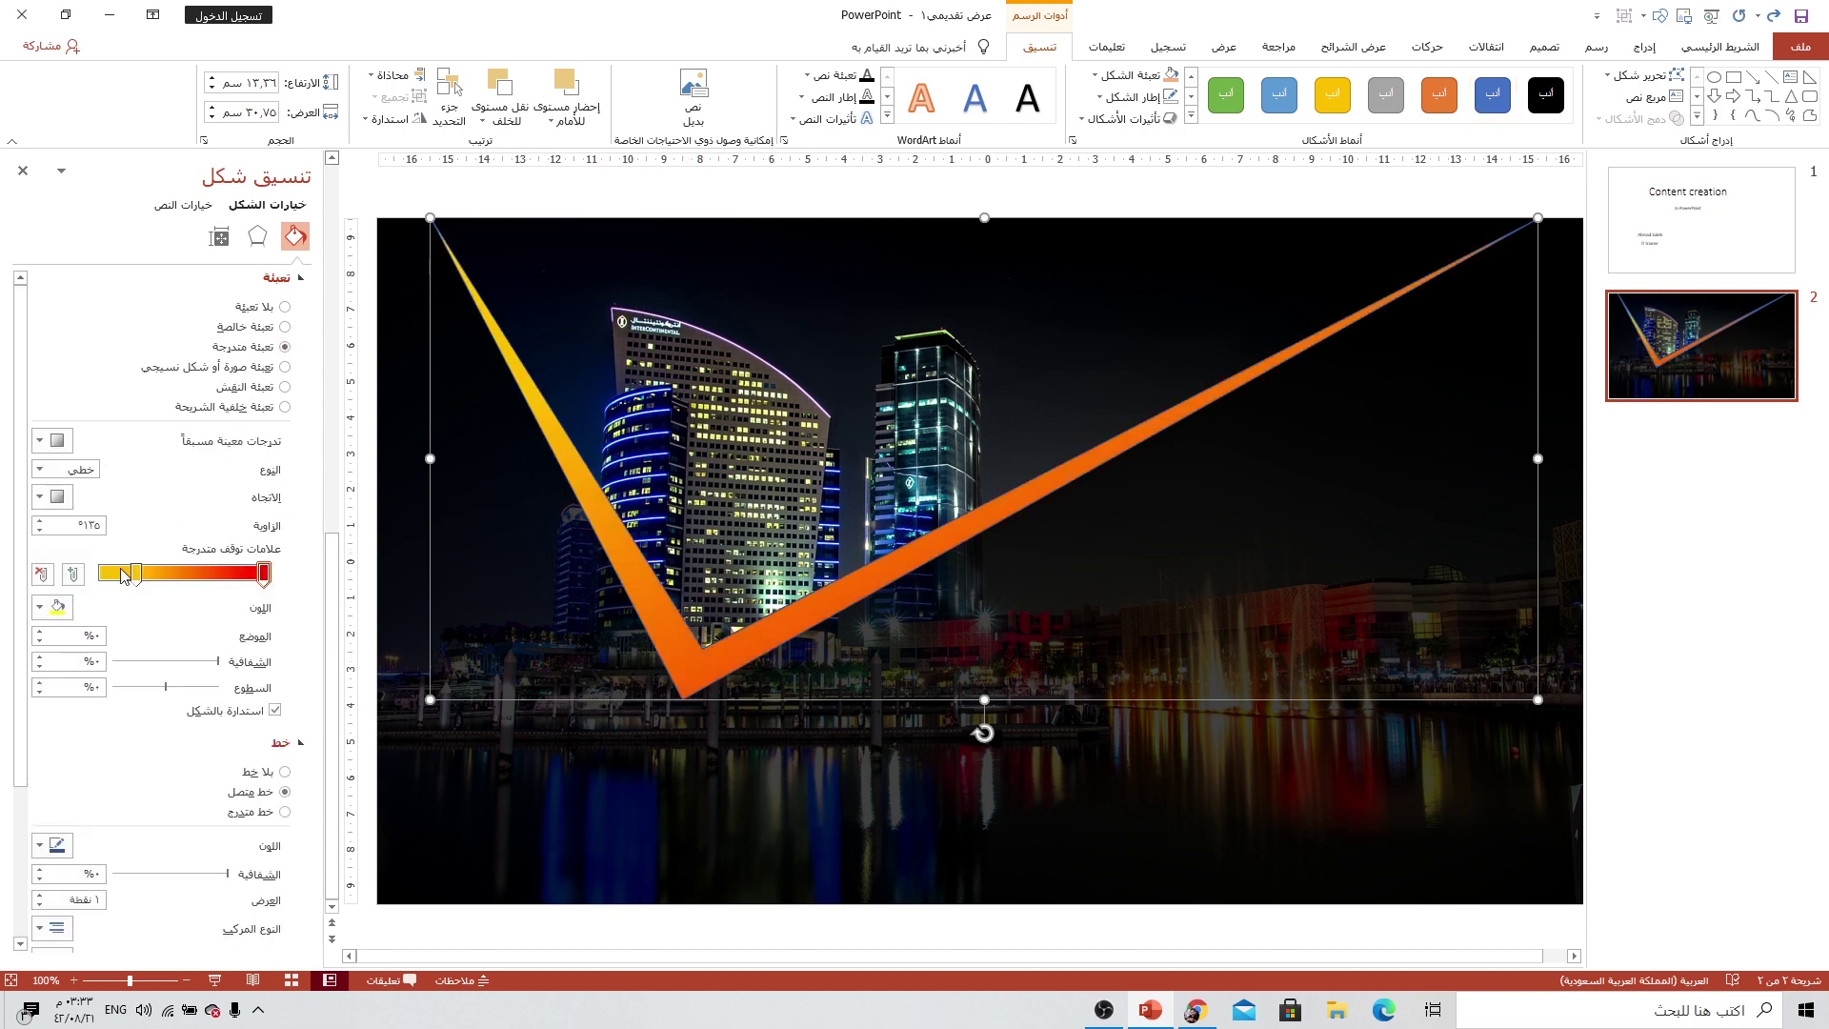
{"action": "left_click", "coordinate": [60, 610]}
{"action": "left_click", "coordinate": [58, 755]}
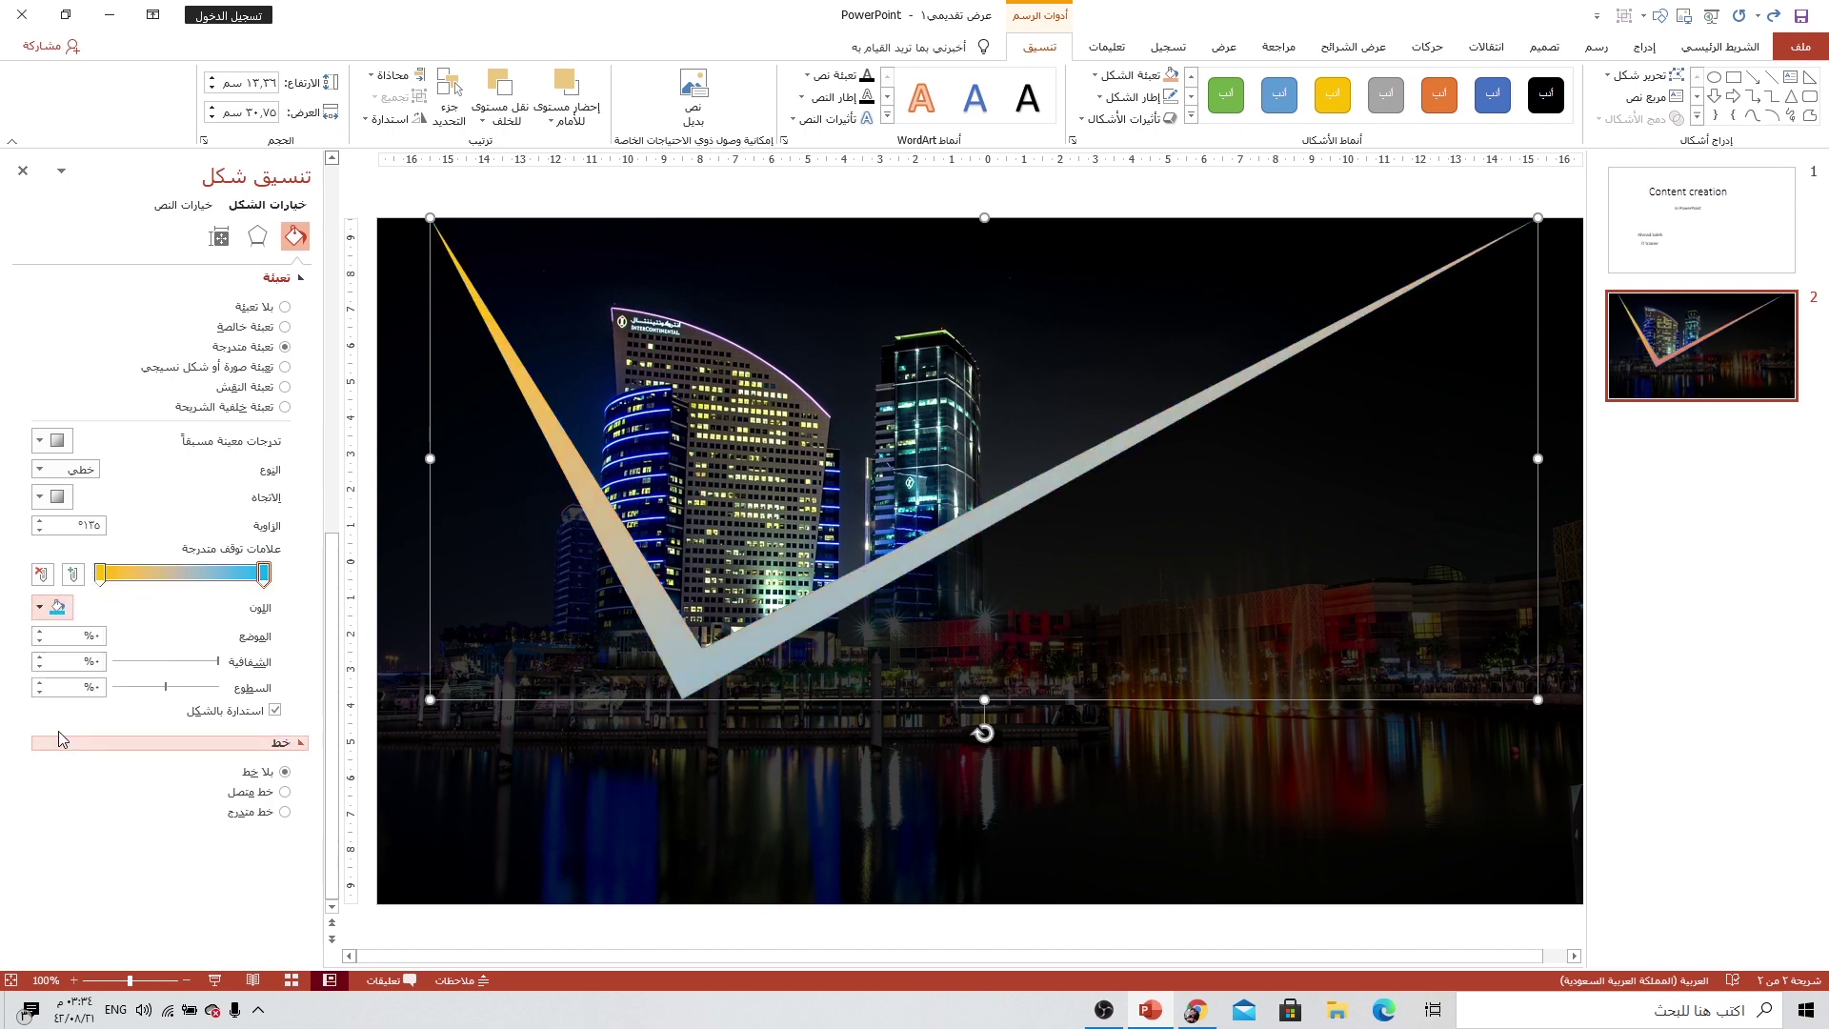
{"action": "left_click", "coordinate": [99, 575]}
{"action": "left_click", "coordinate": [56, 608]}
{"action": "left_click", "coordinate": [107, 756]}
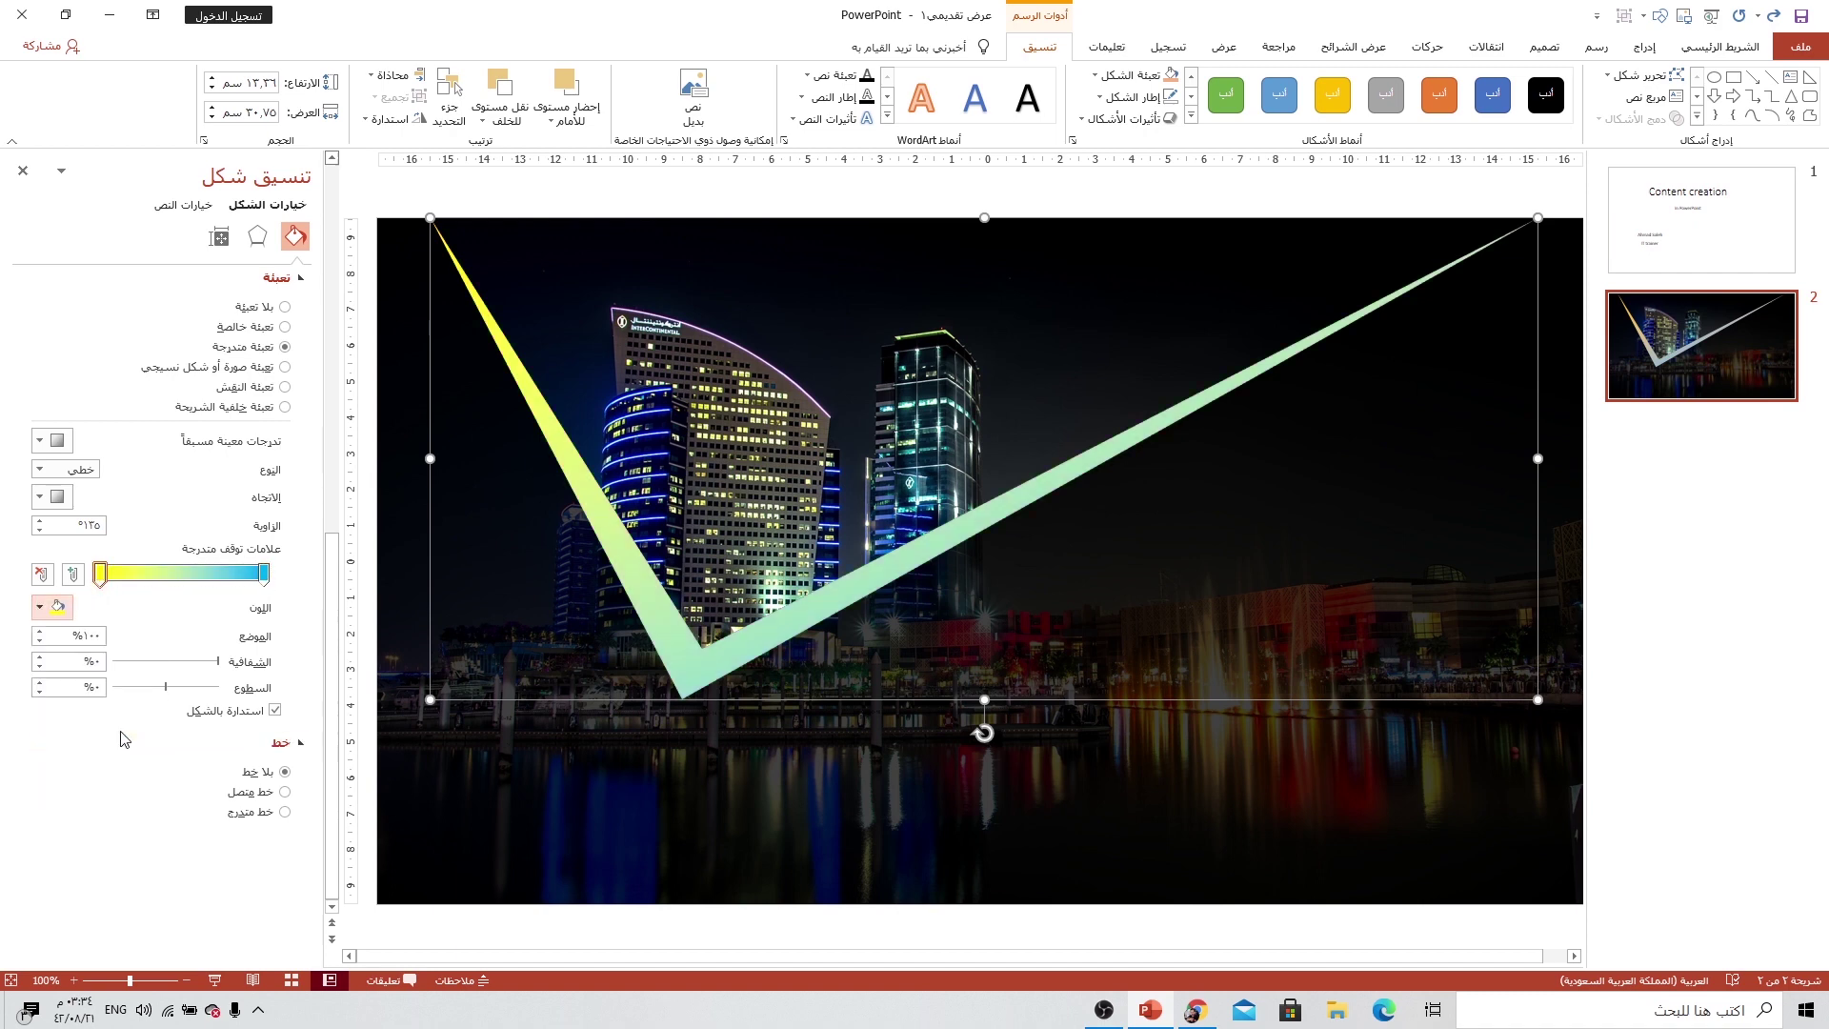
Set the gradient direction to 135° and shift both stops to widen the yellow.
{"action": "left_click", "coordinate": [39, 496]}
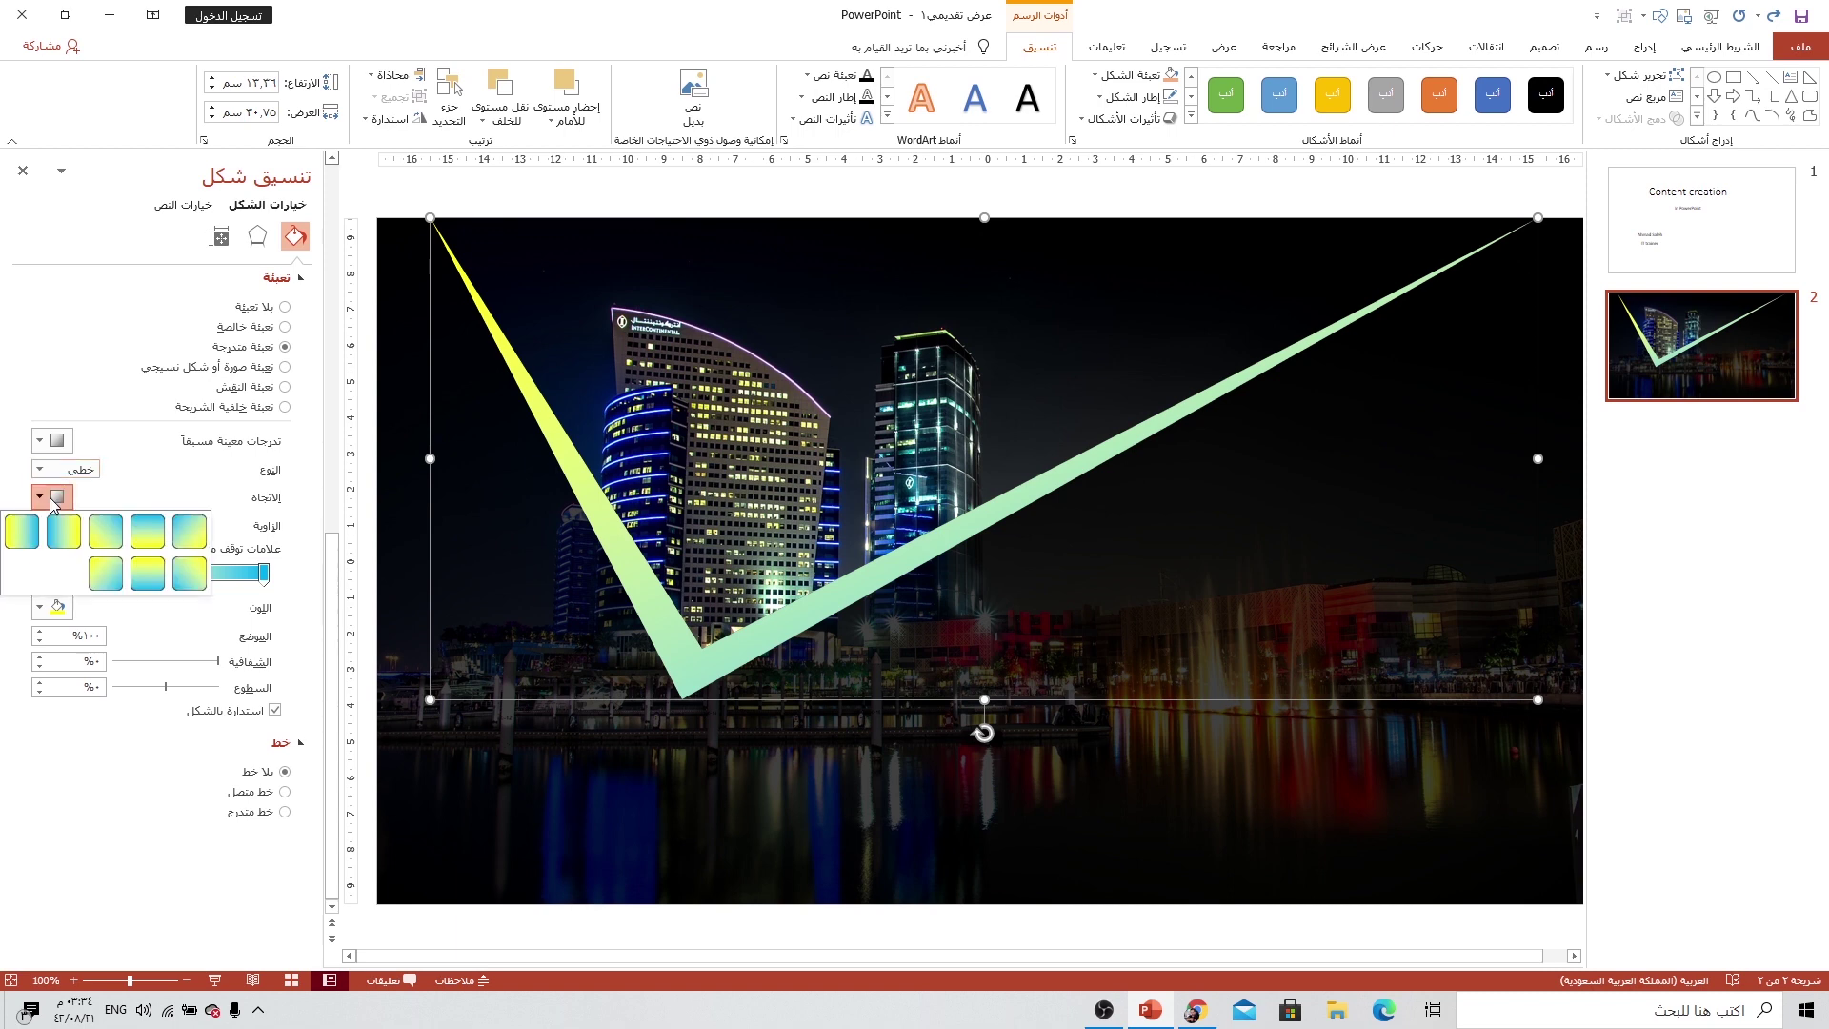
{"action": "left_click", "coordinate": [100, 543]}
{"action": "left_click", "coordinate": [264, 575]}
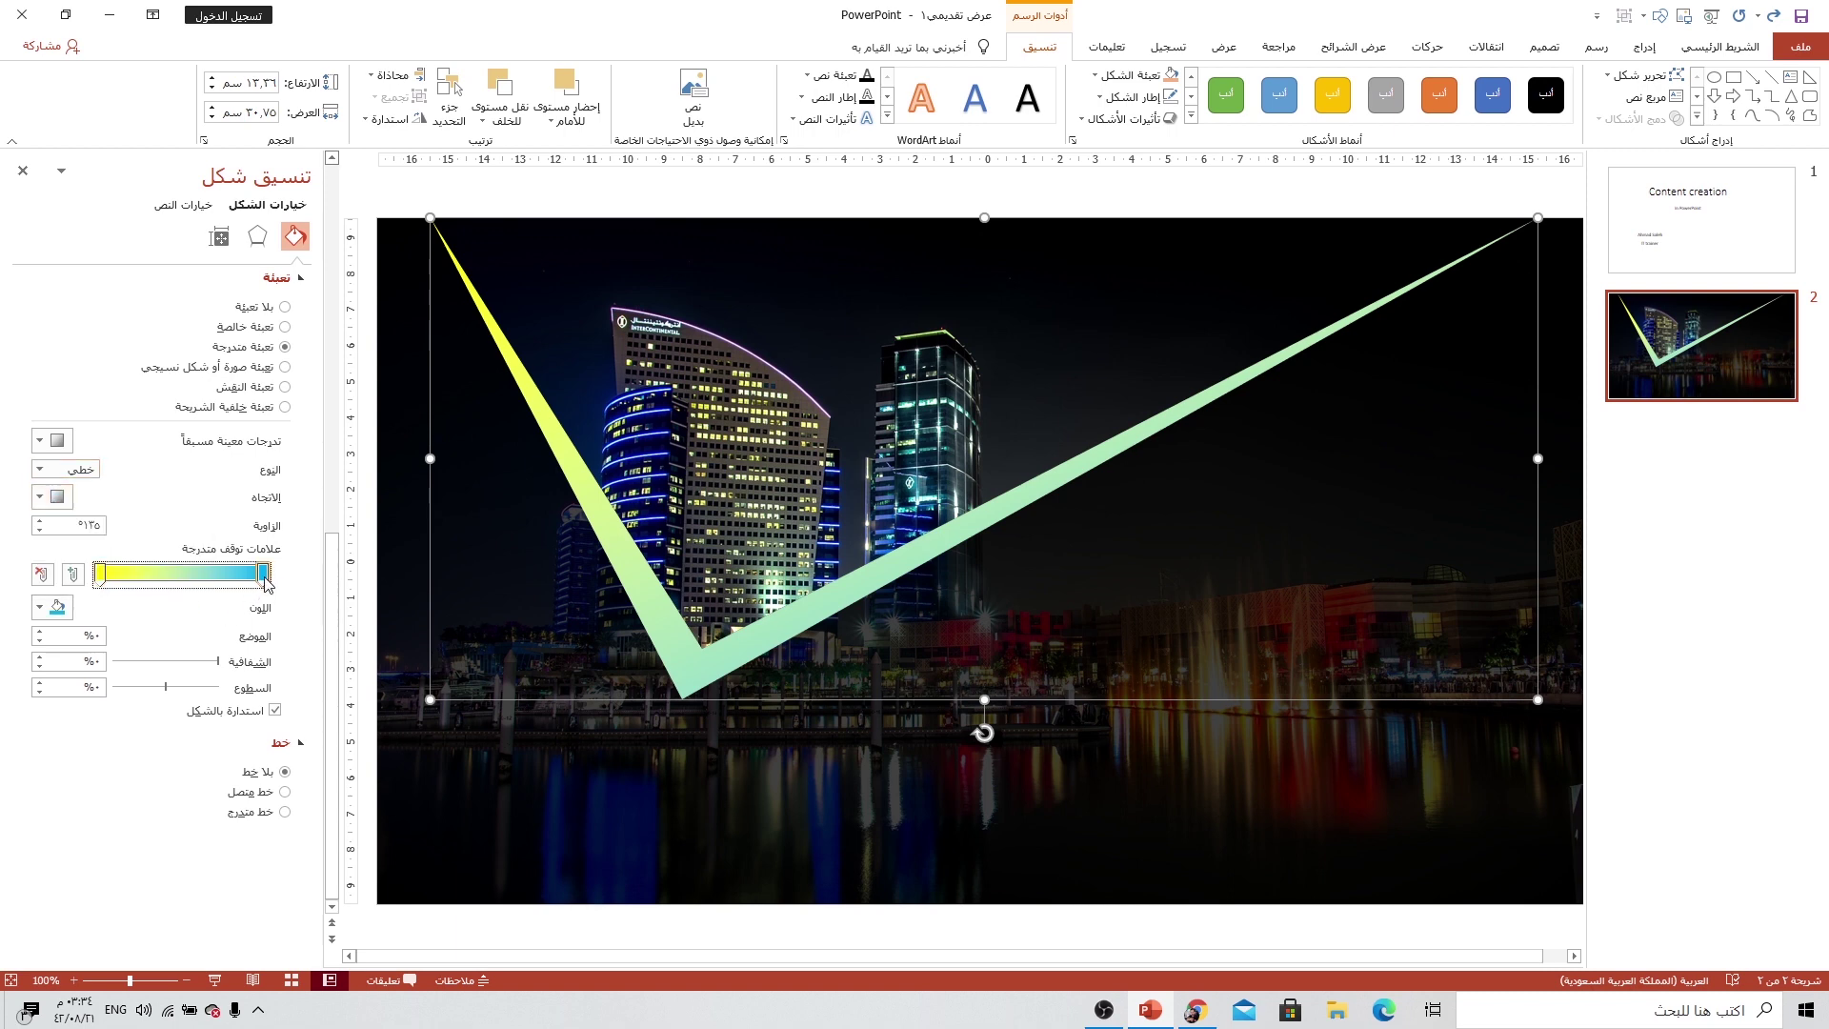
{"action": "left_click_drag", "start_coordinate": [264, 575], "coordinate": [236, 575]}
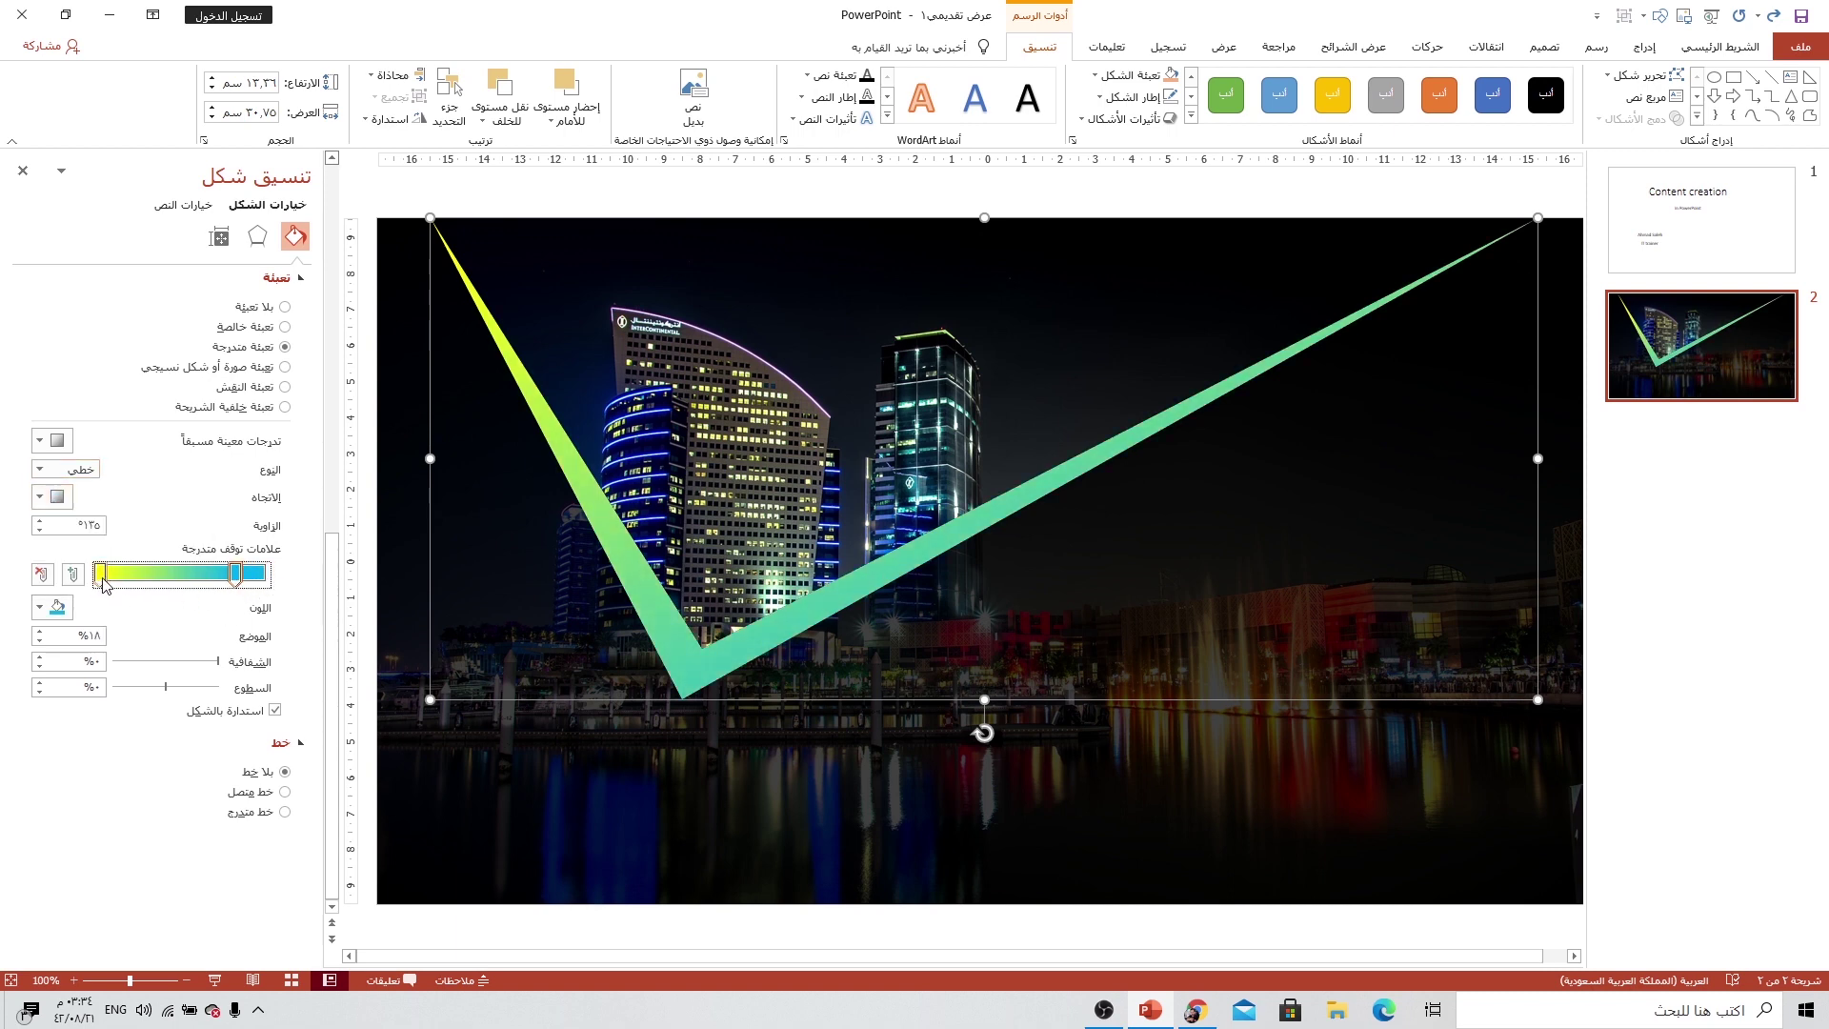
{"action": "left_click_drag", "start_coordinate": [101, 574], "coordinate": [135, 575]}
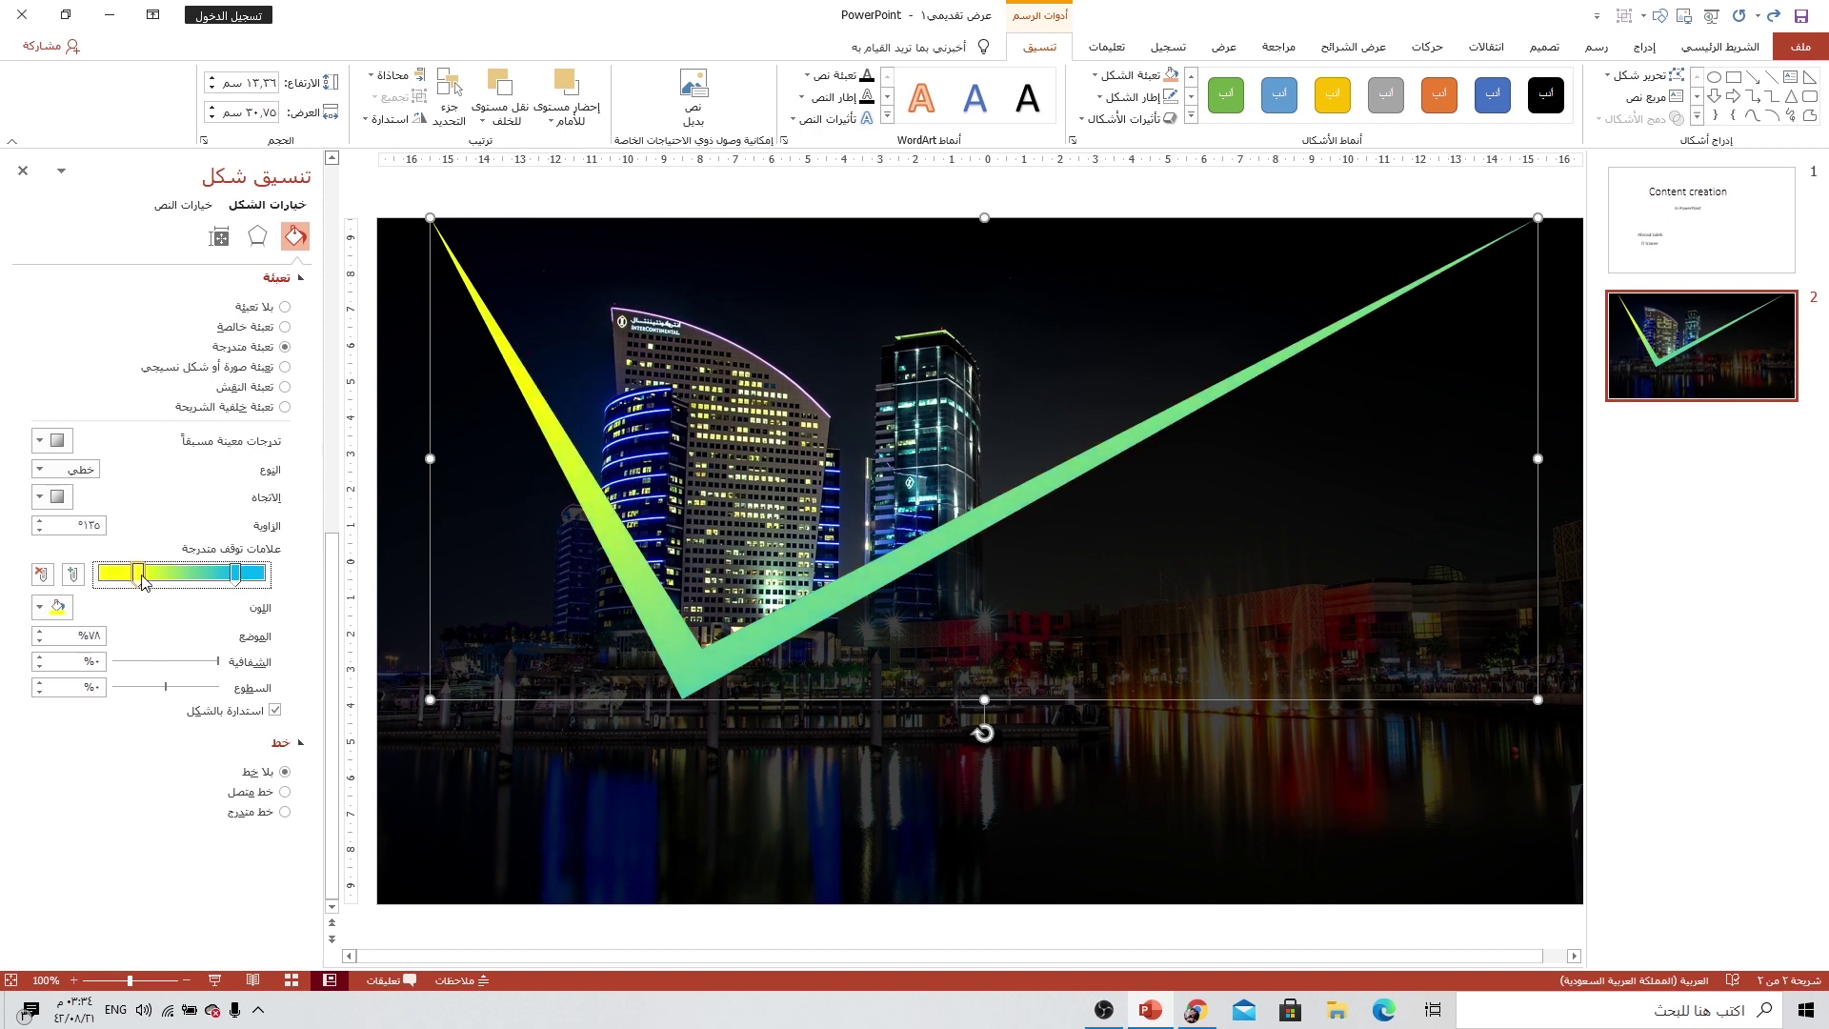
Add a shadow to the gradient V and make a small 3.47 × 7.99 cm copy at lower right.
{"action": "left_click", "coordinate": [257, 235]}
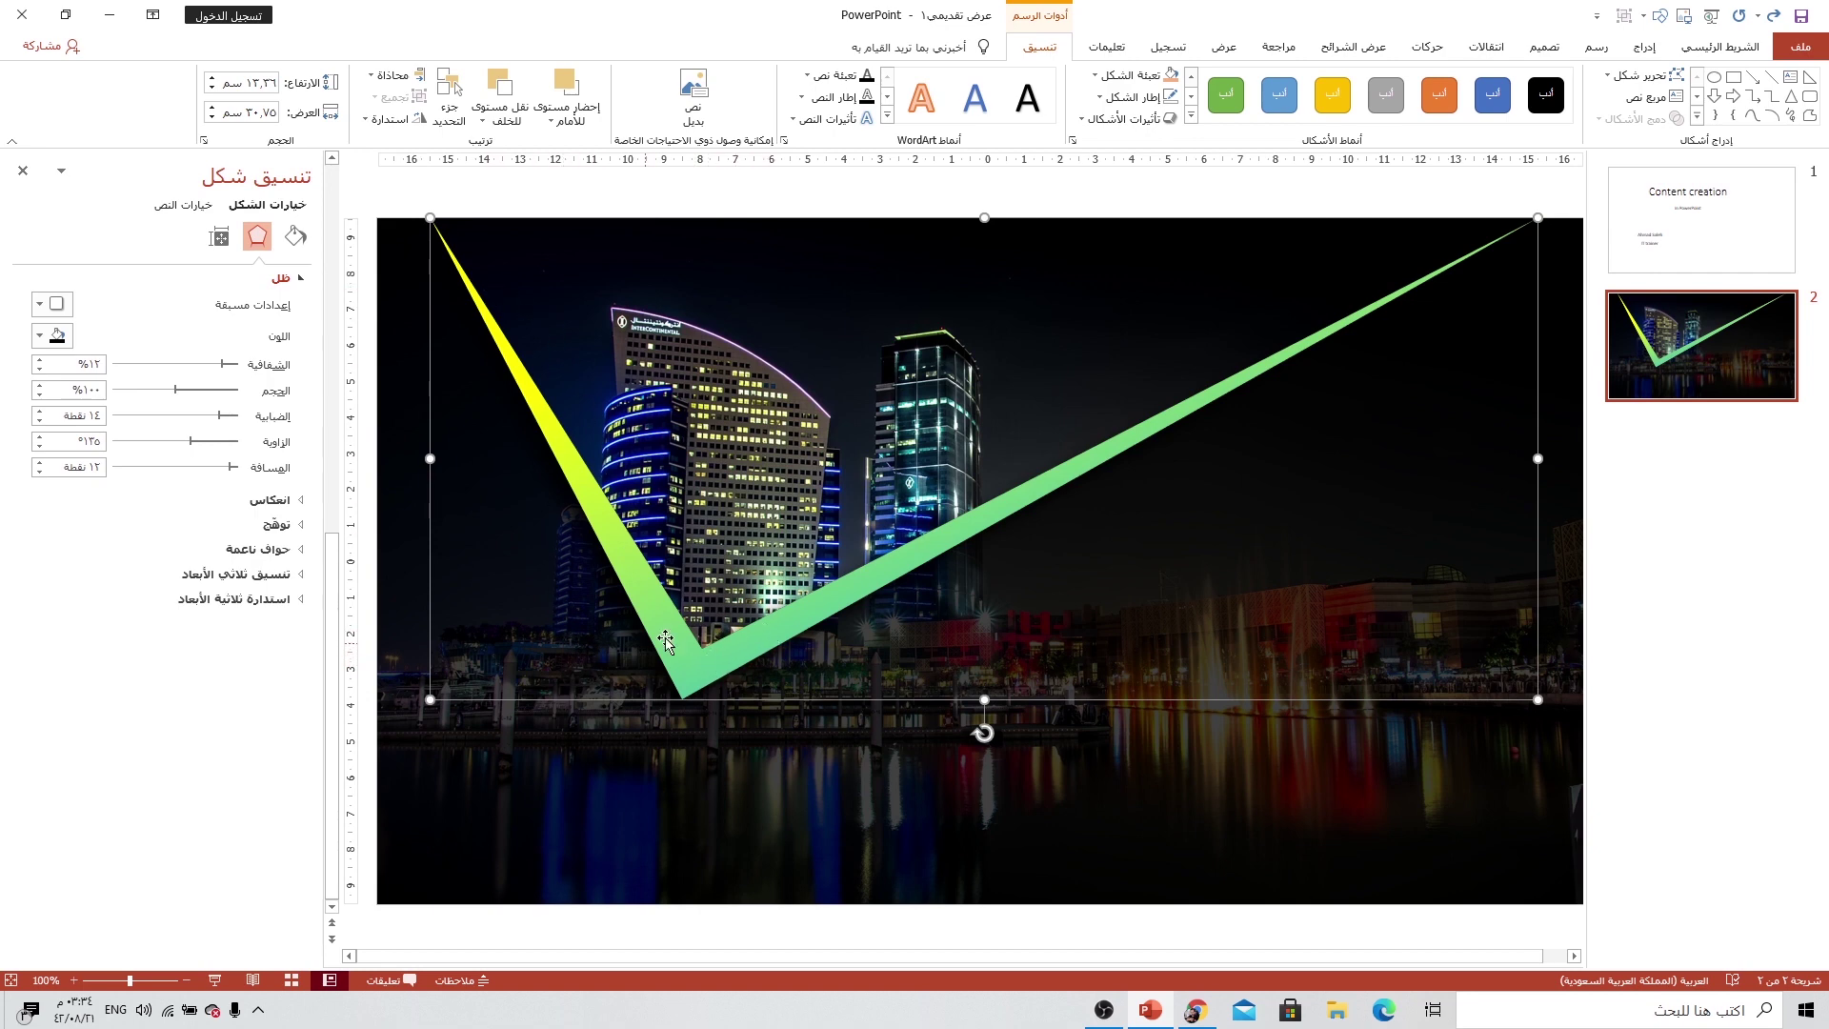
{"action": "key", "text": "ctrl+d"}
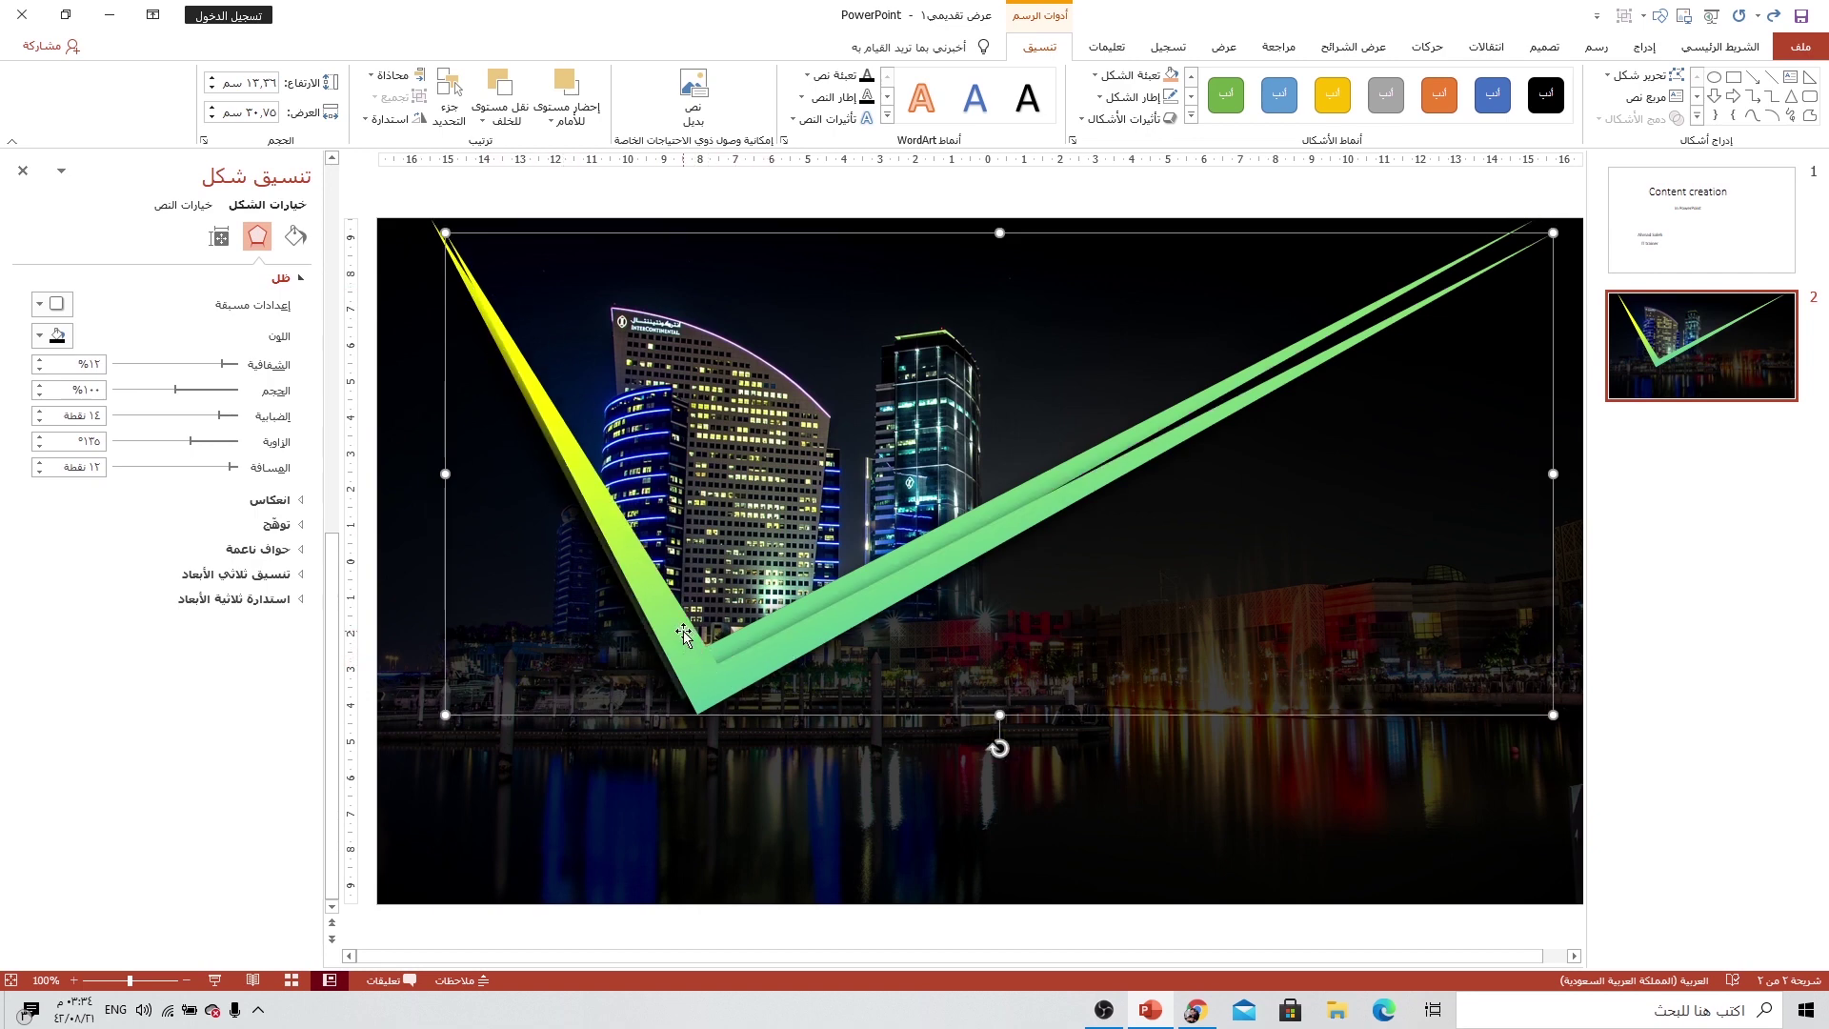
{"action": "left_click_drag", "start_coordinate": [445, 233], "coordinate": [1264, 589]}
{"action": "left_click_drag", "start_coordinate": [1304, 654], "coordinate": [1233, 661]}
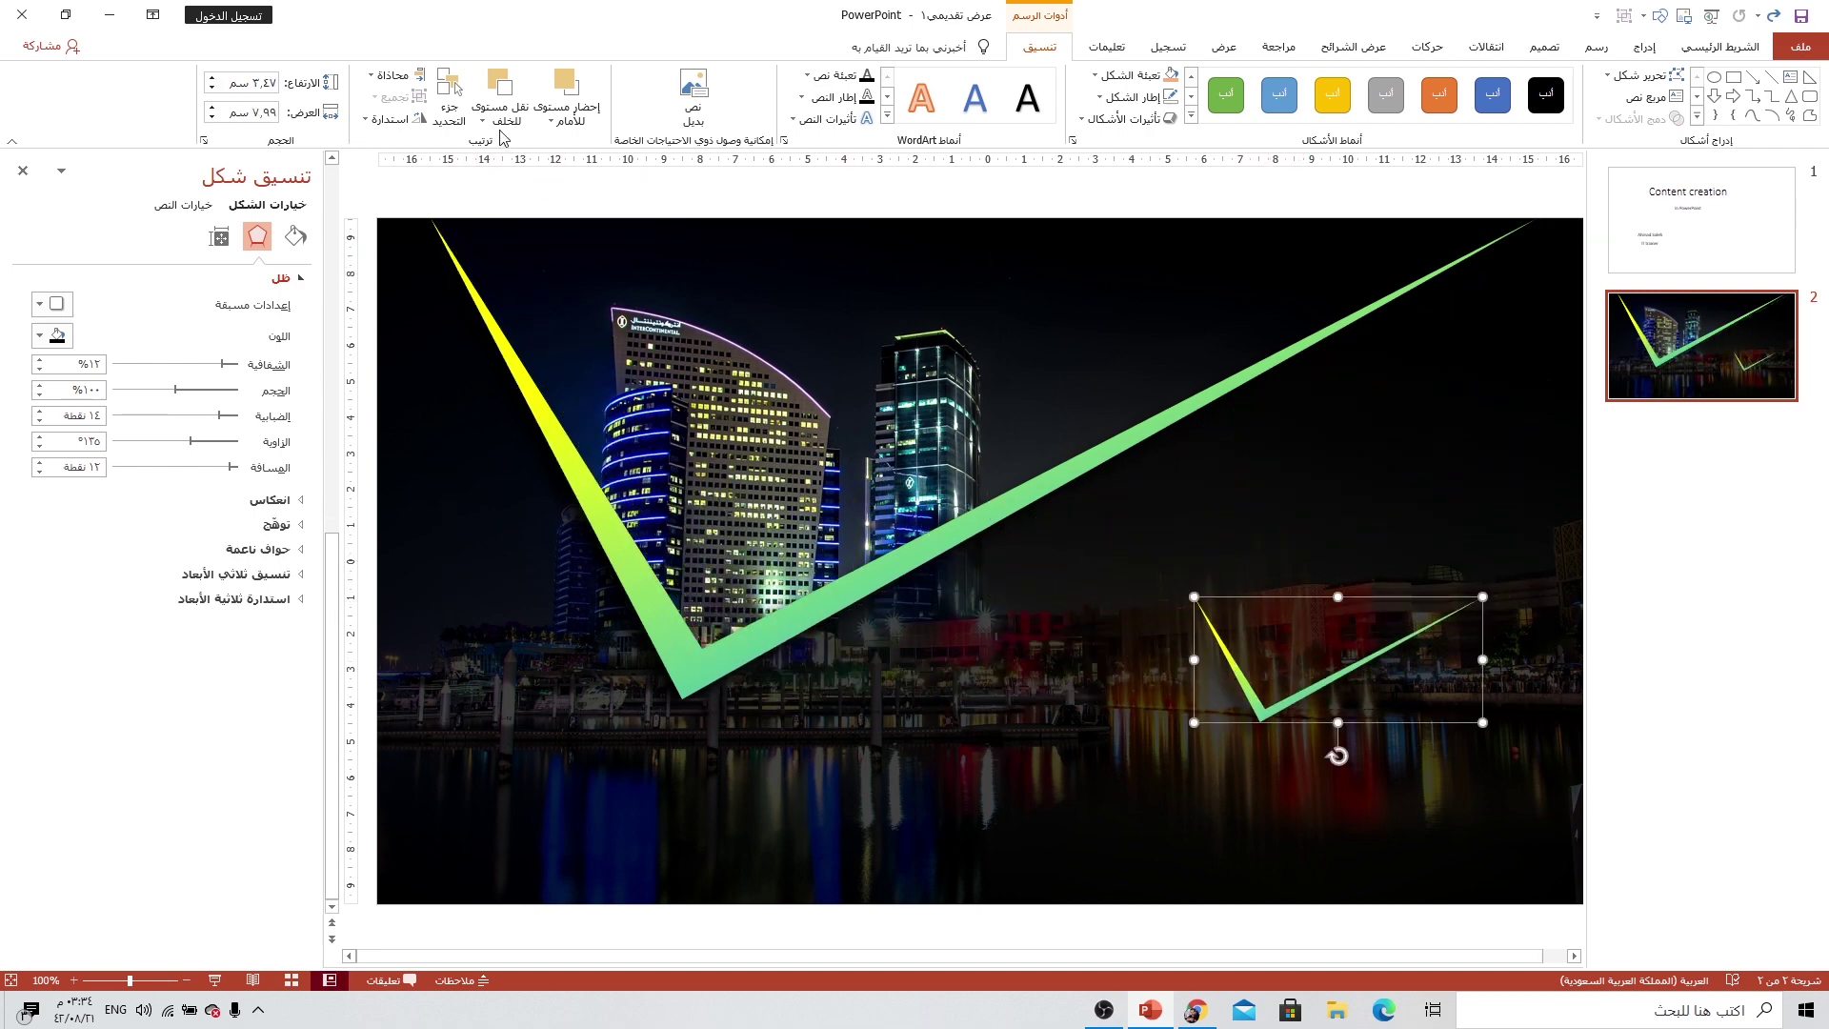
Flip the small V vertically, resize it, and present slide 2 full screen.
{"action": "left_click", "coordinate": [390, 118]}
{"action": "left_click", "coordinate": [362, 188]}
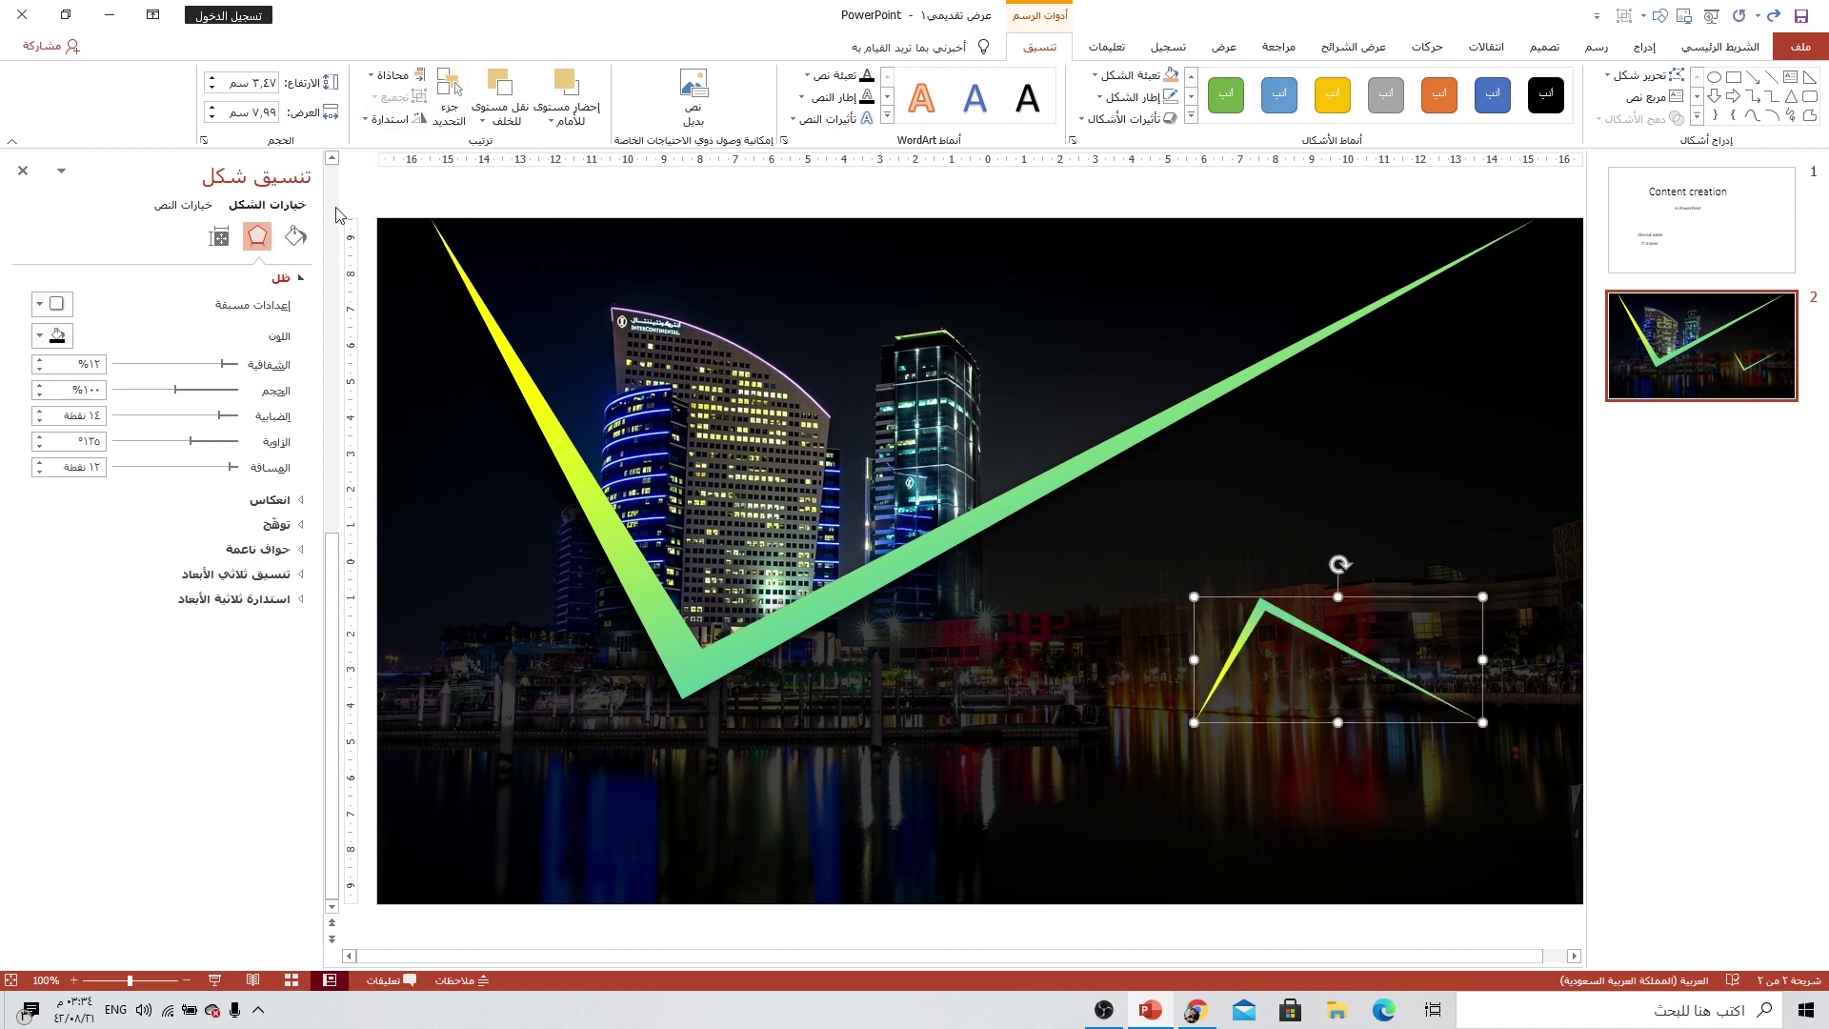
{"action": "mouse_move", "coordinate": [1191, 599]}
{"action": "left_mouse_down"}
{"action": "mouse_move", "coordinate": [1284, 635]}
{"action": "mouse_move", "coordinate": [1401, 719]}
{"action": "mouse_move", "coordinate": [1429, 767]}
{"action": "left_mouse_up"}
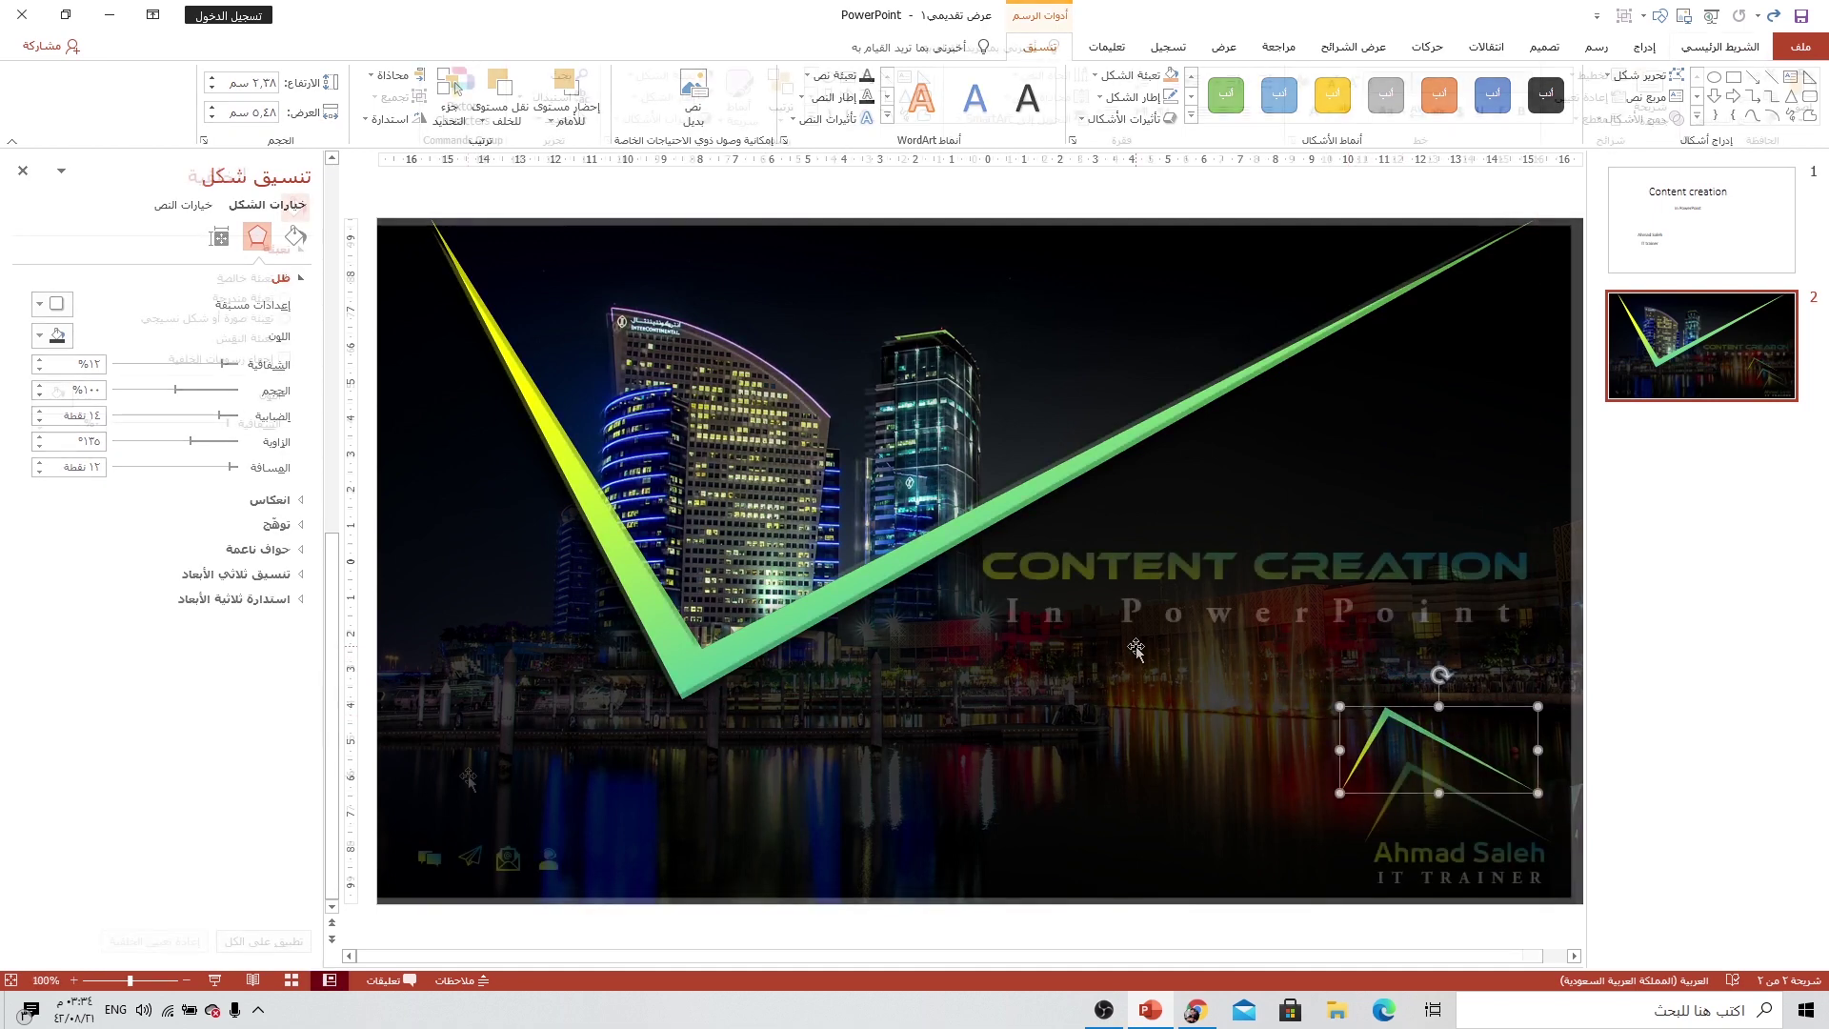
{"action": "left_click", "coordinate": [526, 770]}
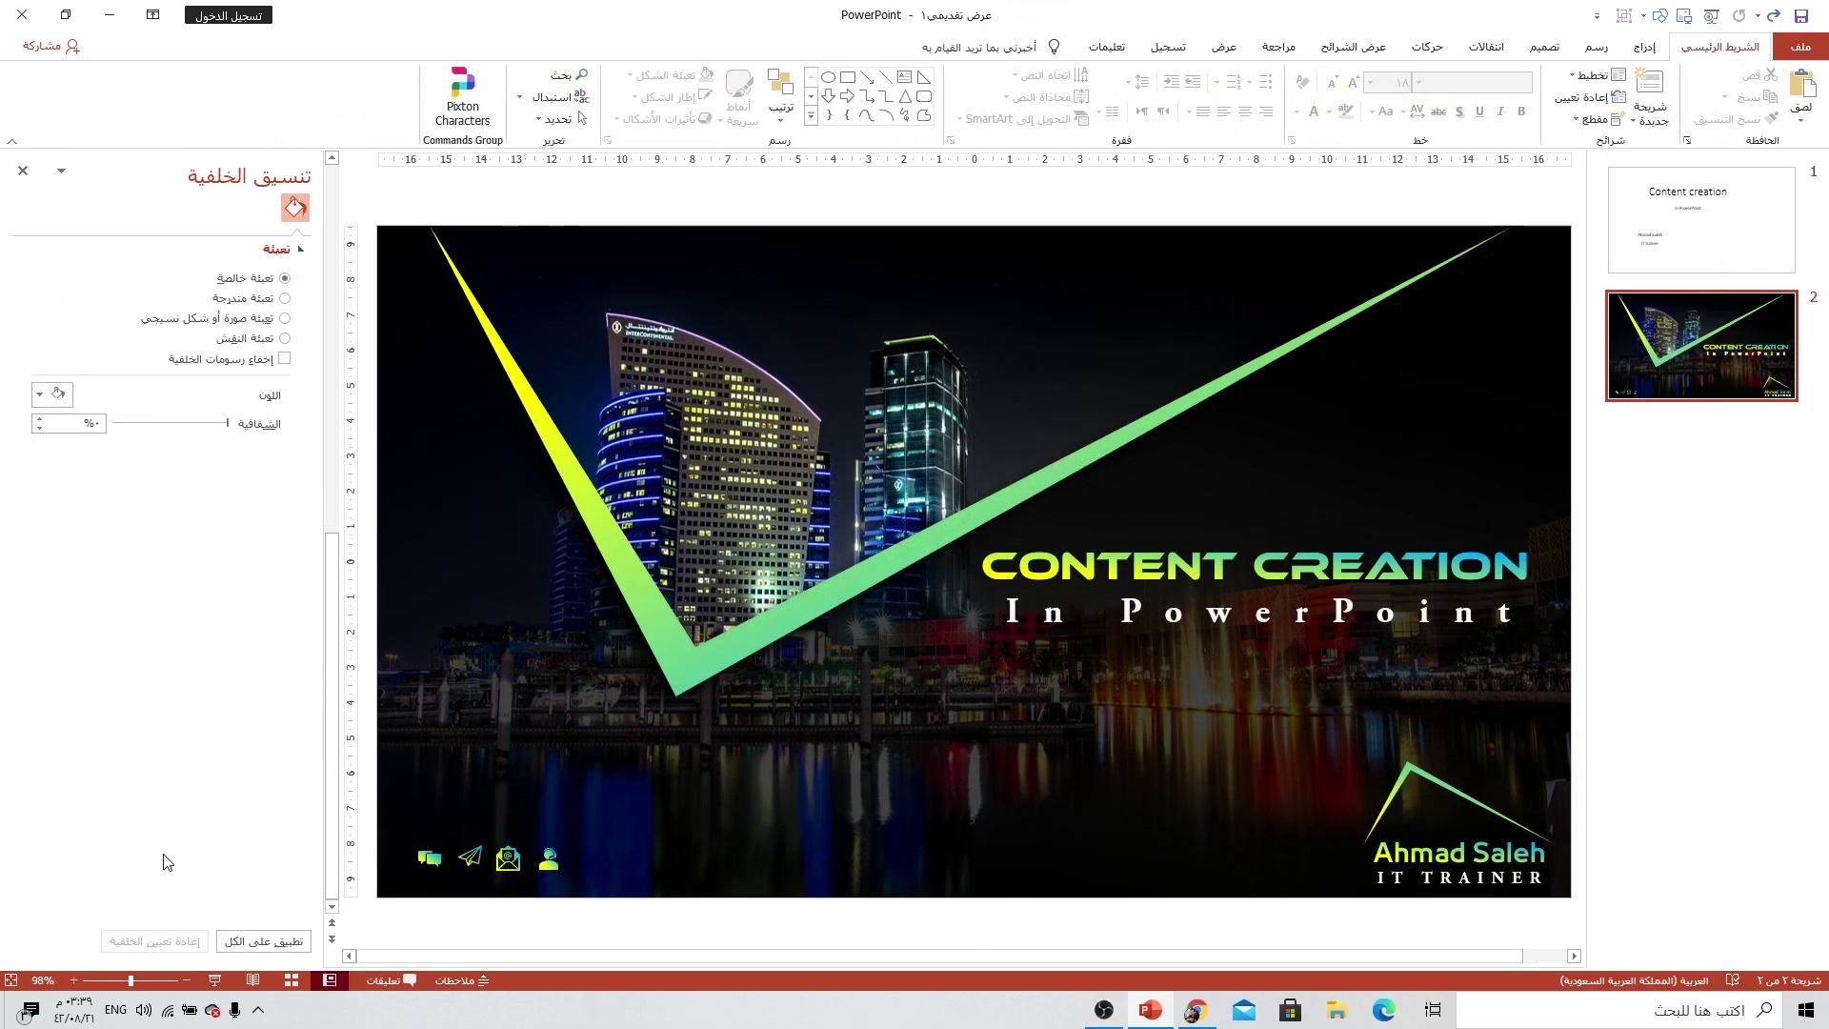
{"action": "left_click", "coordinate": [214, 979]}
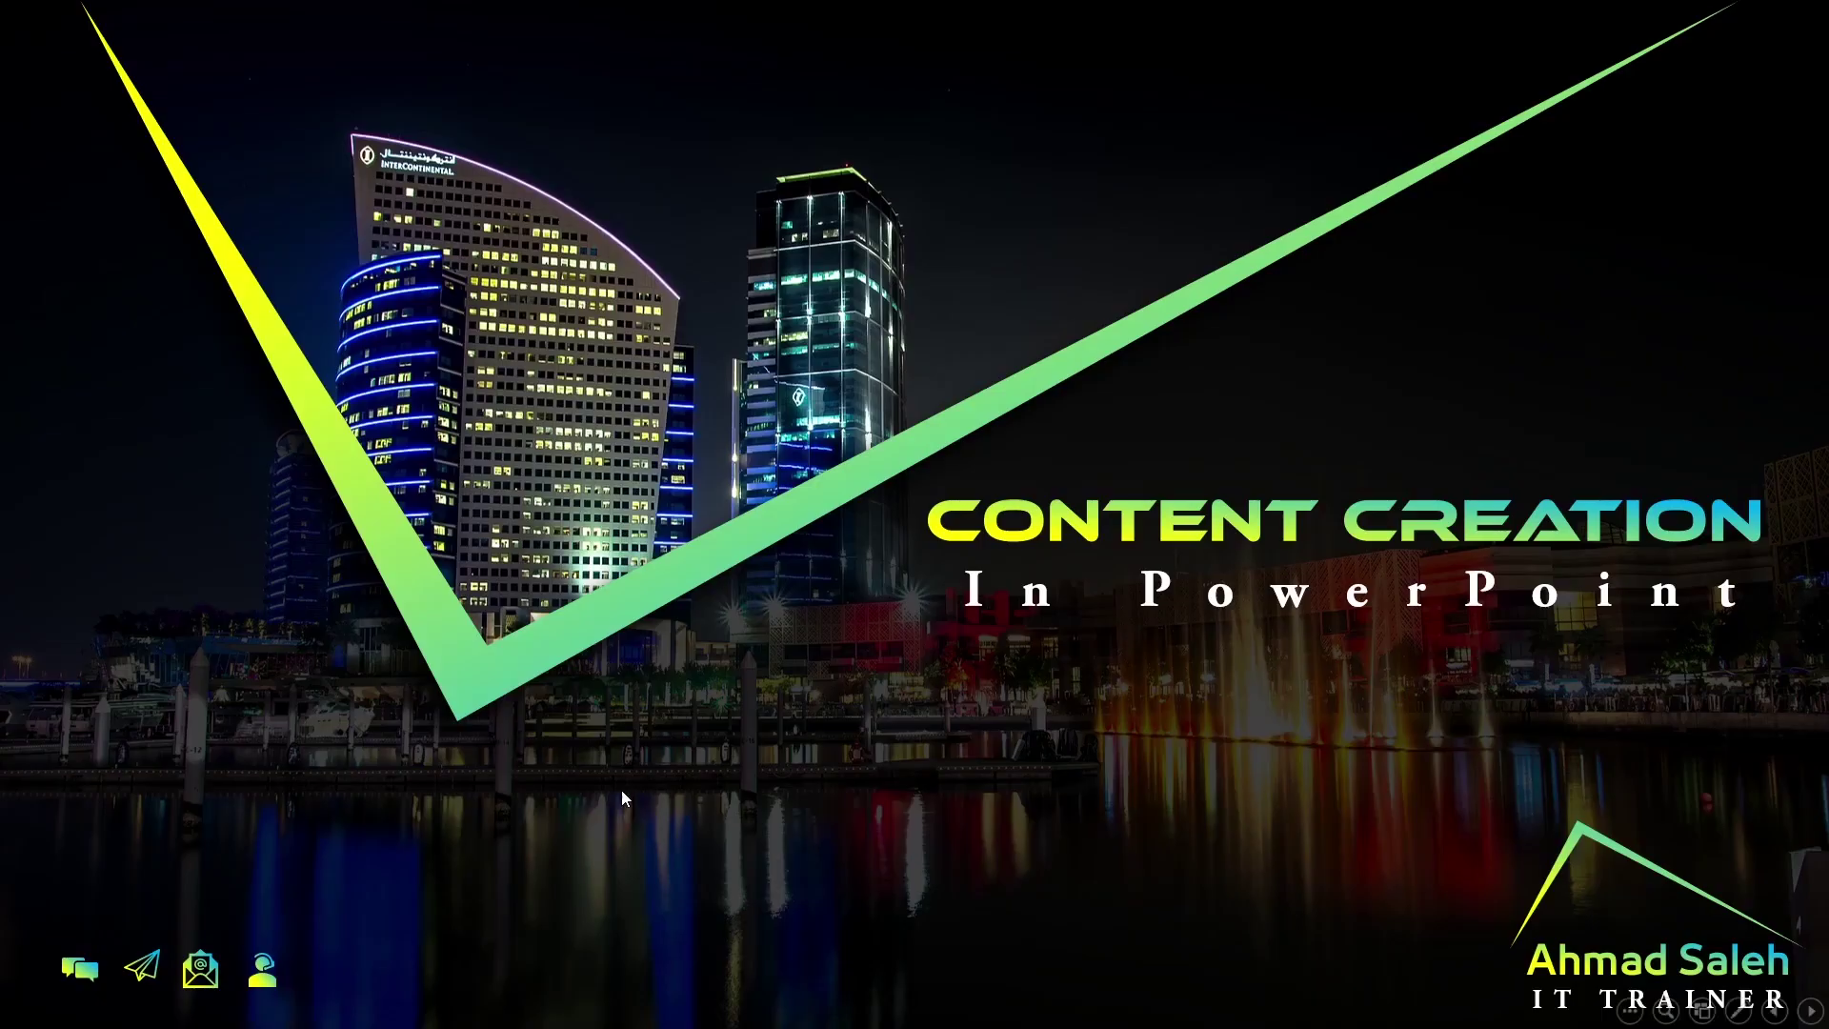